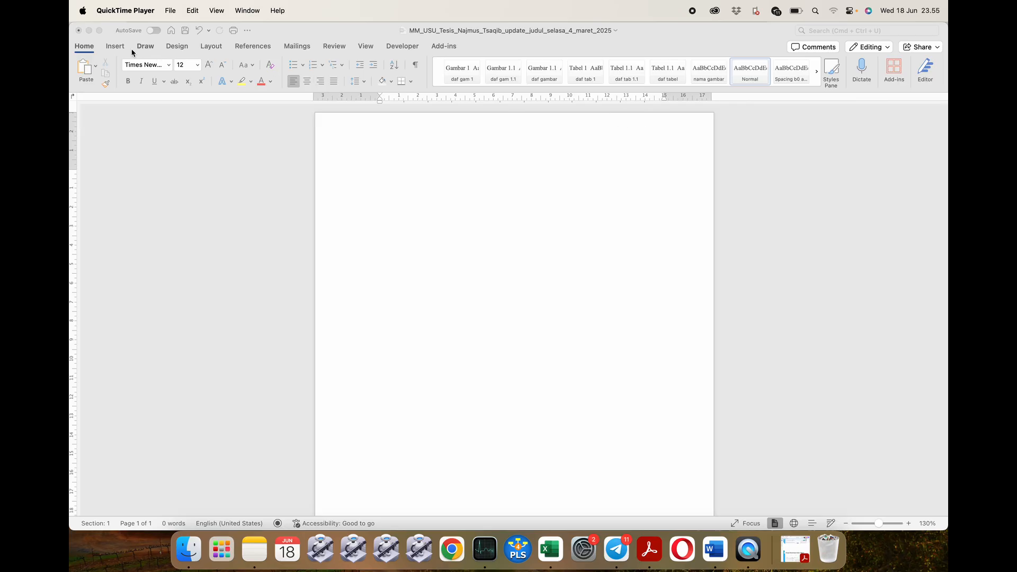
# Display the document's styles and set the list to show all styles
pyautogui.click(85, 49)
pyautogui.click(86, 50)
pyautogui.click(86, 49)
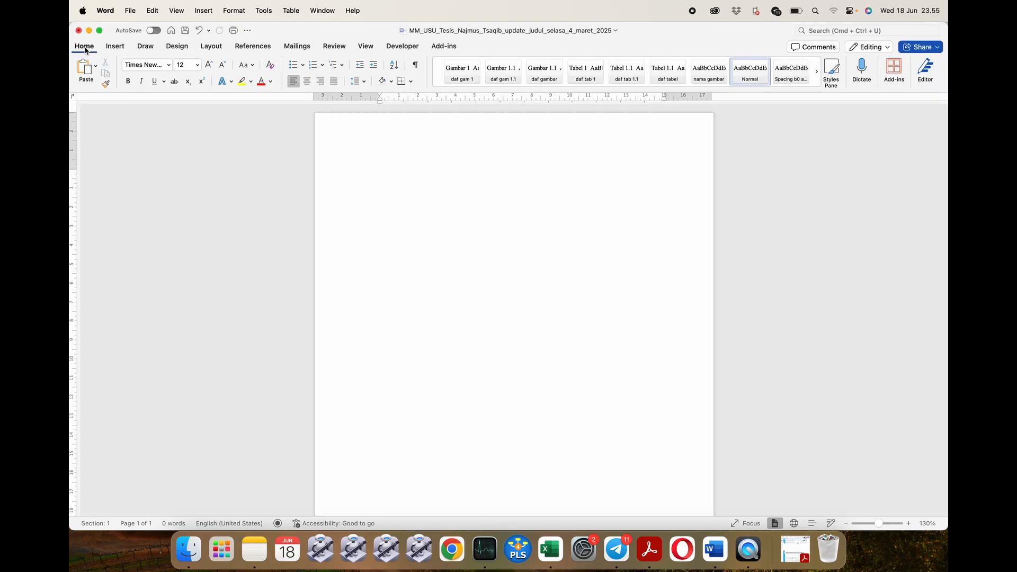
pyautogui.click(832, 70)
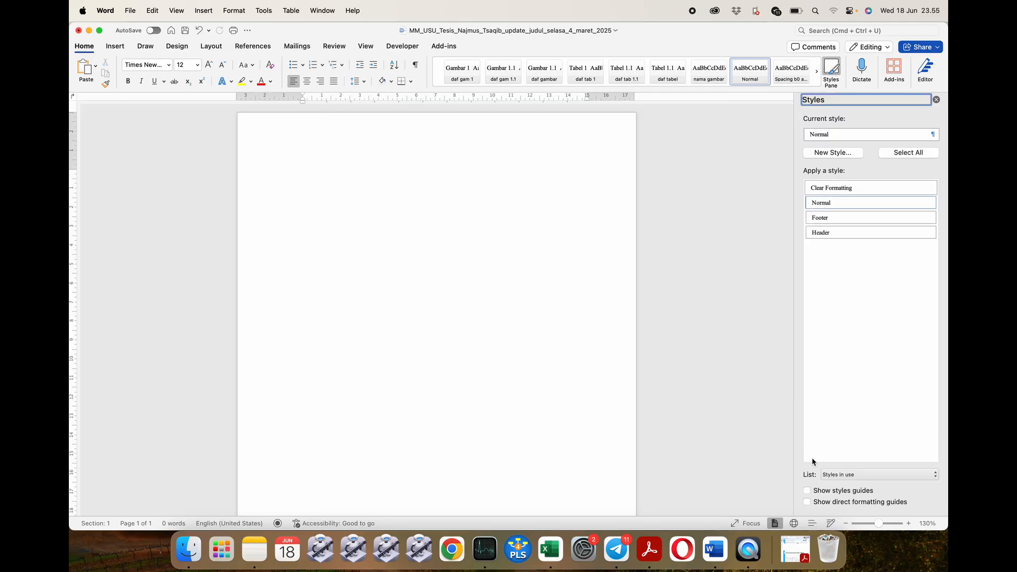
pyautogui.click(832, 475)
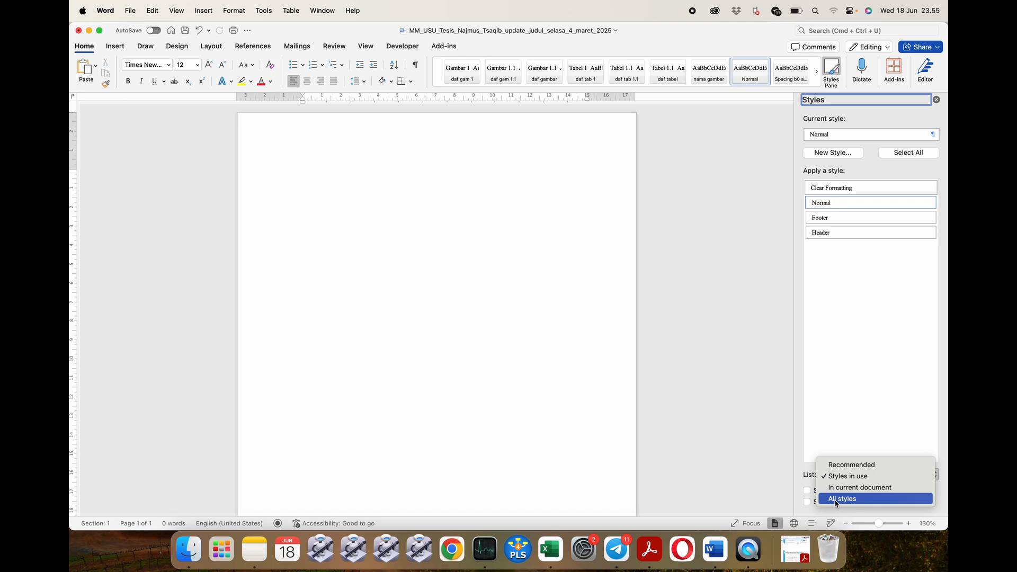
pyautogui.click(863, 503)
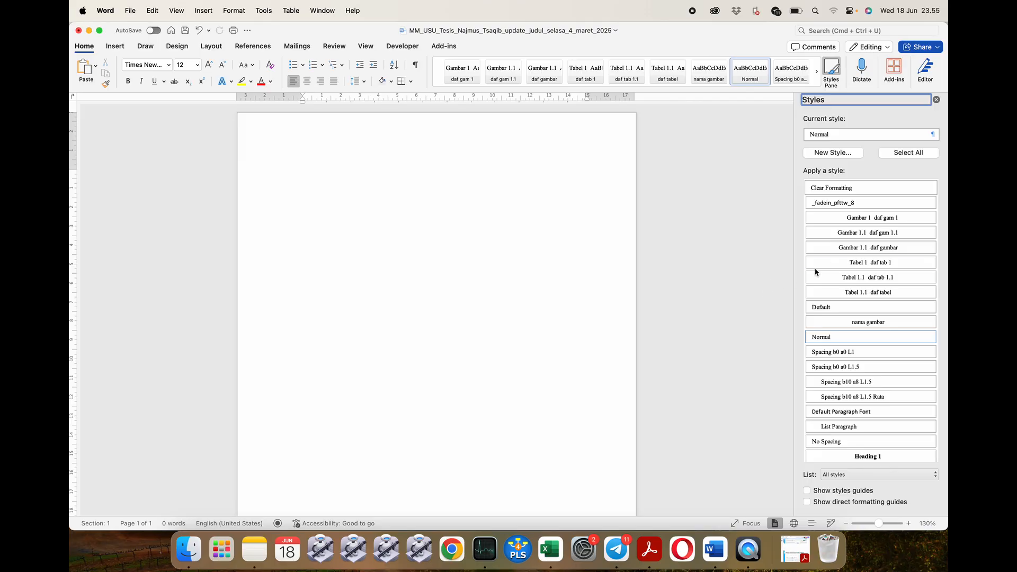
# Open the numbering settings of the Heading 2 style for inspection
pyautogui.scroll(-5, 832, 263)
pyautogui.scroll(-3, 832, 263)
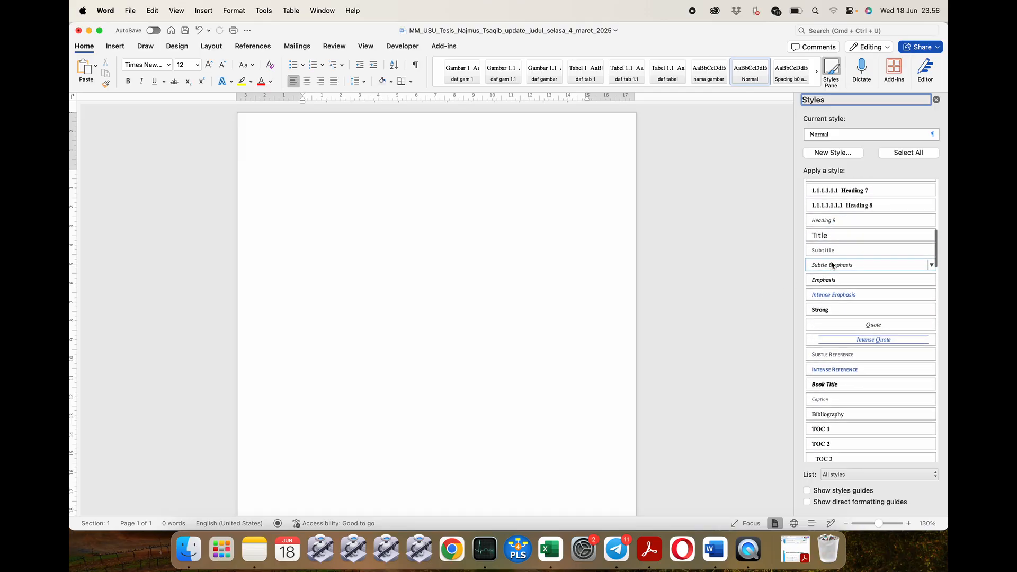
pyautogui.scroll(5, 831, 263)
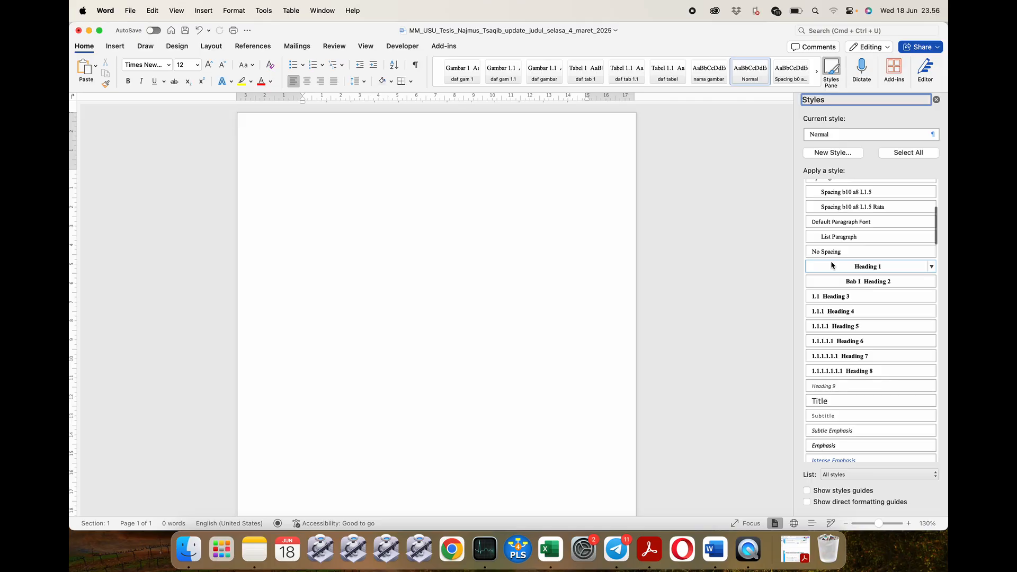
pyautogui.scroll(-1, 831, 263)
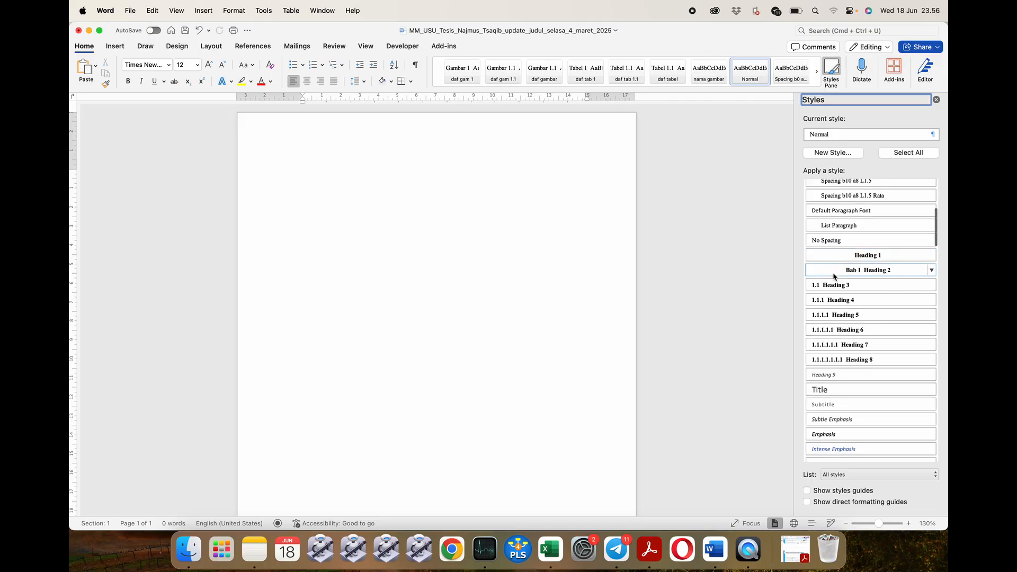
pyautogui.moveTo(833, 275)
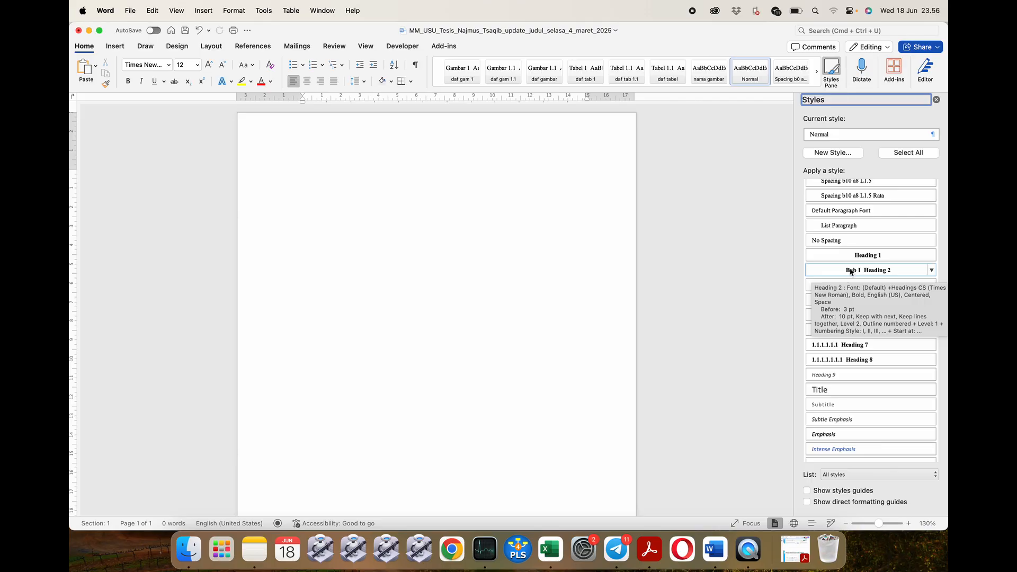
pyautogui.click(932, 270)
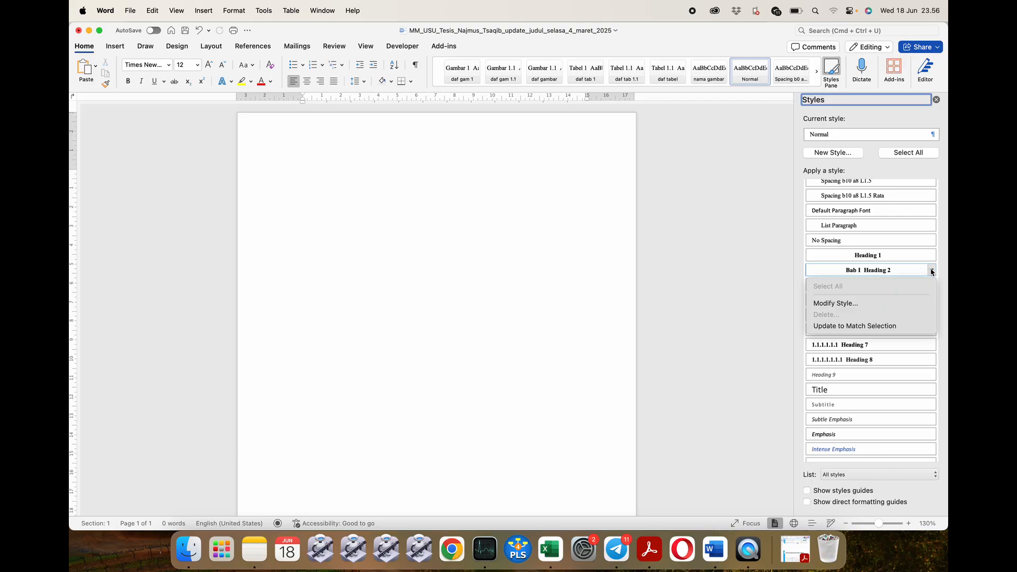
pyautogui.click(863, 303)
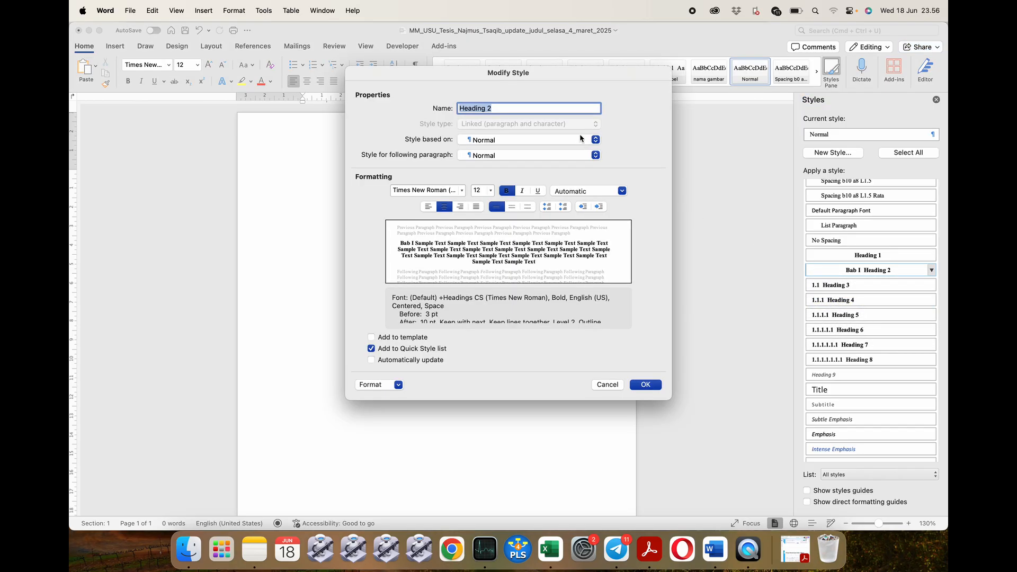
pyautogui.click(558, 109)
pyautogui.click(398, 385)
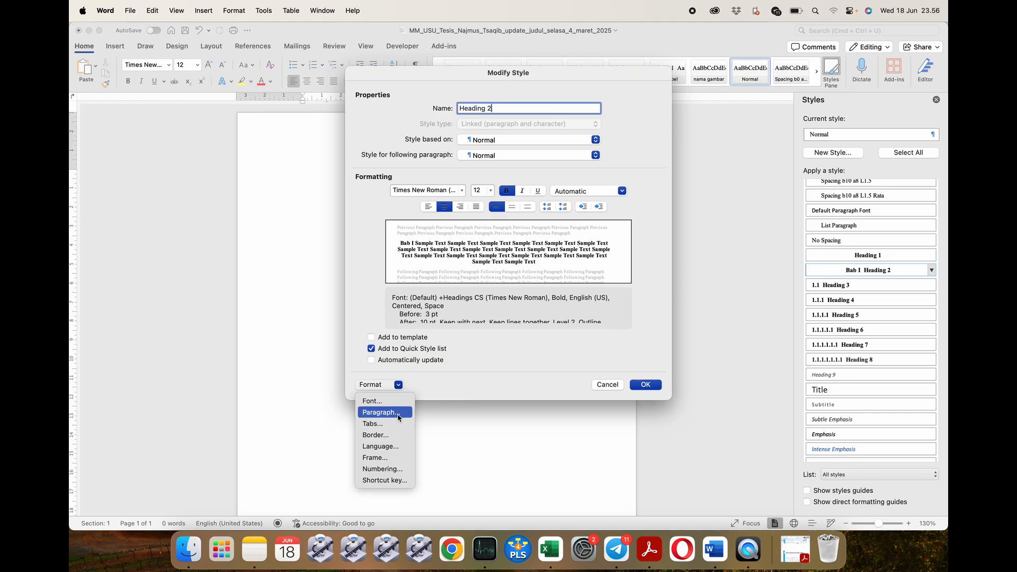
pyautogui.click(396, 468)
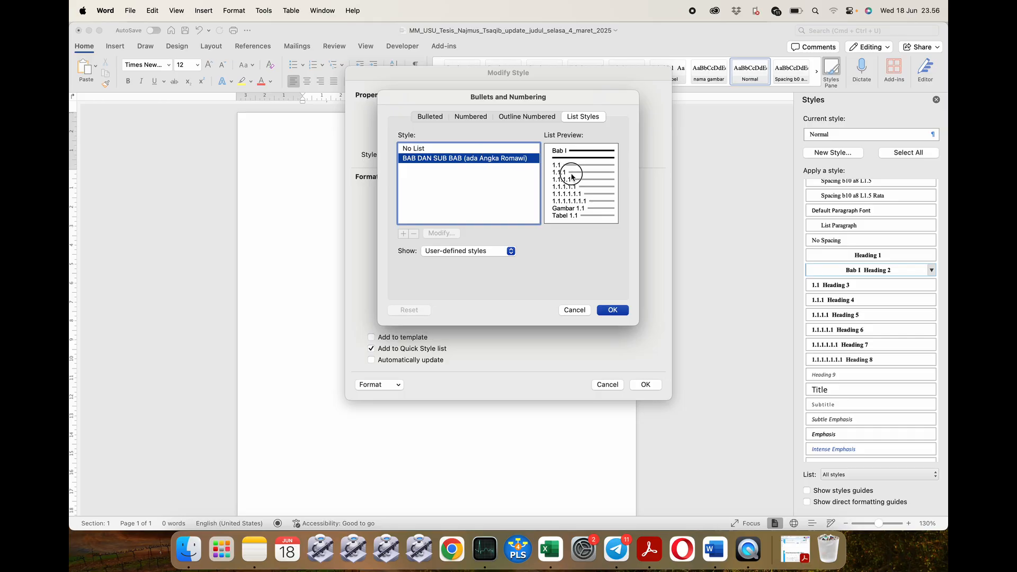
# Compare the No List and BAB DAN SUB BAB (ada Angka Romawi) previews, then cancel out of the Heading 2 style settings
pyautogui.click(465, 148)
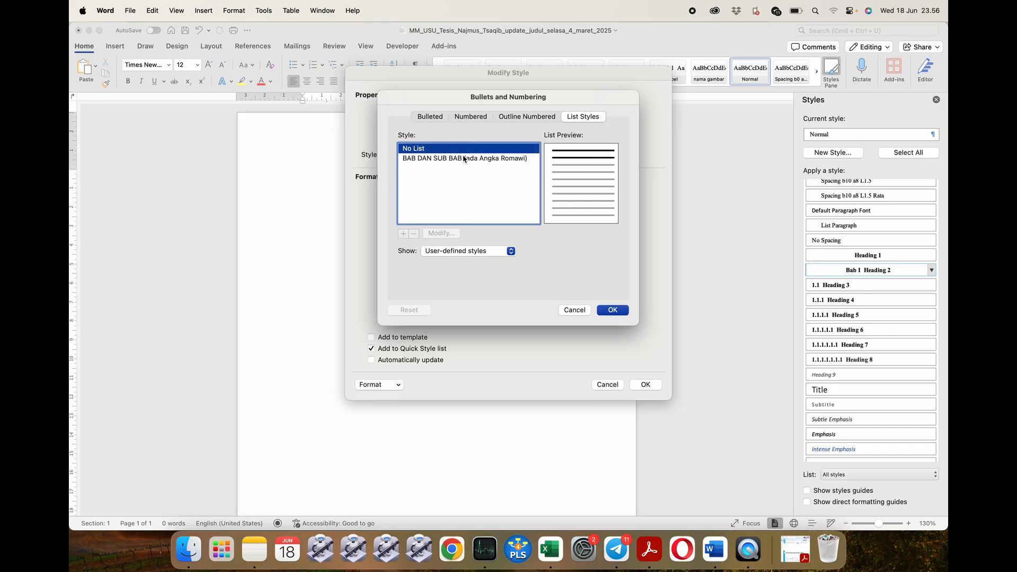
pyautogui.click(465, 158)
pyautogui.click(582, 310)
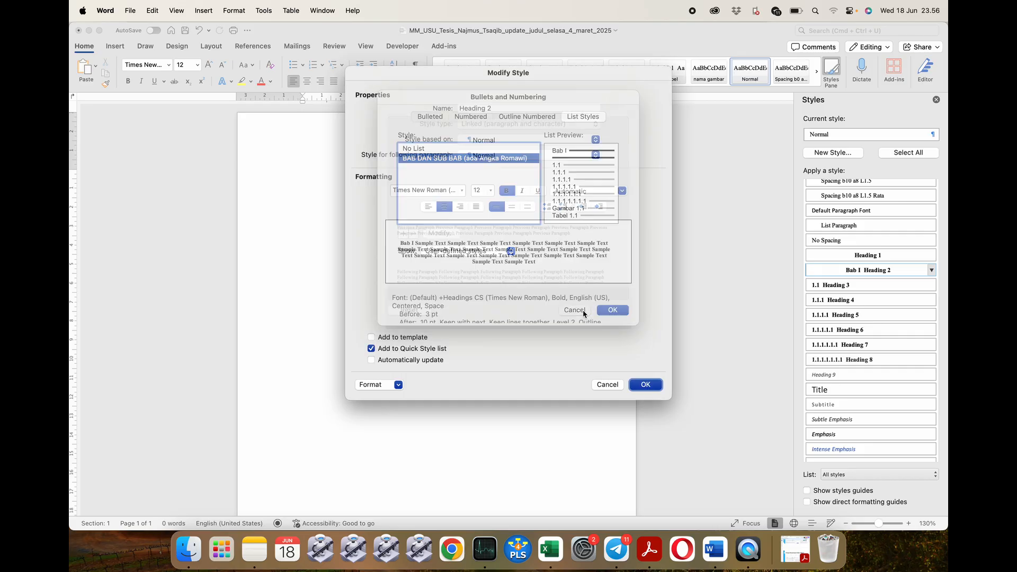
pyautogui.click(607, 384)
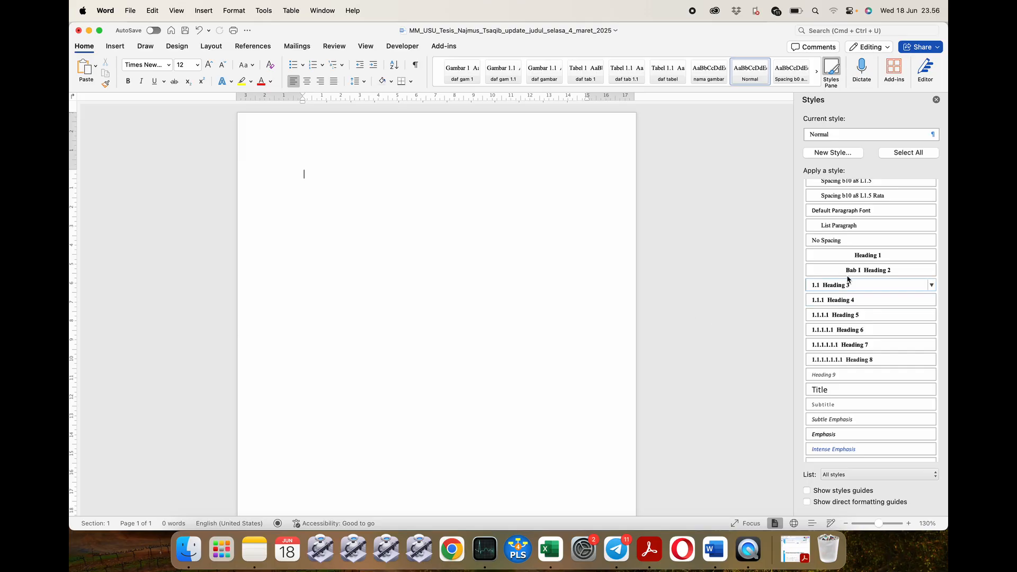
pyautogui.moveTo(898, 269)
pyautogui.click(932, 271)
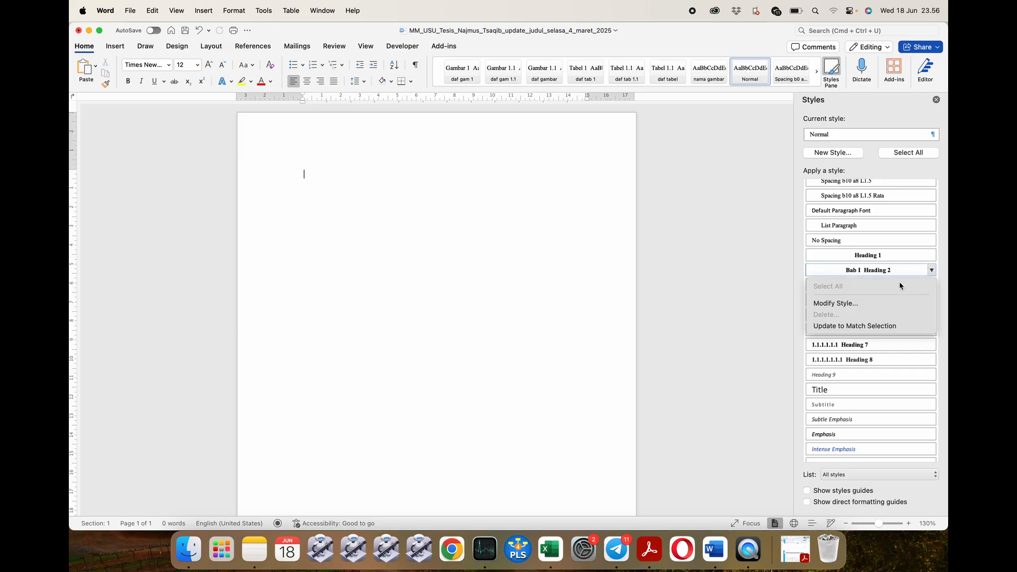
pyautogui.click(643, 284)
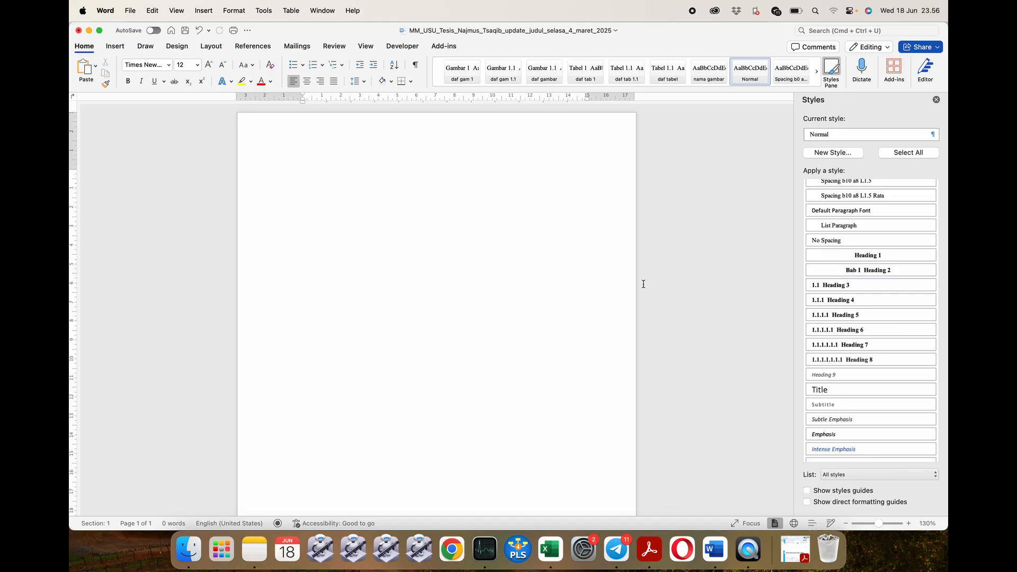
pyautogui.click(341, 65)
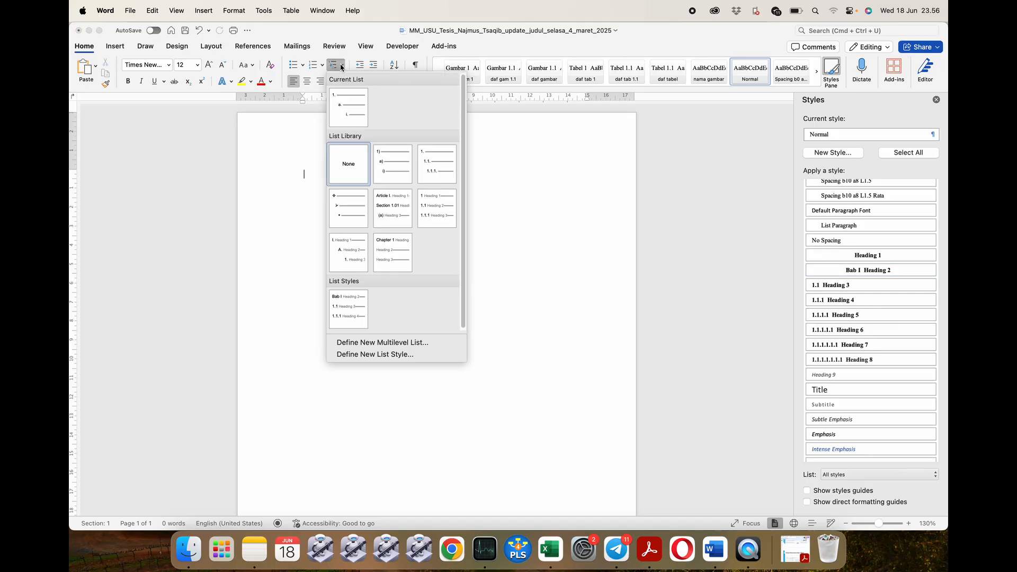
pyautogui.rightClick(356, 312)
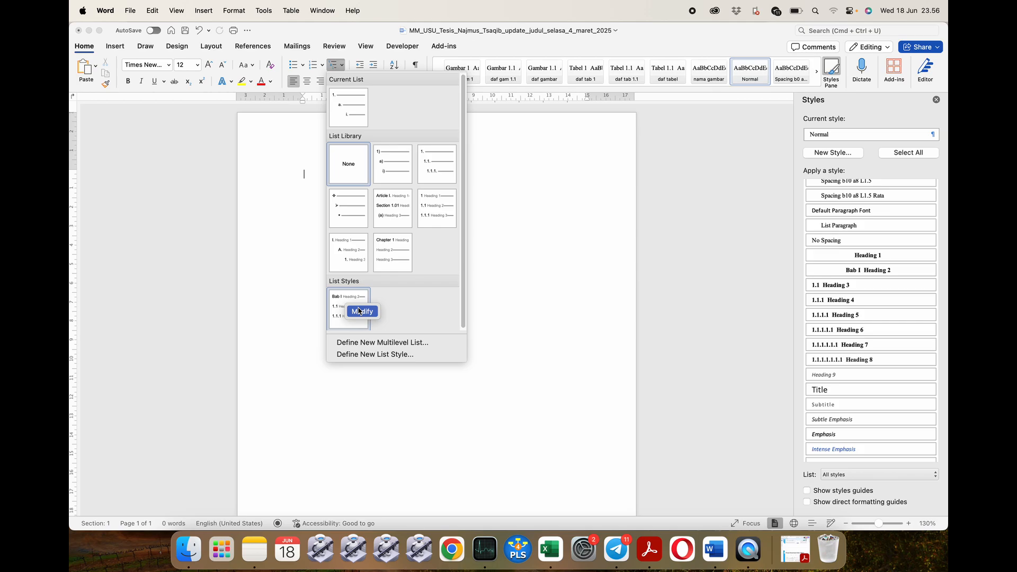
pyautogui.click(655, 267)
pyautogui.click(574, 239)
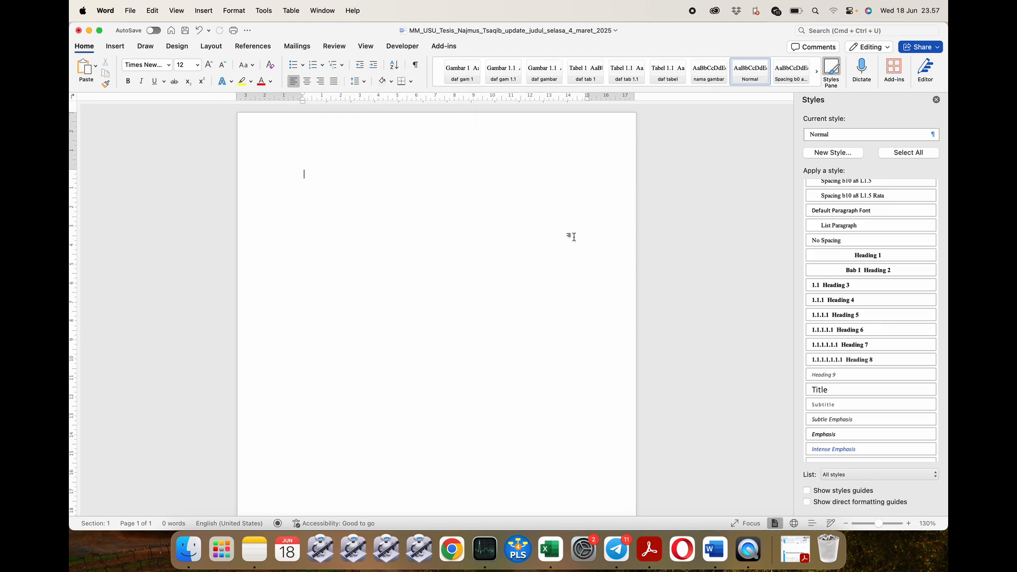
# Open the outline numbering customization of the BAB DAN SUB BAB (ada Angka Romawi) list style at level 1
pyautogui.click(339, 68)
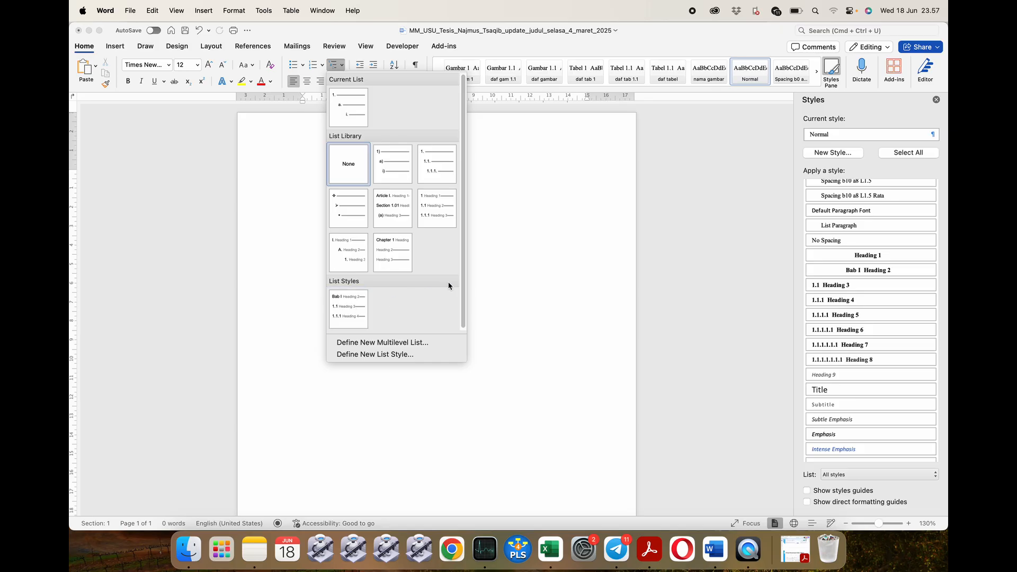
pyautogui.rightClick(346, 308)
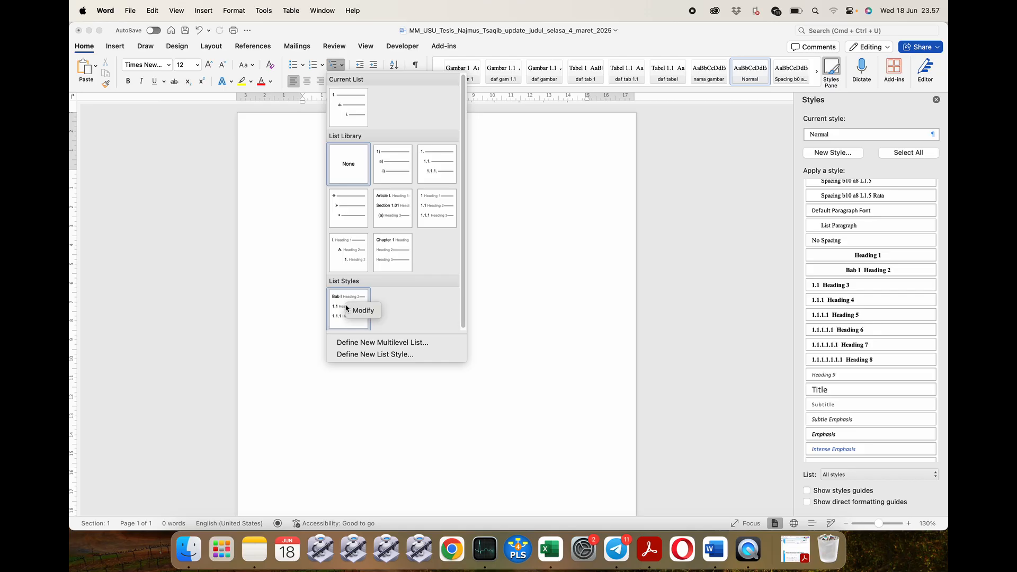
pyautogui.click(365, 312)
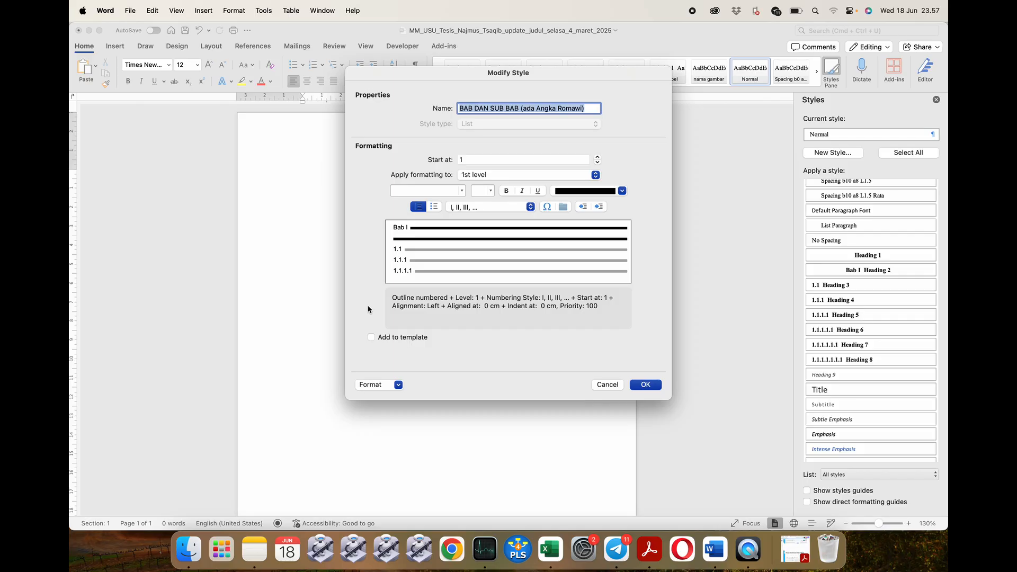
pyautogui.click(398, 384)
pyautogui.click(390, 470)
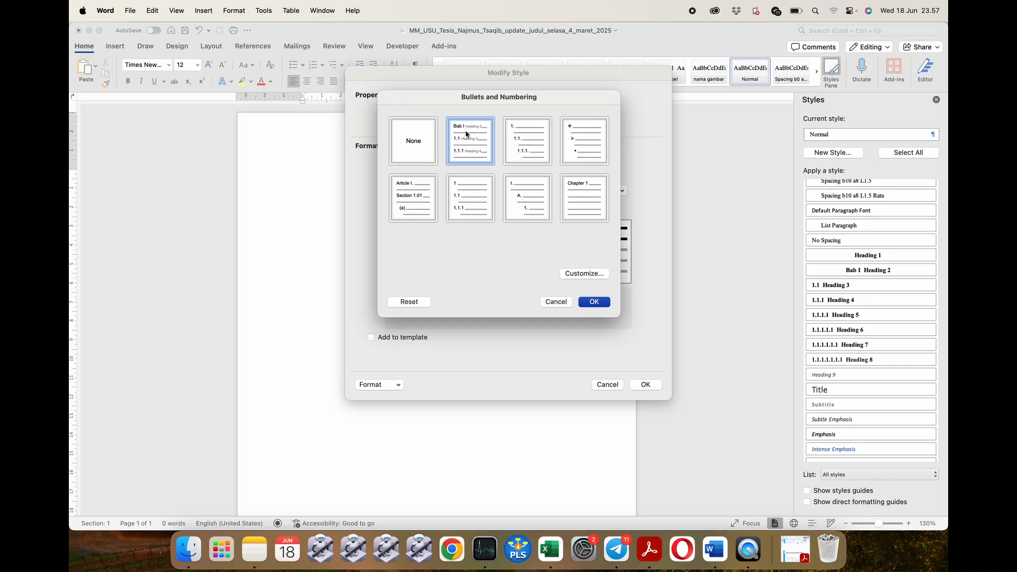
pyautogui.click(584, 274)
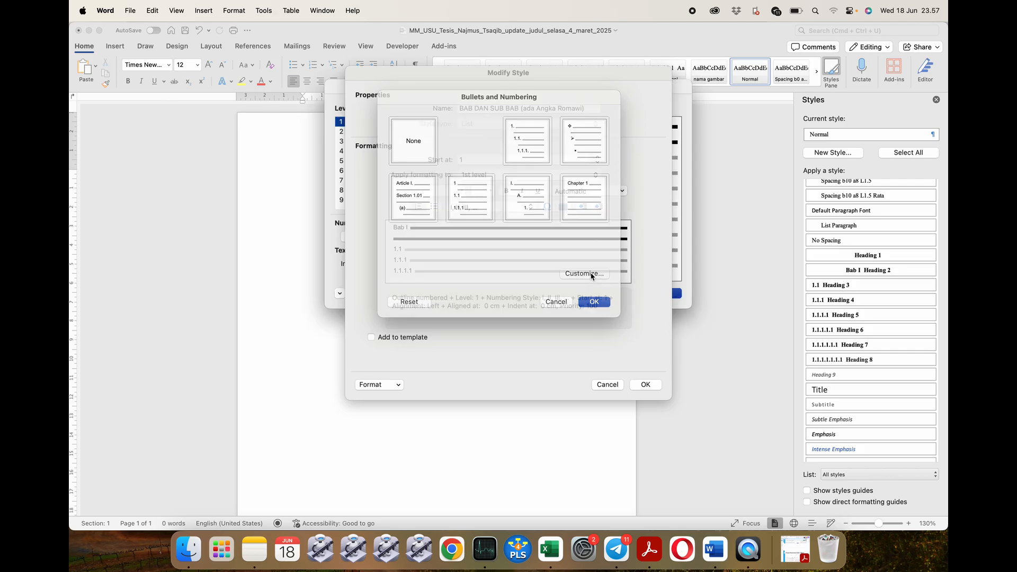
pyautogui.click(344, 132)
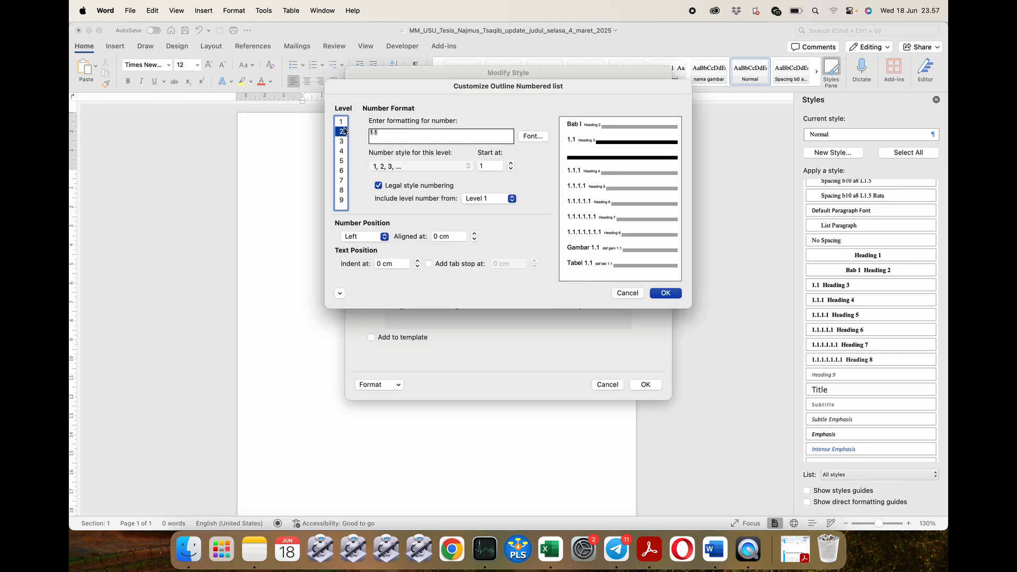
pyautogui.click(343, 121)
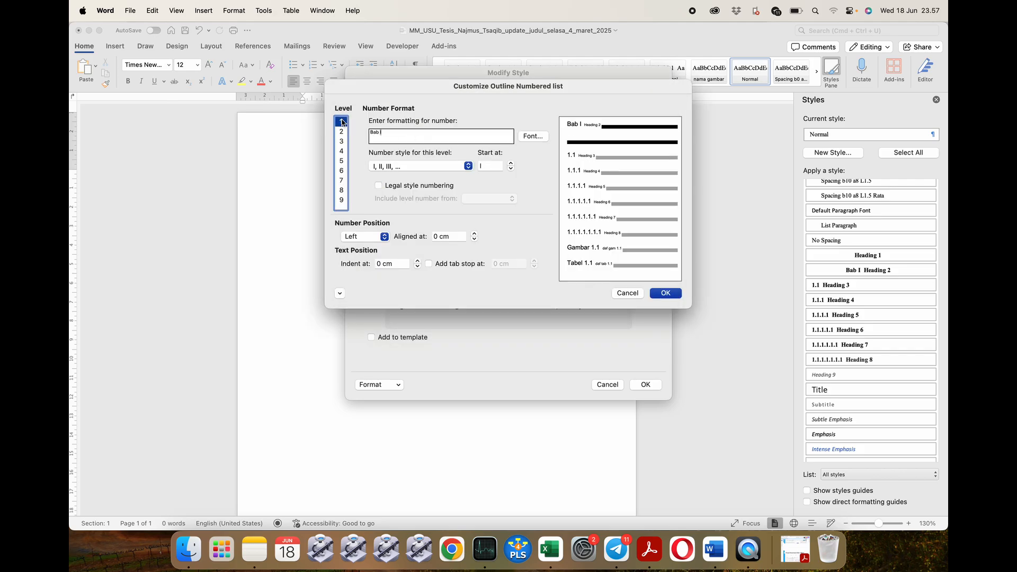
# Set the level 1 number format to the uppercase prefix BAB before the Roman numeral, and save the list style
pyautogui.click(387, 137)
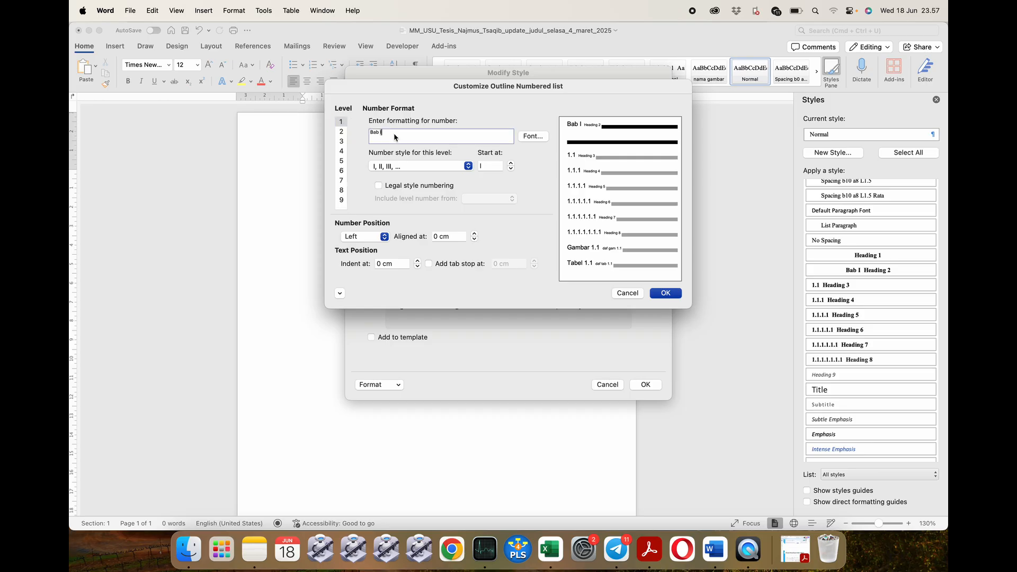
pyautogui.press('BackSpace')
pyautogui.press('BackSpace')
pyautogui.press('BackSpace')
pyautogui.press('BackSpace')
pyautogui.write('BAB')
pyautogui.click(379, 186)
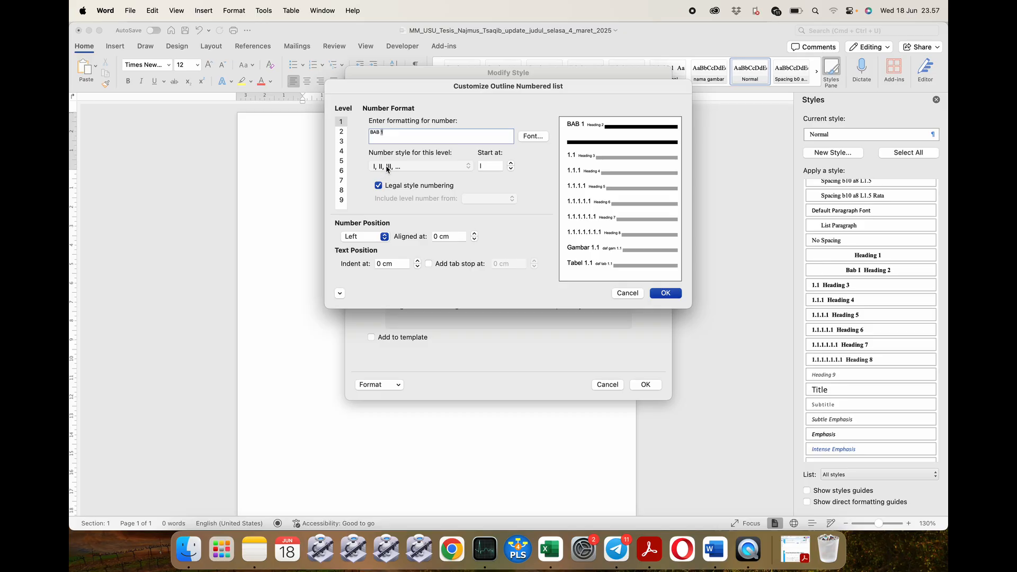
pyautogui.click(379, 186)
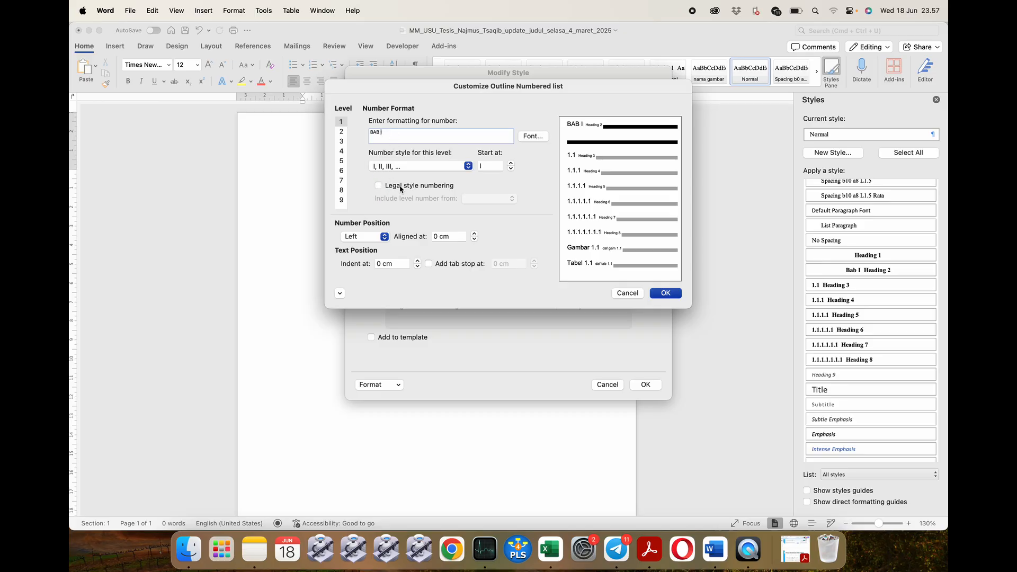
pyautogui.click(668, 292)
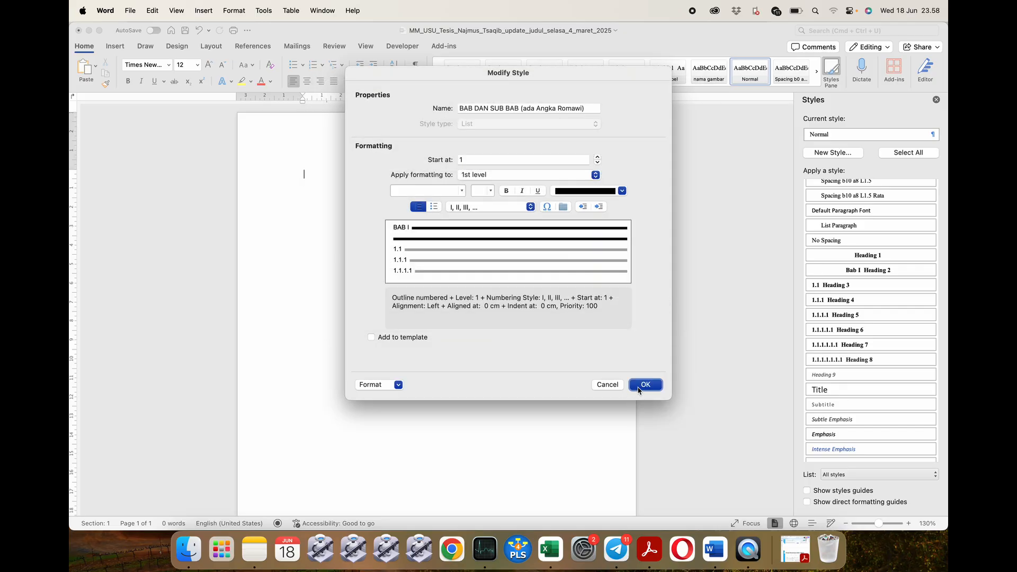
pyautogui.click(641, 387)
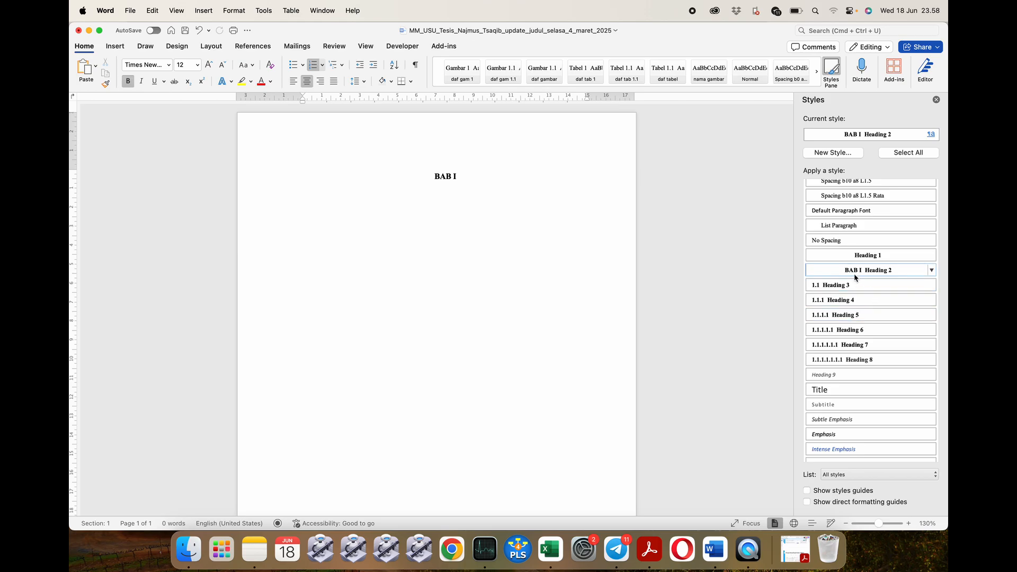
# Check the Heading 2 style's preview and formatting description, then close its settings without changes
pyautogui.click(931, 270)
pyautogui.click(858, 303)
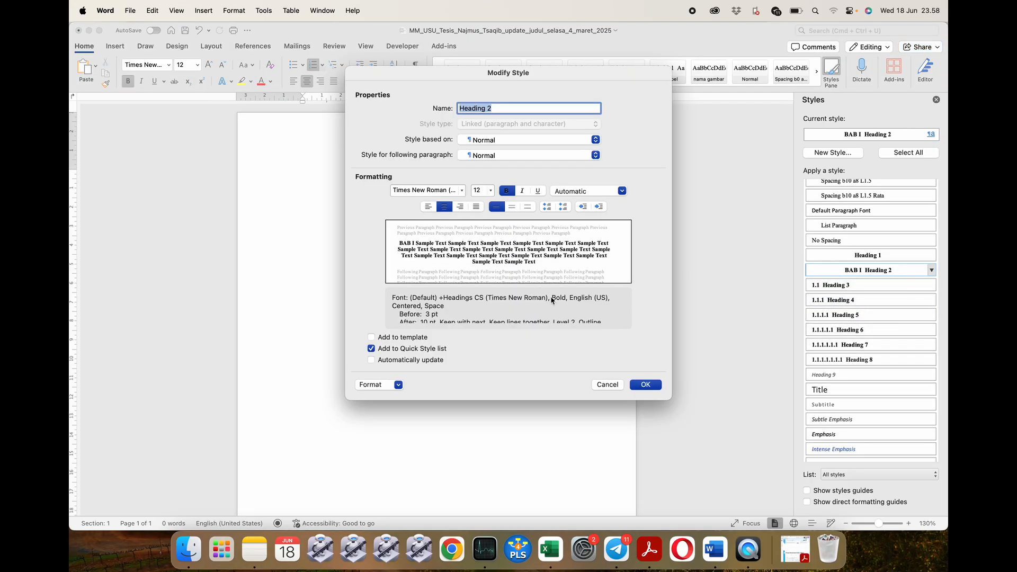
pyautogui.click(609, 385)
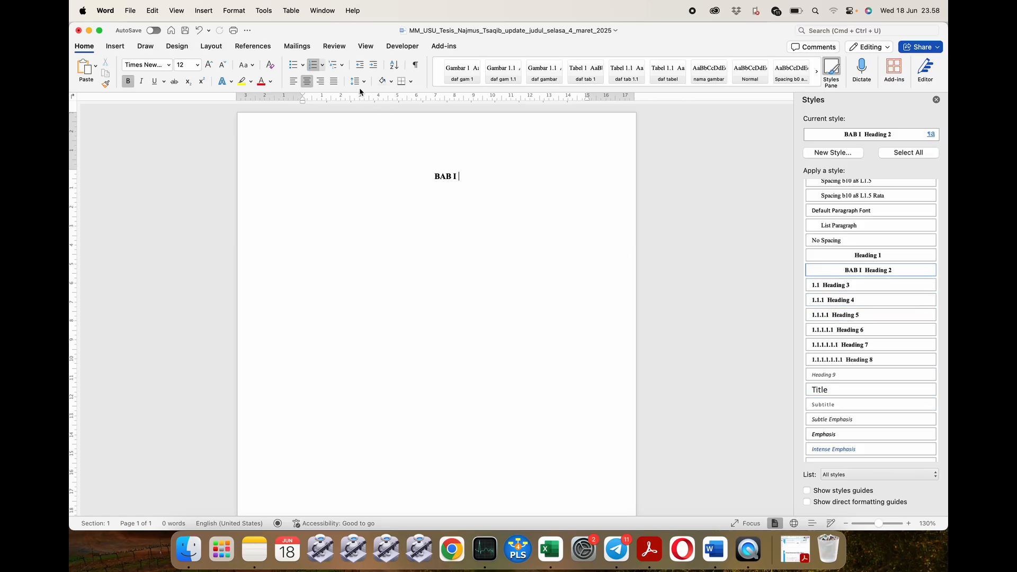
# Open the settings of the BAB DAN SUB BAB (ada Angka Romawi) list style, then close them without changes
pyautogui.click(342, 65)
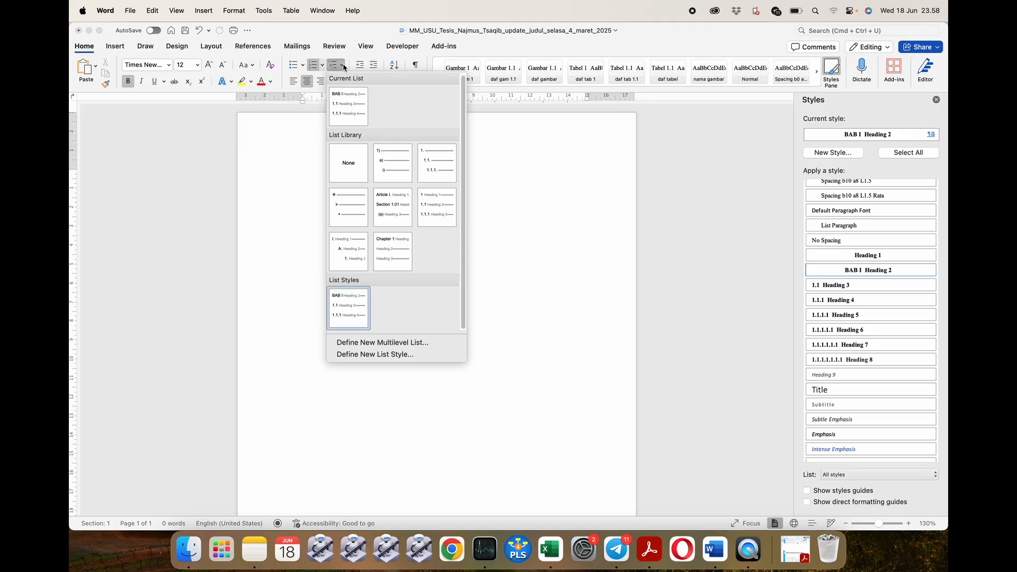
pyautogui.rightClick(349, 311)
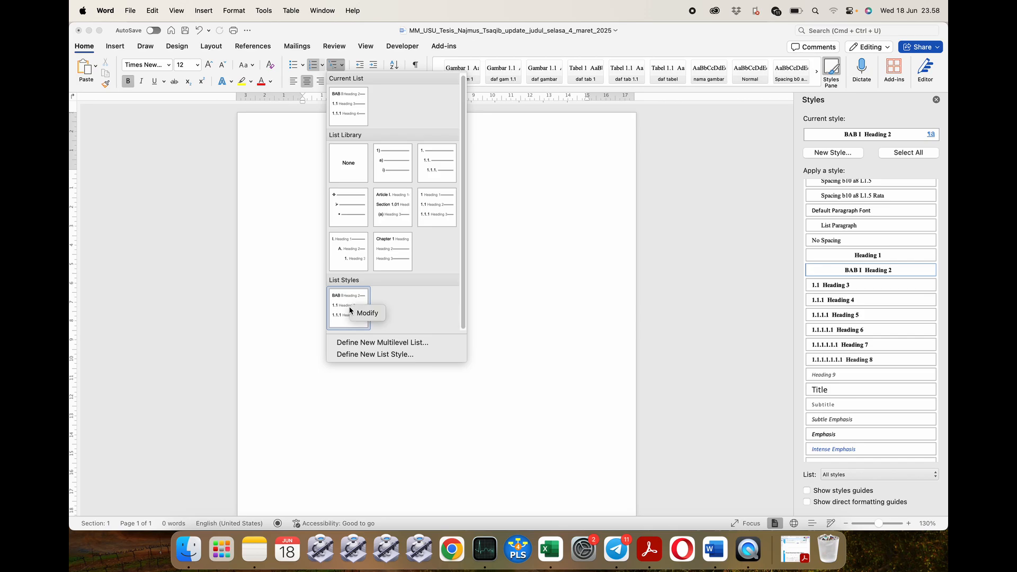
pyautogui.click(363, 311)
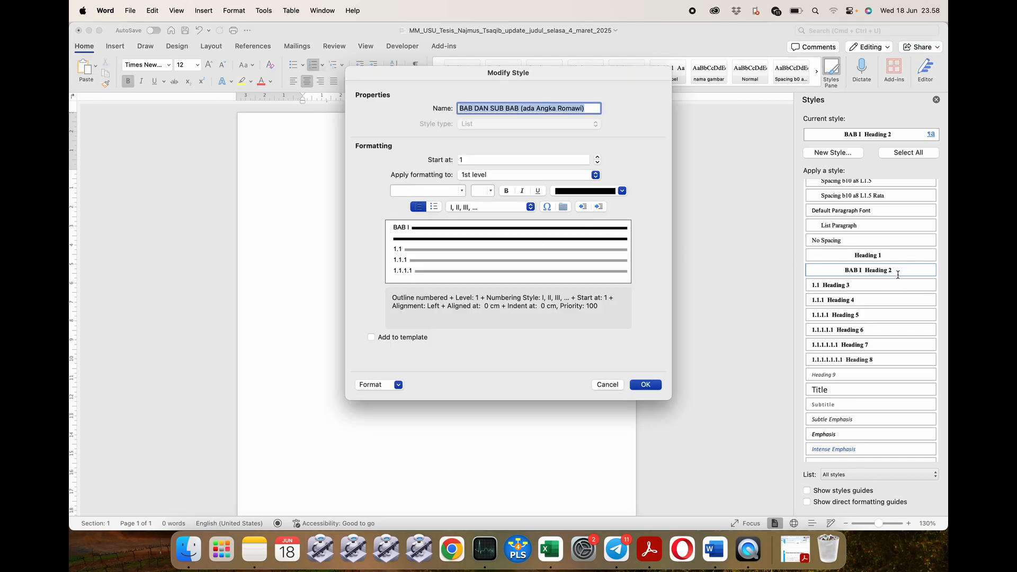
pyautogui.click(604, 384)
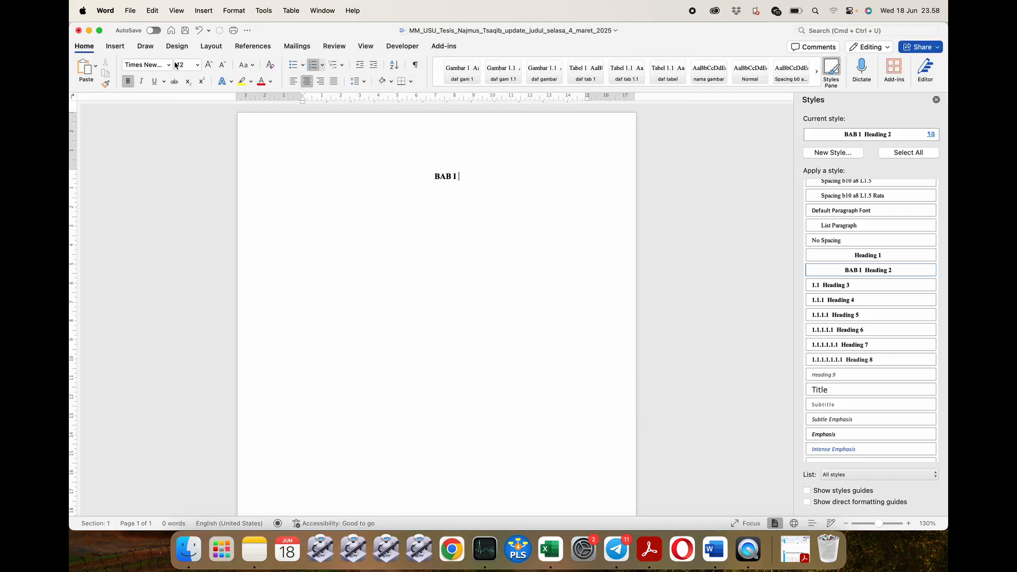
pyautogui.click(121, 47)
pyautogui.click(86, 46)
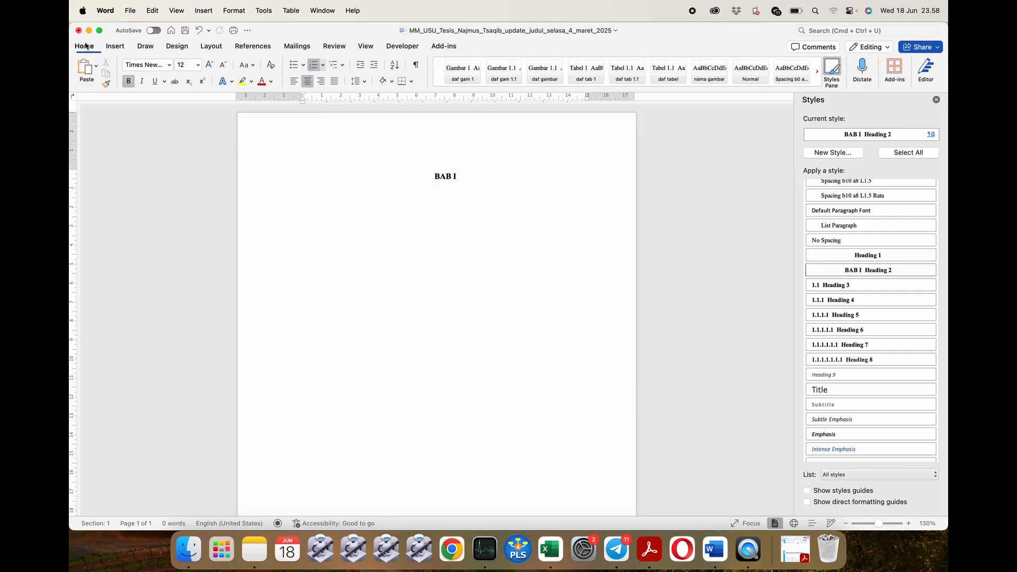
pyautogui.click(323, 66)
pyautogui.click(286, 129)
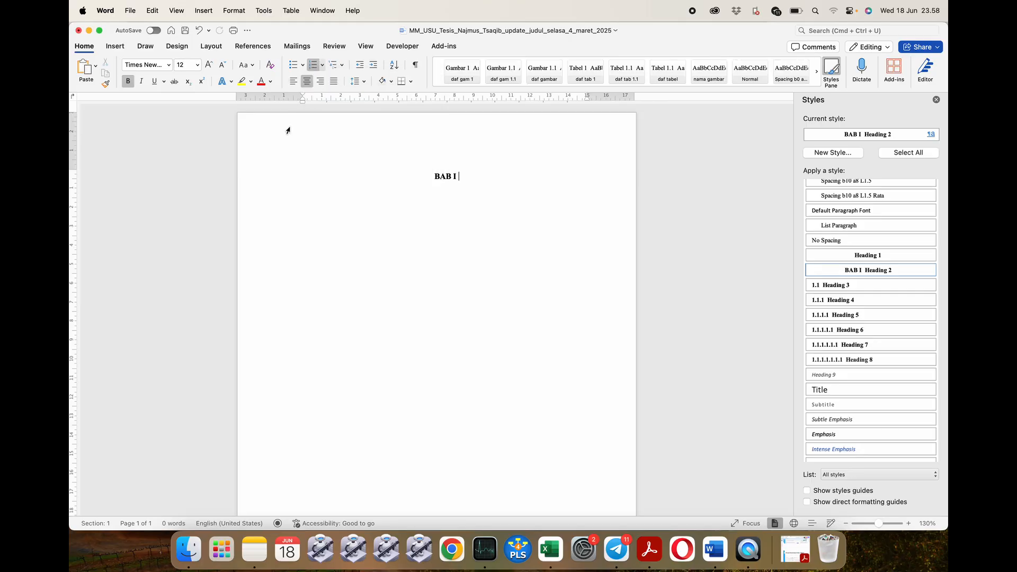
# Open the definition of a new list style, then cancel it
pyautogui.click(343, 66)
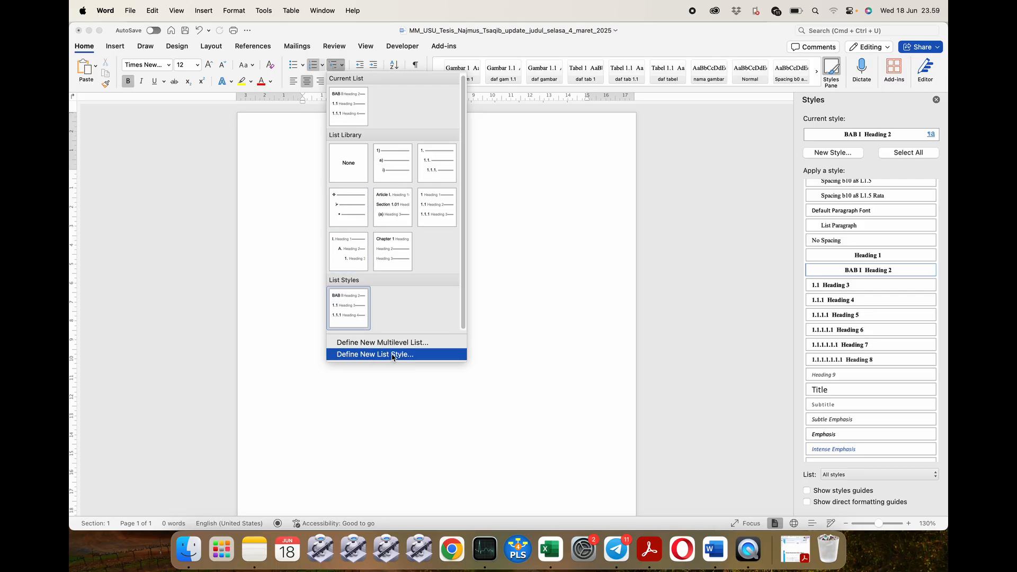
pyautogui.click(418, 354)
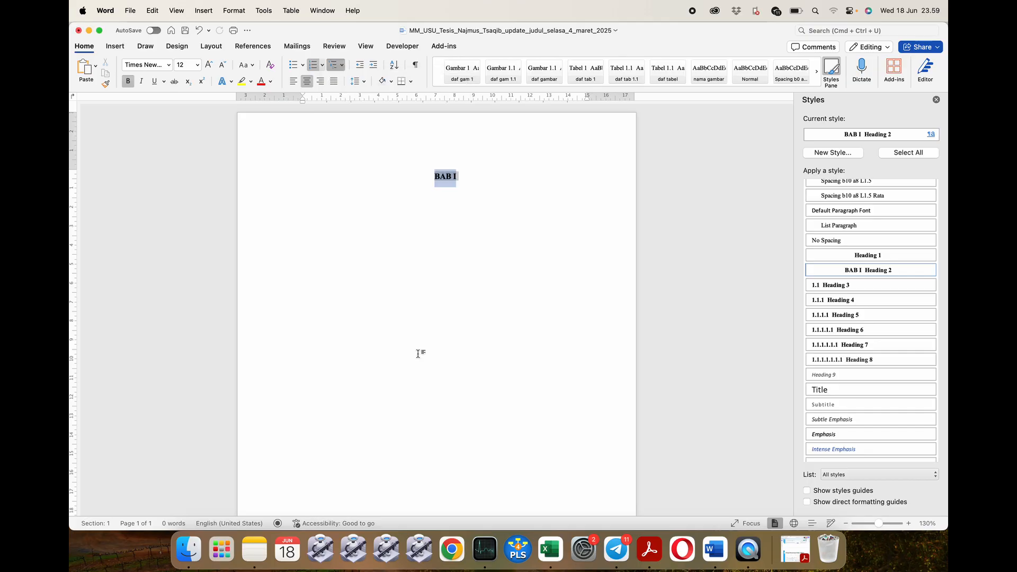
pyautogui.click(603, 386)
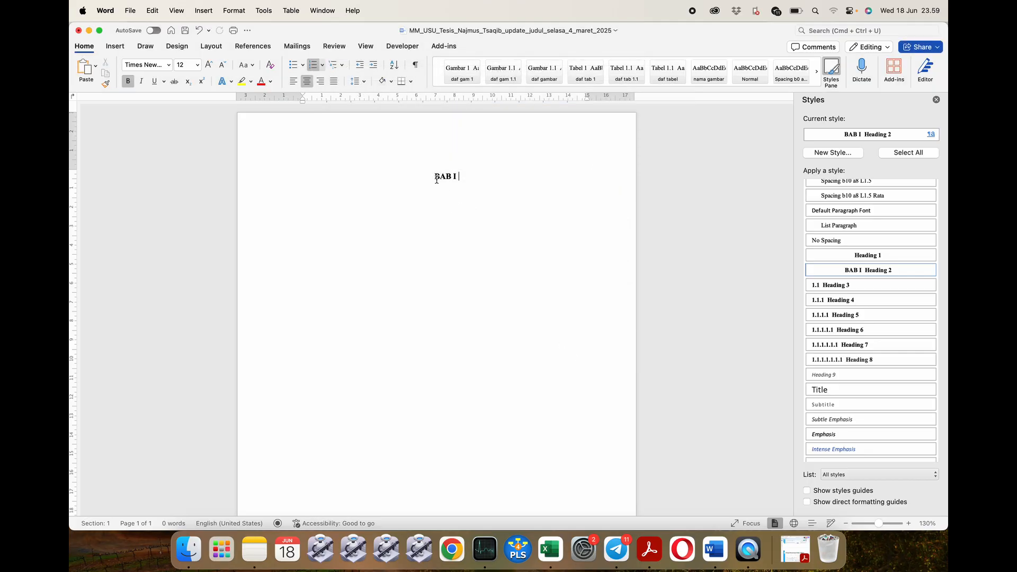
# Inspect the level 1 and level 6 numbering in the new multilevel list definition, then cancel it
pyautogui.click(334, 64)
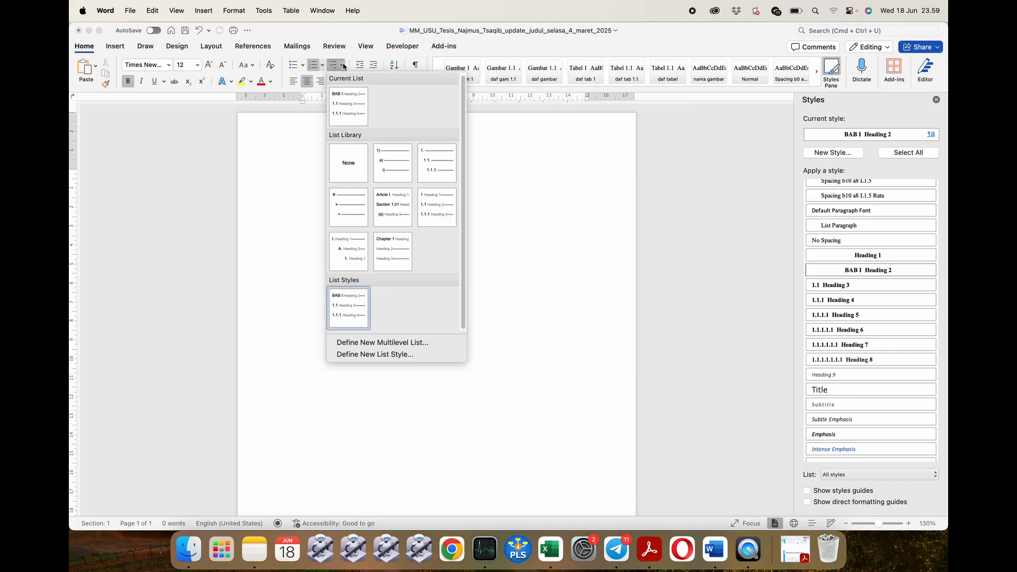
pyautogui.click(381, 344)
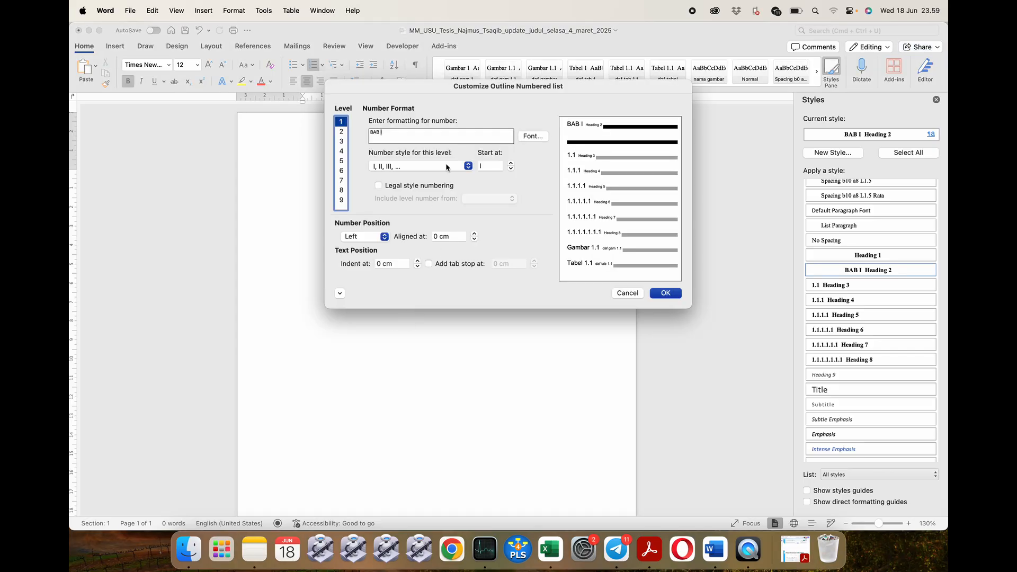
pyautogui.click(343, 152)
pyautogui.click(342, 171)
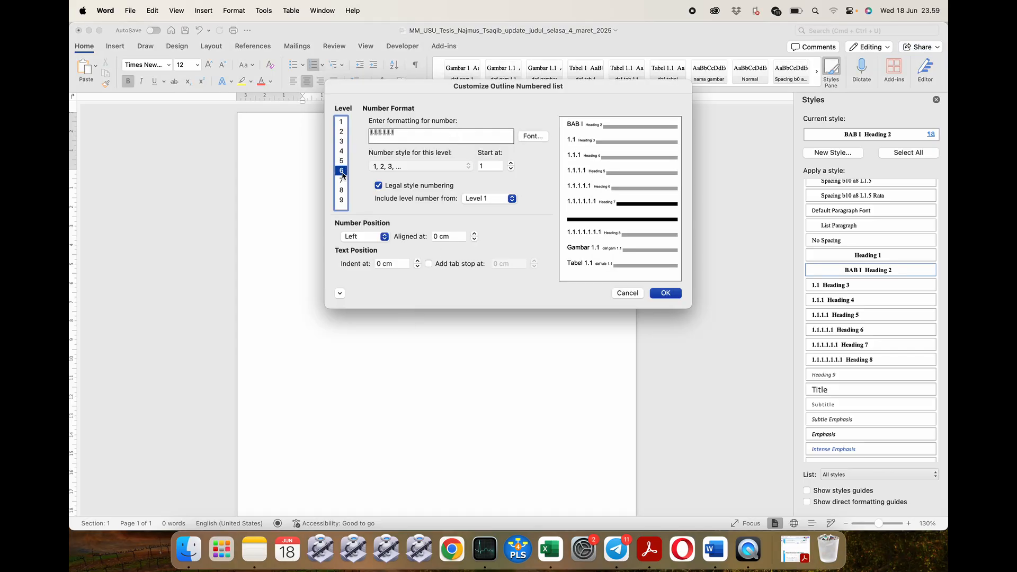
pyautogui.click(627, 293)
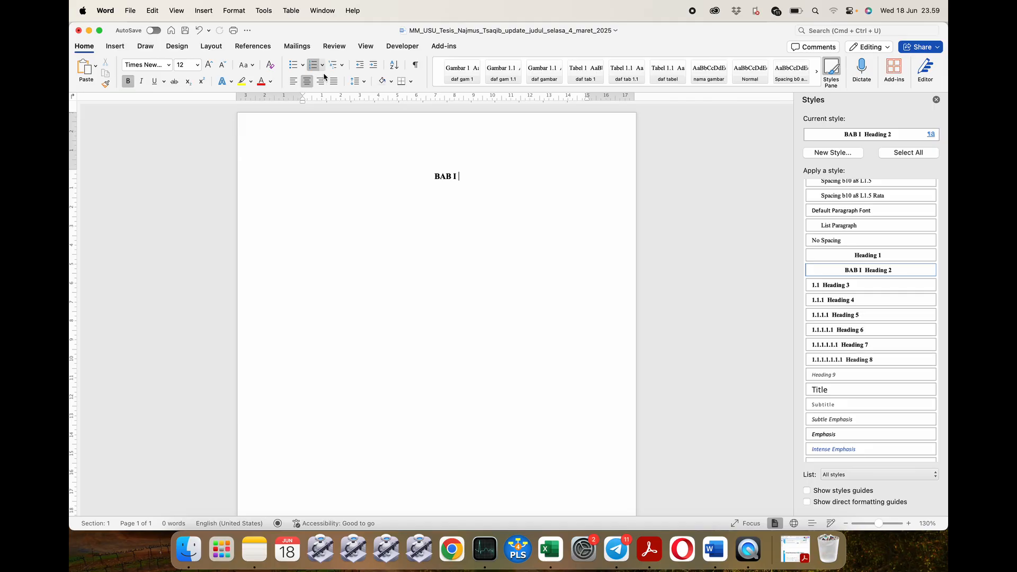
# Open the outline numbering customization of the existing BAB DAN SUB BAB (ada Angka Romawi) list style
pyautogui.click(338, 64)
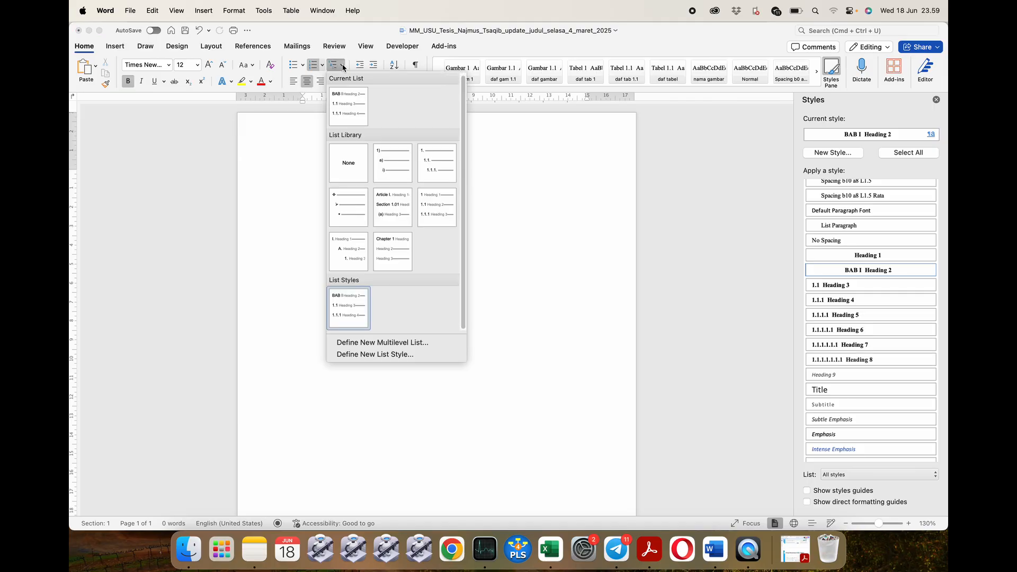
pyautogui.rightClick(345, 303)
pyautogui.click(361, 312)
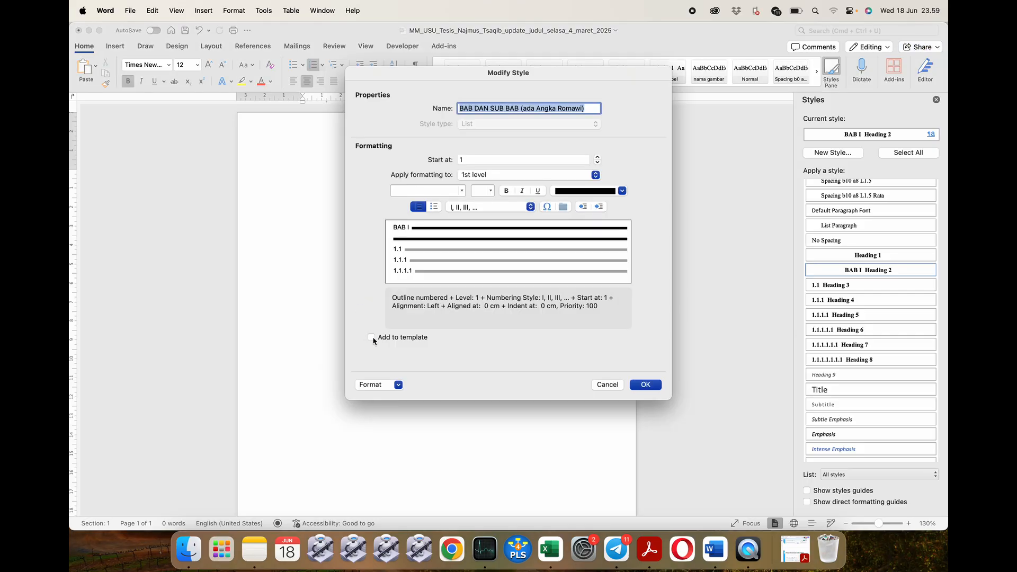
pyautogui.click(398, 385)
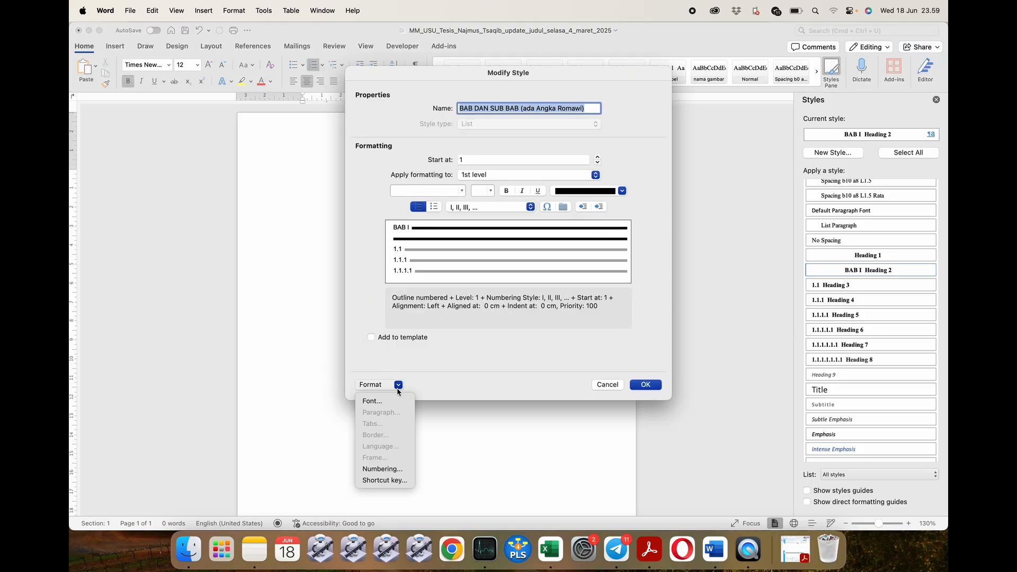
pyautogui.click(400, 469)
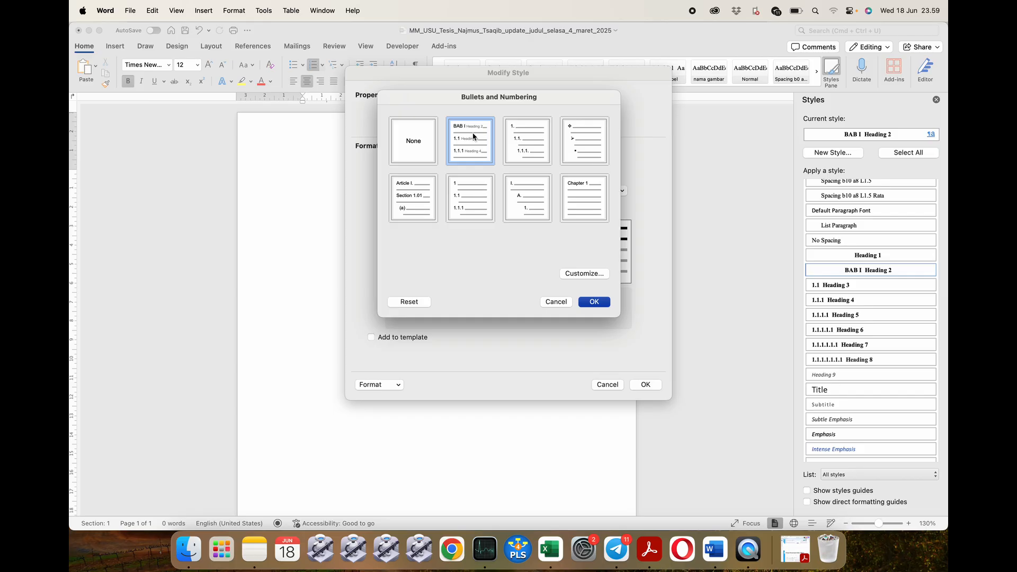
pyautogui.moveTo(448, 100); pyautogui.dragTo(450, 135)
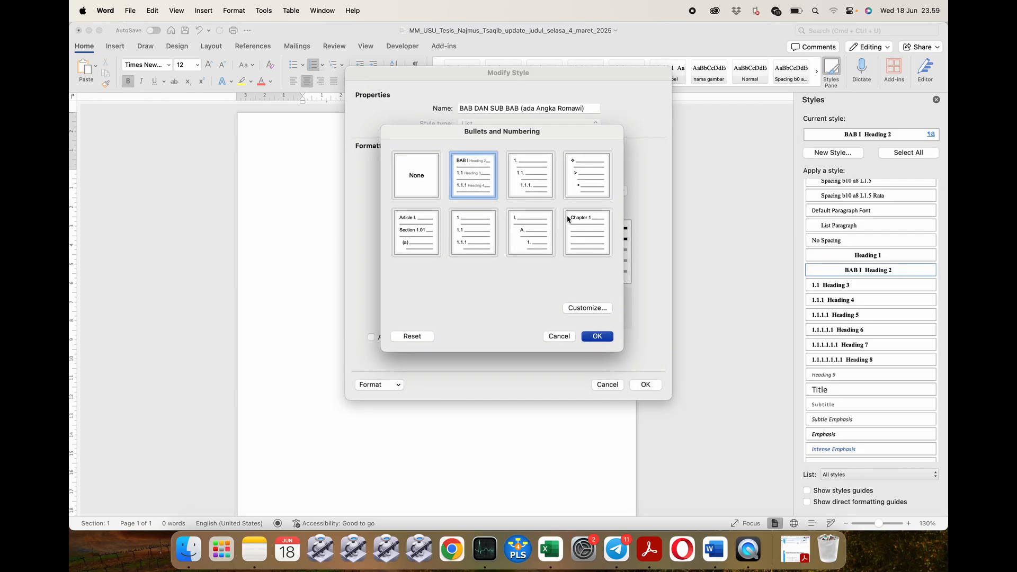
pyautogui.click(585, 310)
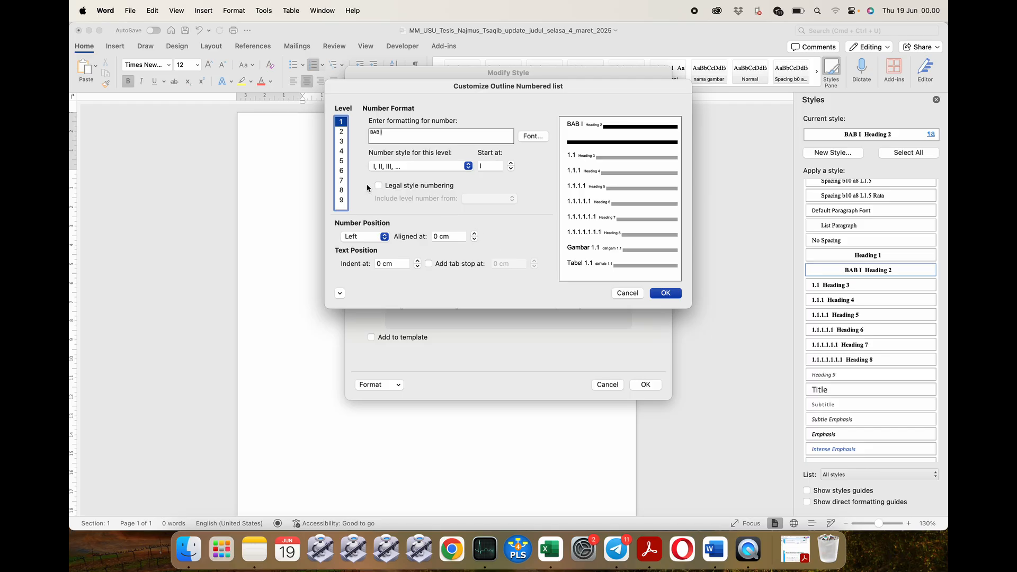
# Show the extended numbering options for level 9 and view the styles available for linking to that level
pyautogui.click(342, 200)
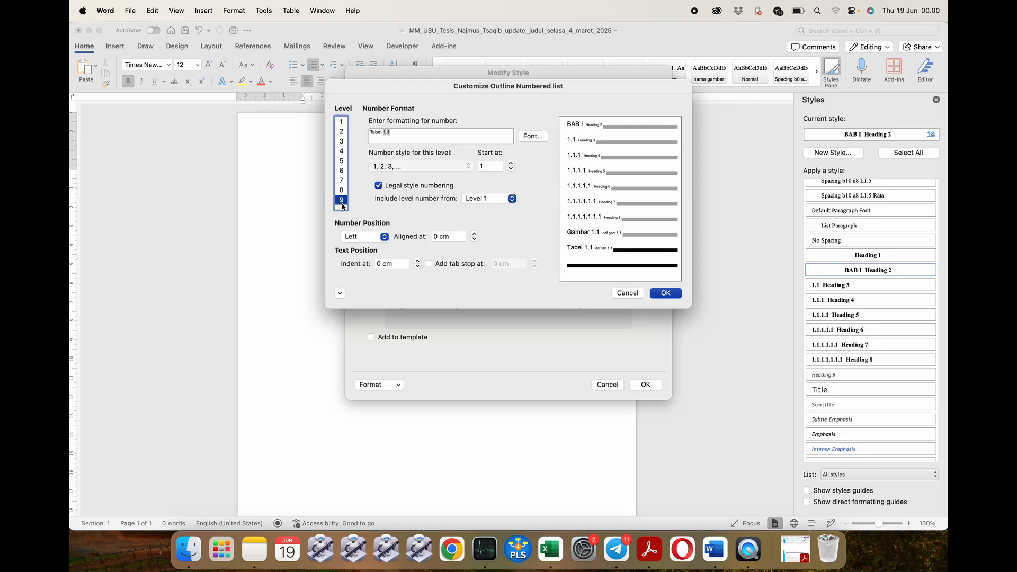
pyautogui.click(340, 293)
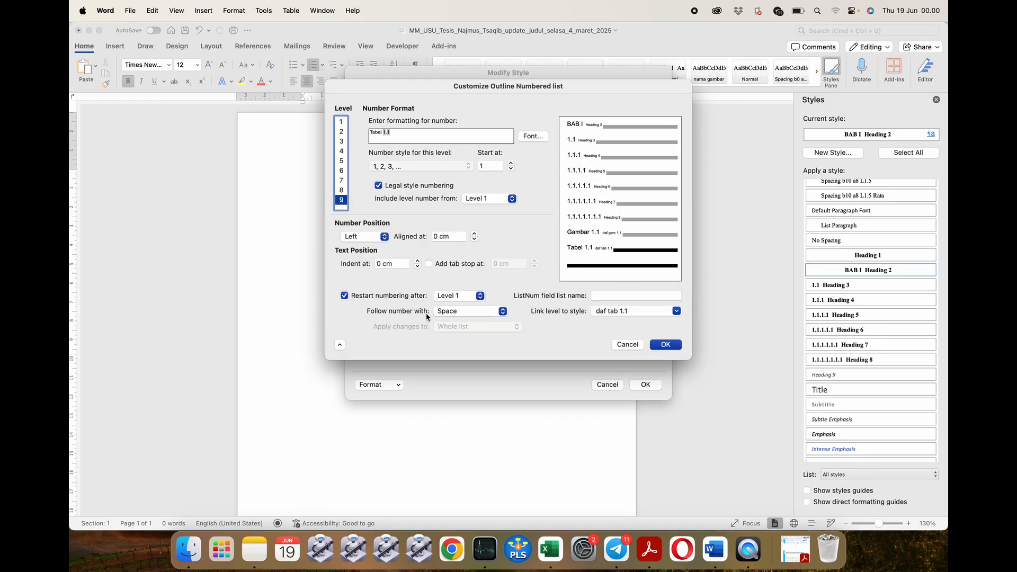
pyautogui.click(624, 311)
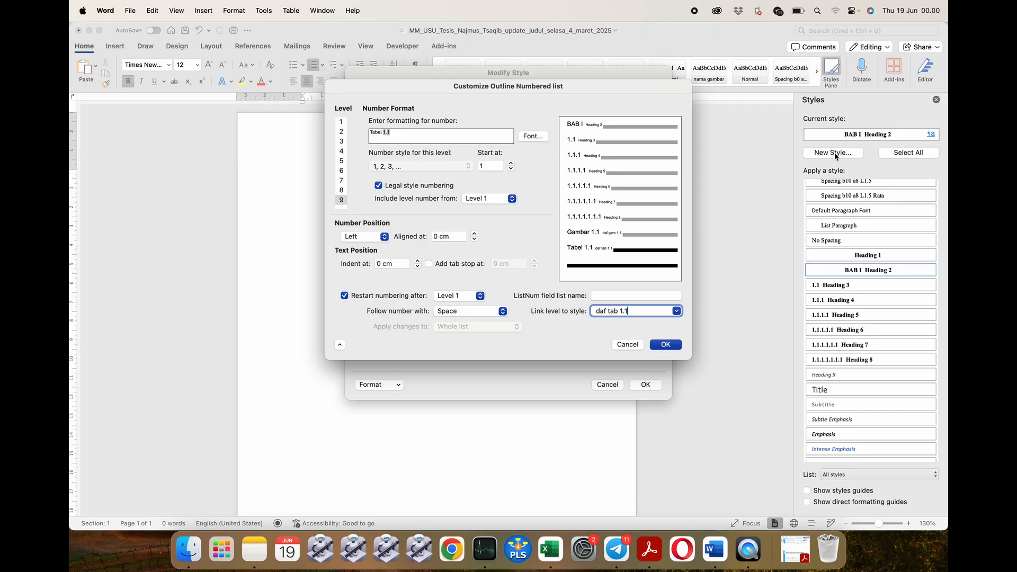
pyautogui.click(676, 311)
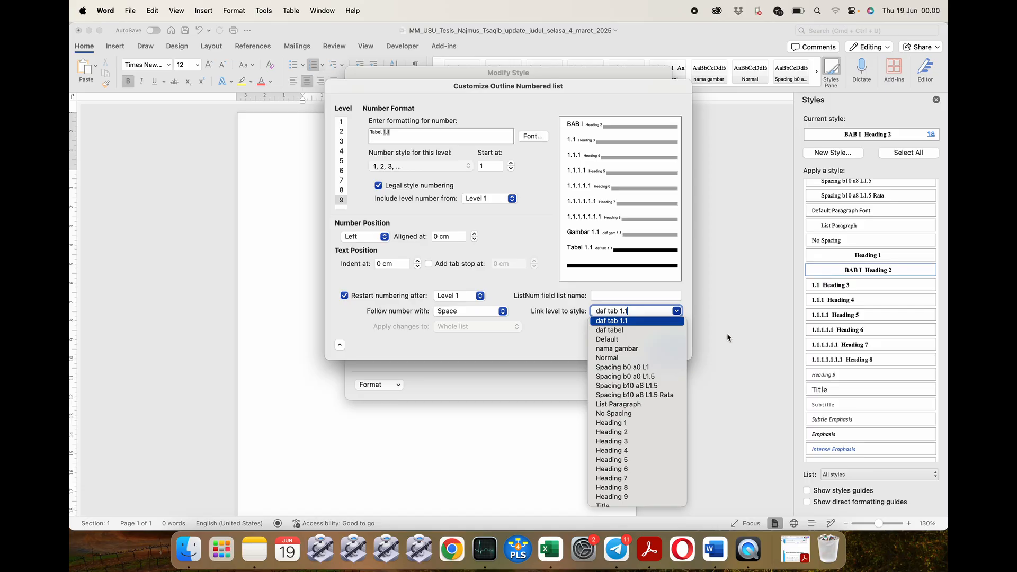
pyautogui.press('Escape')
# Compare the number formats and linked heading styles of levels 1 and 2, then cancel out of the list style settings
pyautogui.click(341, 121)
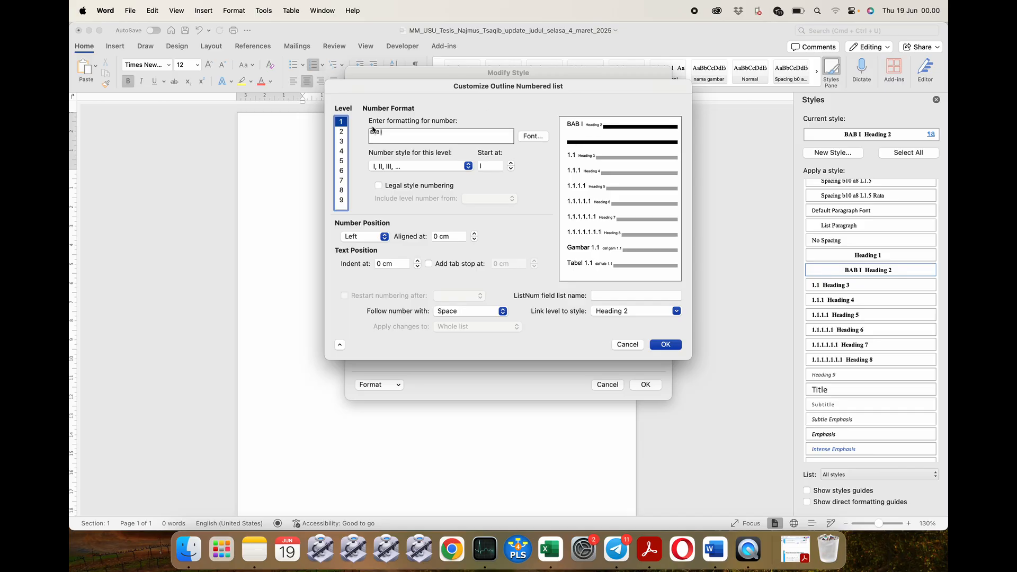
pyautogui.click(341, 132)
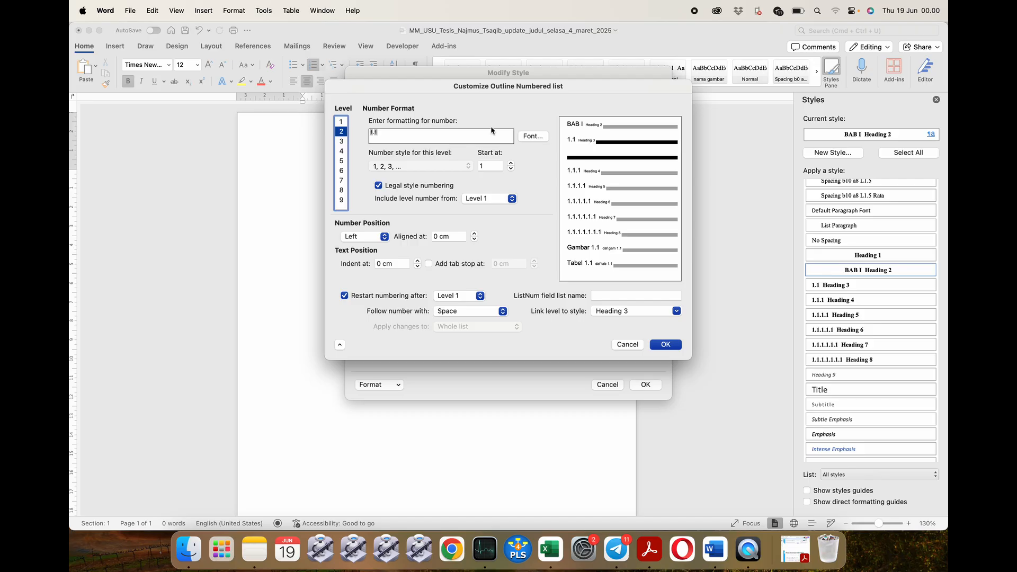
pyautogui.click(345, 122)
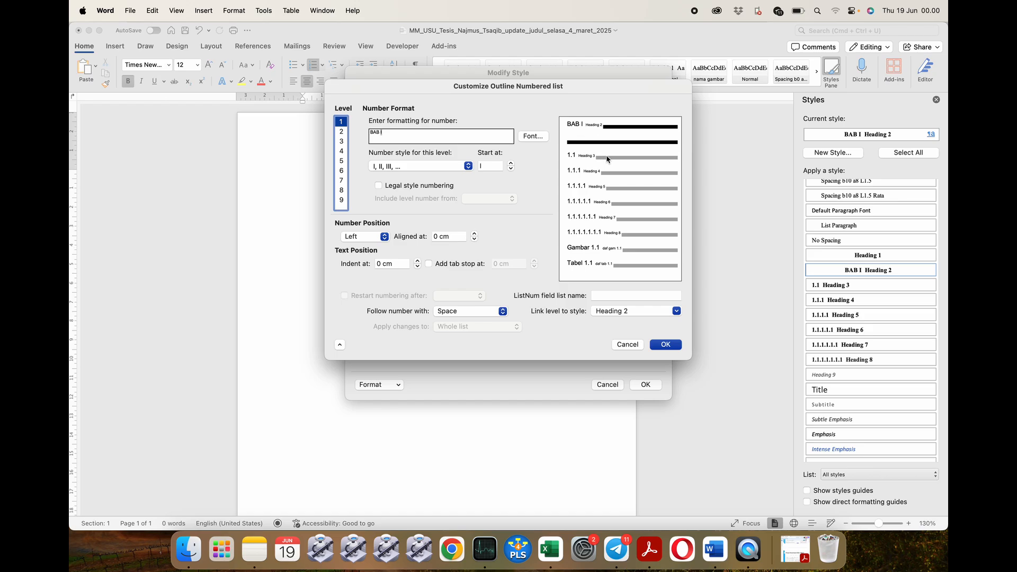
pyautogui.click(624, 344)
pyautogui.click(553, 302)
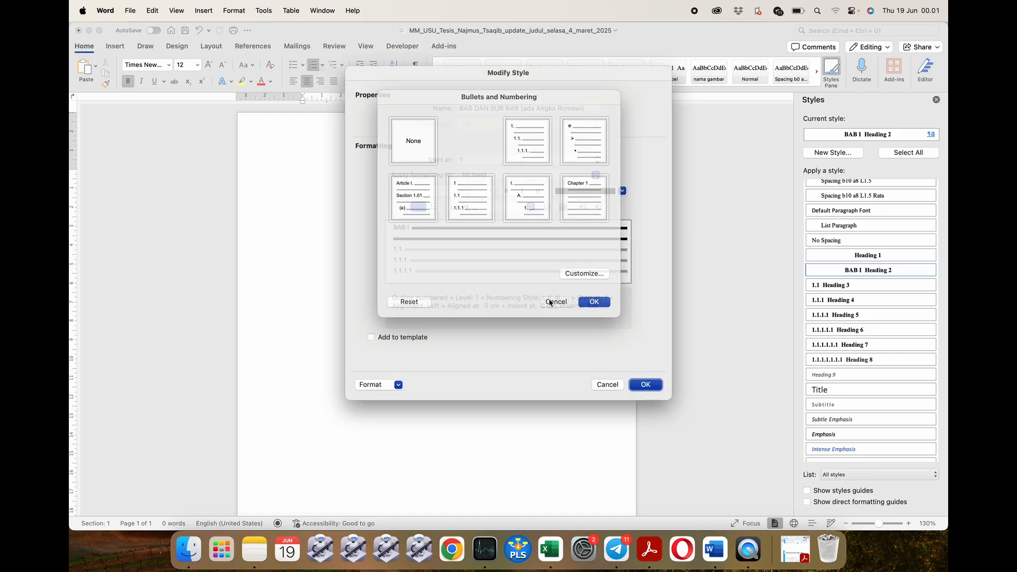
pyautogui.click(609, 384)
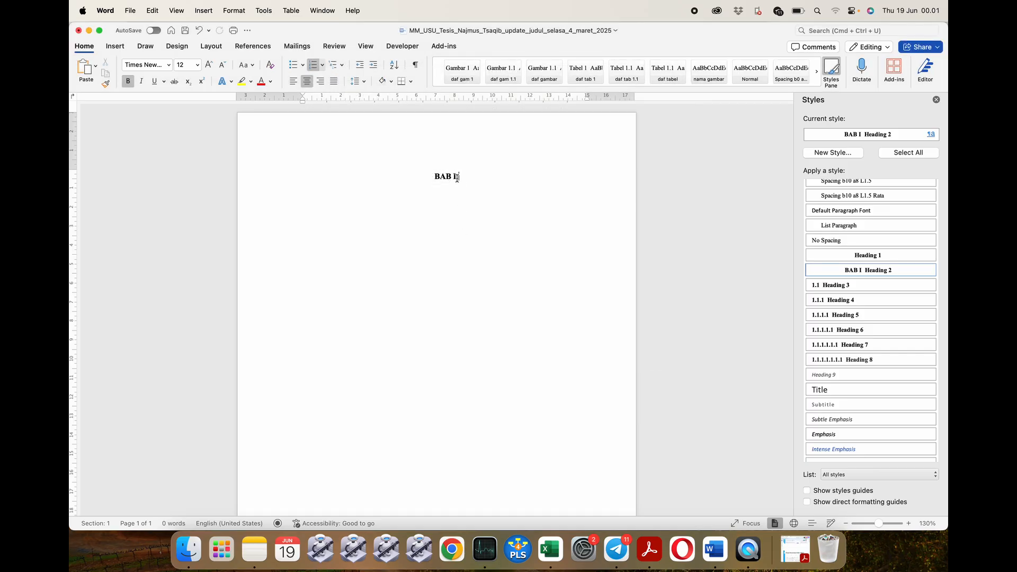
# Add a new paragraph with the text "daftar pusta" below the BAB I heading
pyautogui.press('Return')
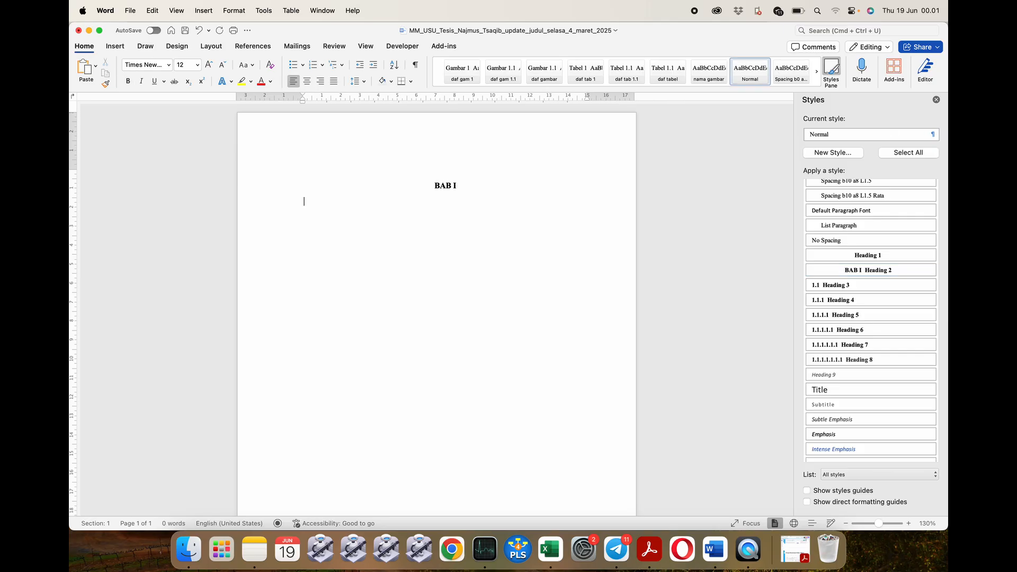
pyautogui.write('sss')
pyautogui.press('BackSpace')
pyautogui.press('BackSpace')
pyautogui.write('daftar pusta')
# Apply the Heading 1 style to the "daftar pusta" line and align it left
pyautogui.moveTo(343, 205); pyautogui.dragTo(297, 202)
pyautogui.click(873, 255)
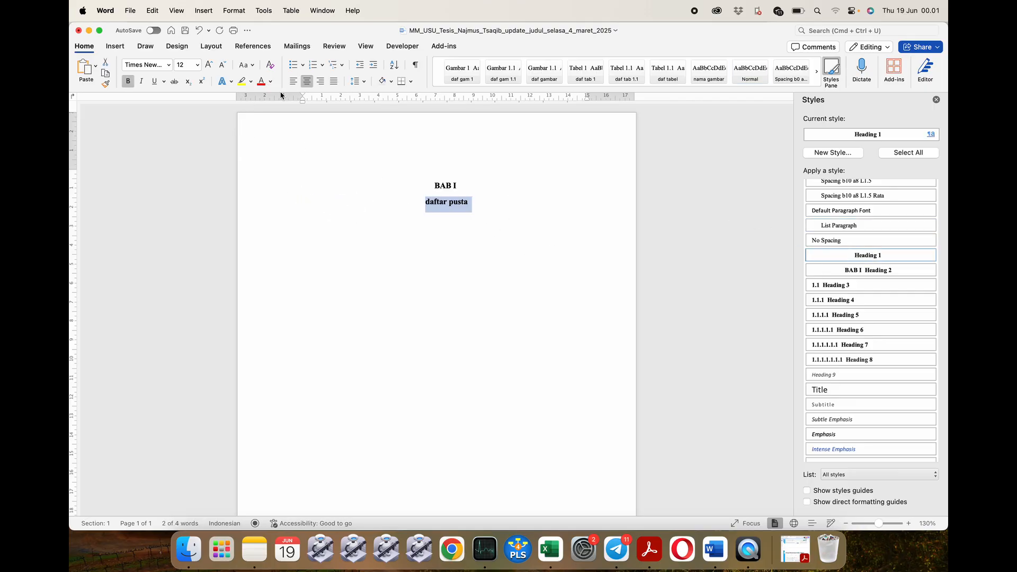
pyautogui.click(293, 82)
pyautogui.click(331, 203)
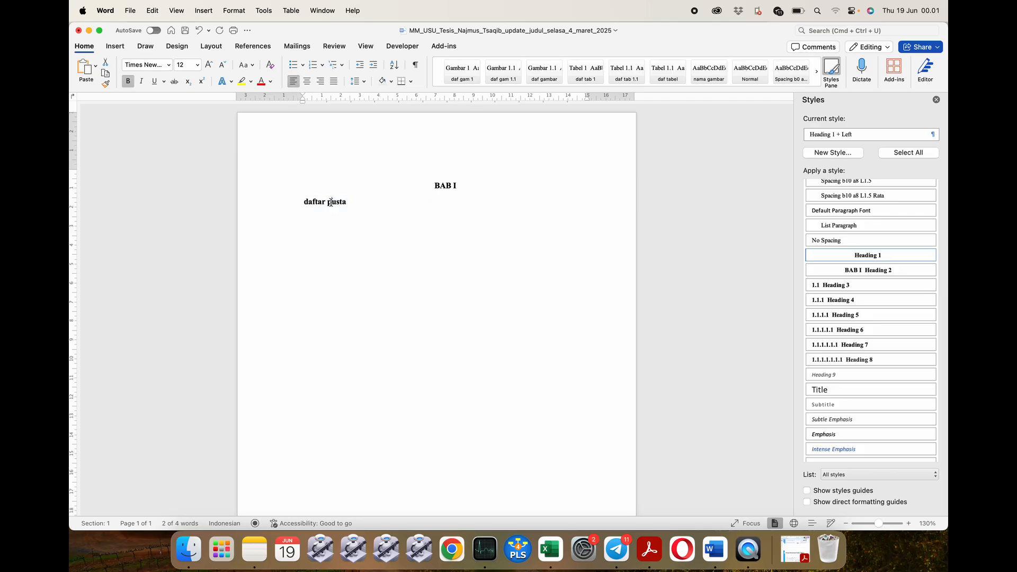
# Add the line "aaaa" below "daftar pusta", format it as Heading 2, and select its automatic chapter number
pyautogui.click(402, 214)
pyautogui.press('Return')
pyautogui.write('aa')
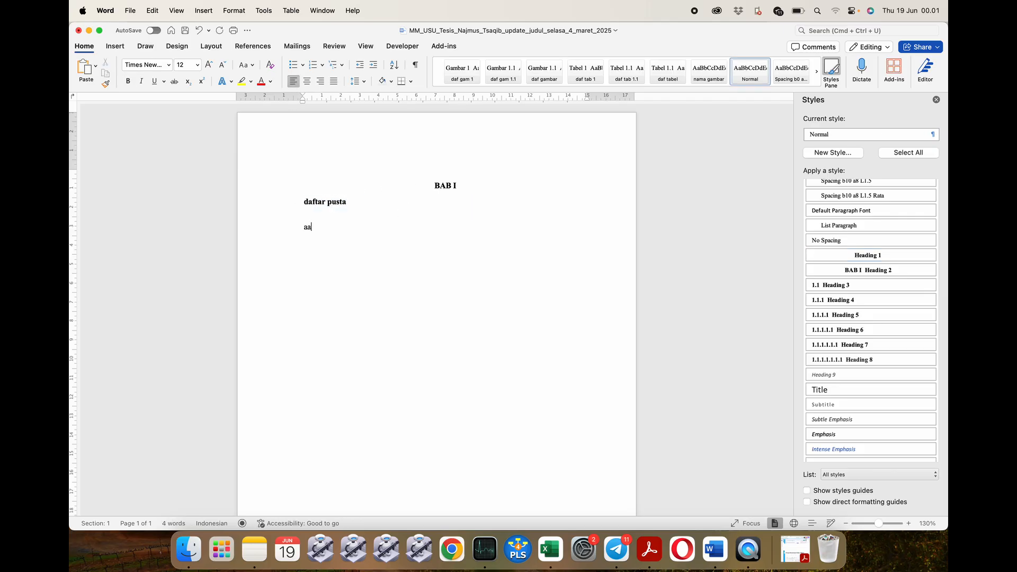
pyautogui.write('aa')
pyautogui.moveTo(328, 227); pyautogui.dragTo(294, 228)
pyautogui.click(854, 271)
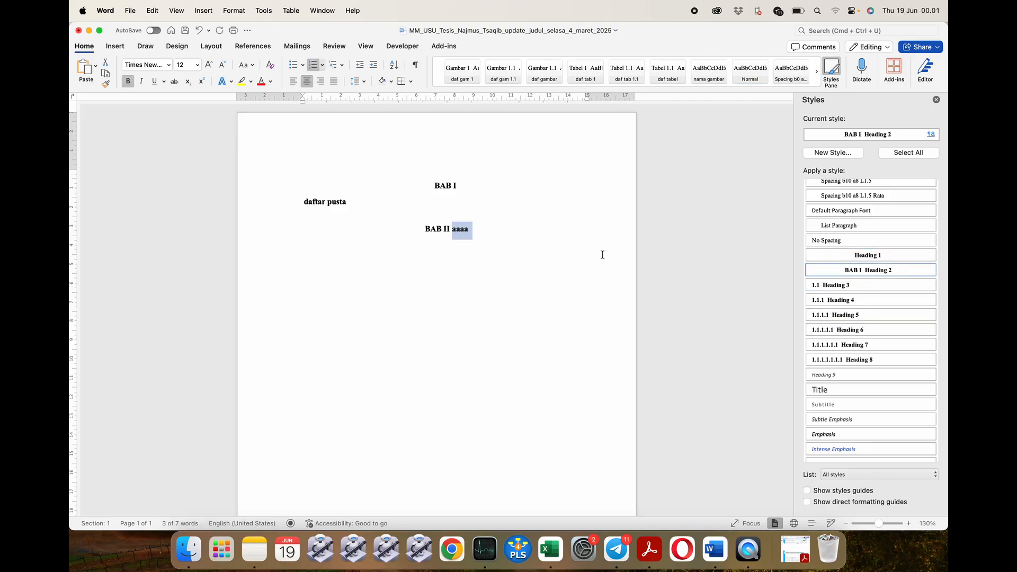
pyautogui.click(474, 228)
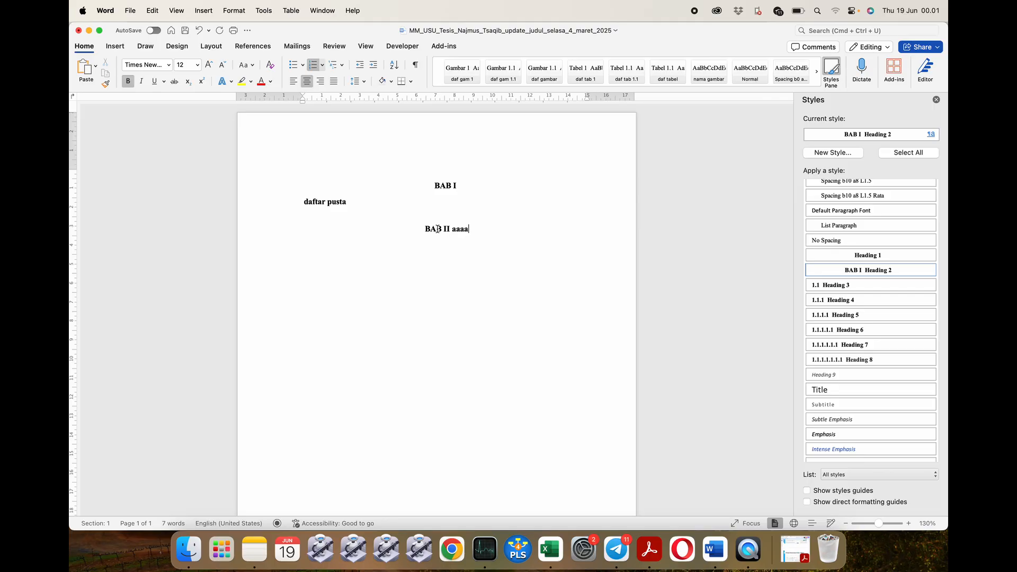
pyautogui.click(447, 228)
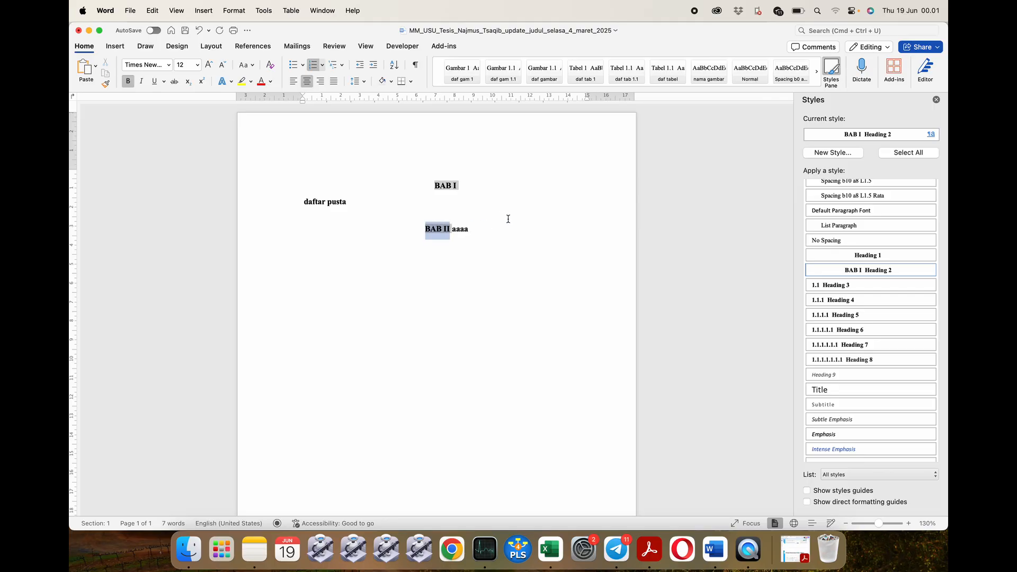
# Open the outline numbering customization of the "BAB DAN SUB BAB (ada Angka Romawi)" list style and select level 1
pyautogui.click(339, 65)
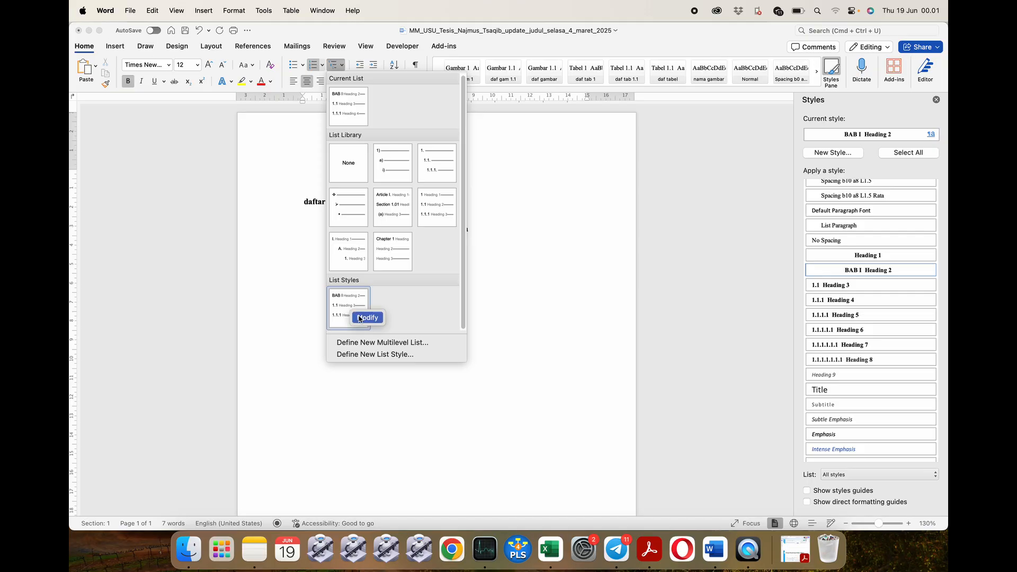
pyautogui.click(359, 319)
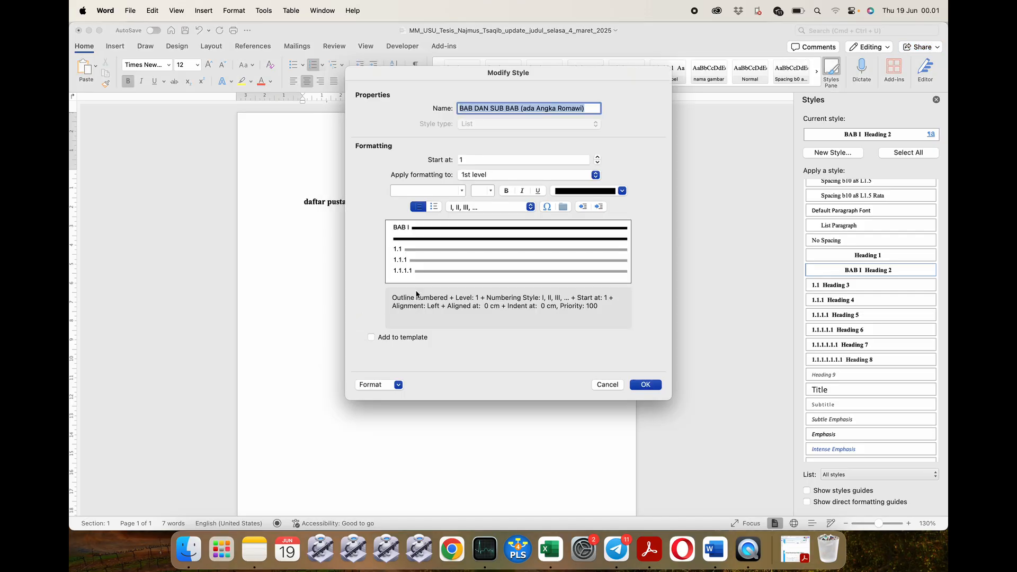
pyautogui.click(398, 385)
pyautogui.click(382, 469)
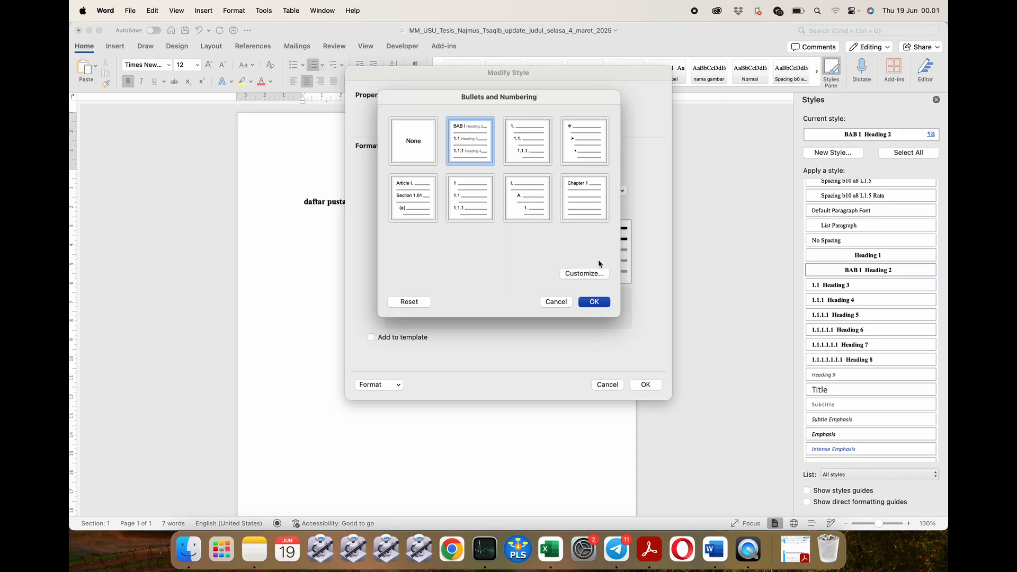
pyautogui.click(591, 276)
pyautogui.click(342, 123)
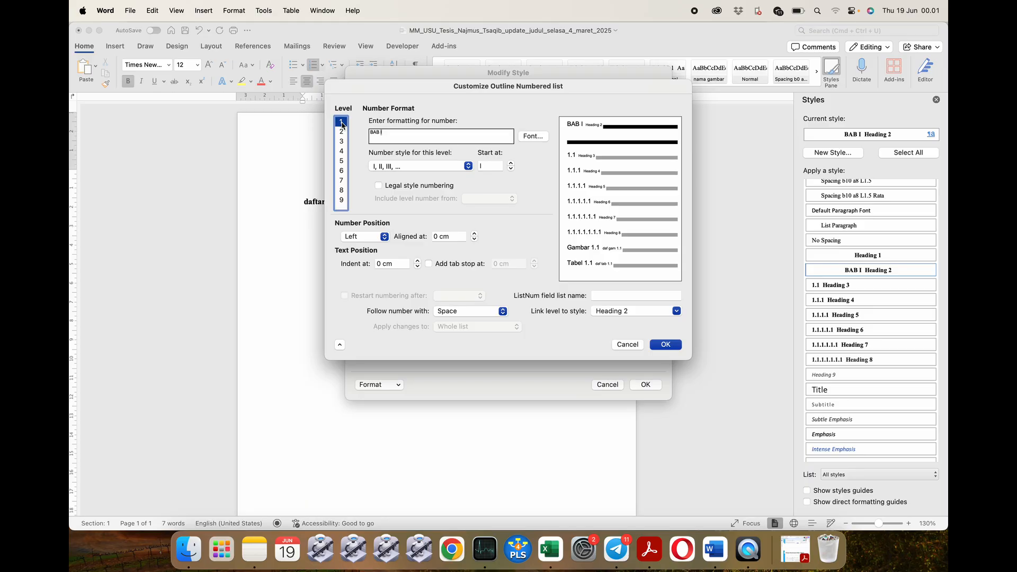
pyautogui.click(341, 133)
pyautogui.click(342, 123)
# Rebuild the level 1 number format from scratch as "BAB" followed by a number in the I, II, III style
pyautogui.click(394, 136)
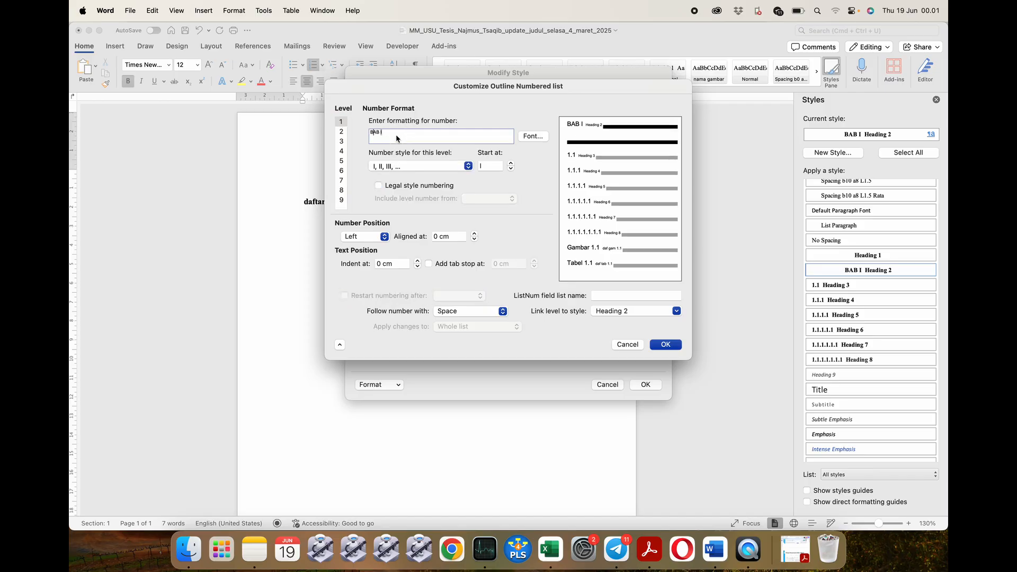
pyautogui.press('BackSpace')
pyautogui.press('BackSpace')
pyautogui.press('BackSpace')
pyautogui.press('BackSpace')
pyautogui.press('BackSpace')
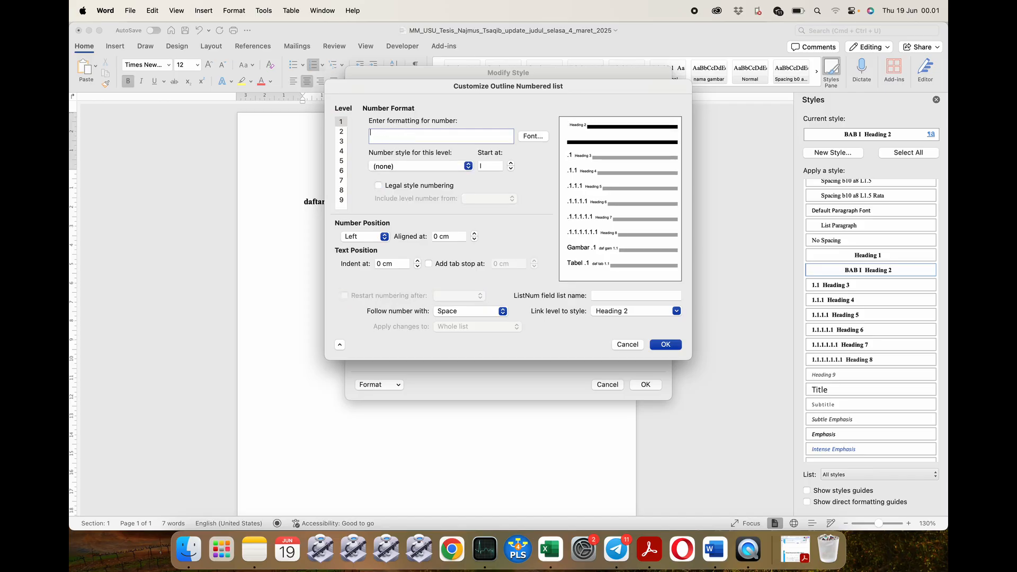
pyautogui.write('BAB')
pyautogui.click(409, 166)
pyautogui.click(408, 183)
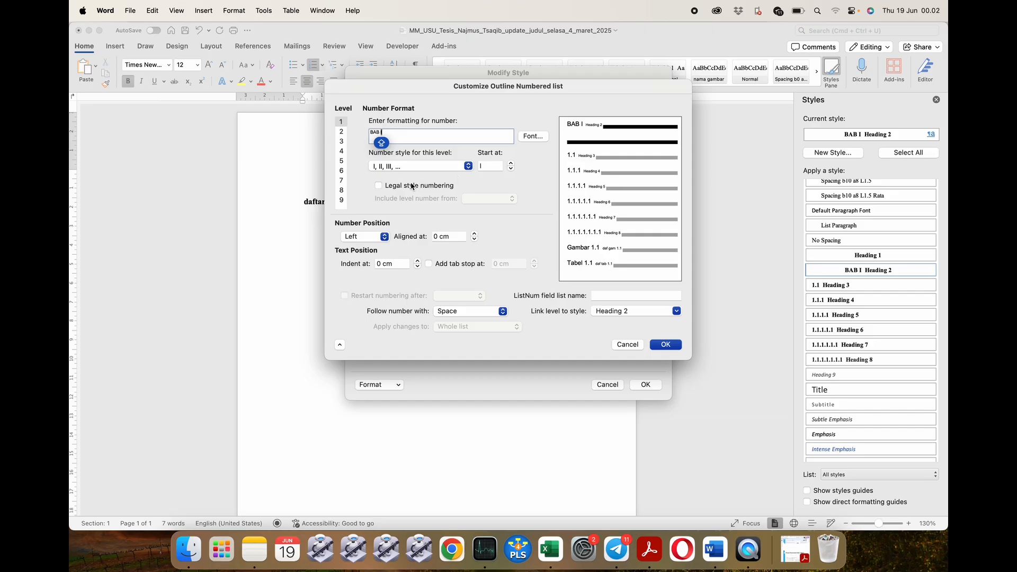
# Try the 1, 2, 3 number style and legal style numbering on level 1, restoring I, II, III without legal numbering
pyautogui.click(398, 167)
pyautogui.click(391, 155)
pyautogui.click(405, 165)
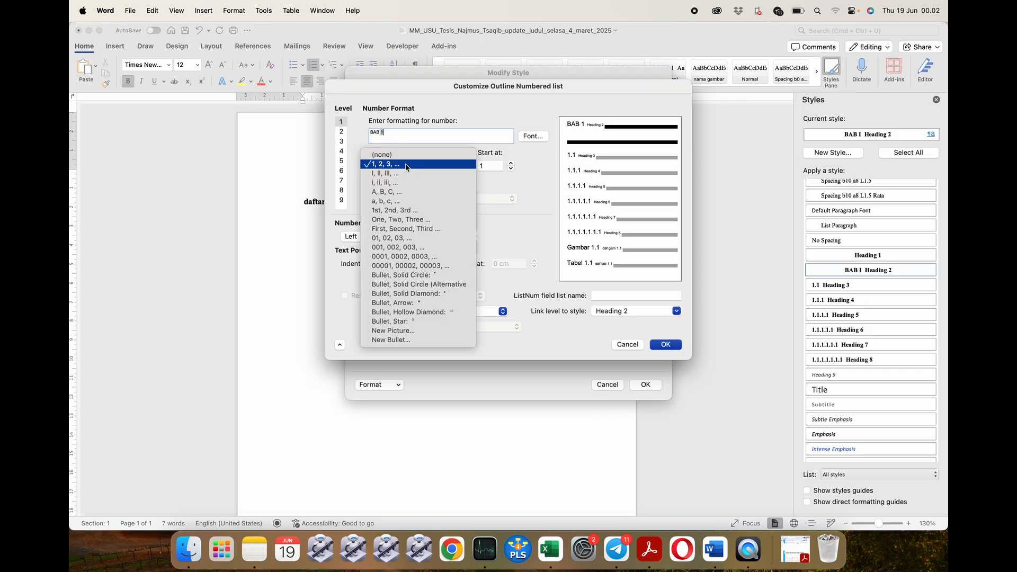
pyautogui.click(406, 173)
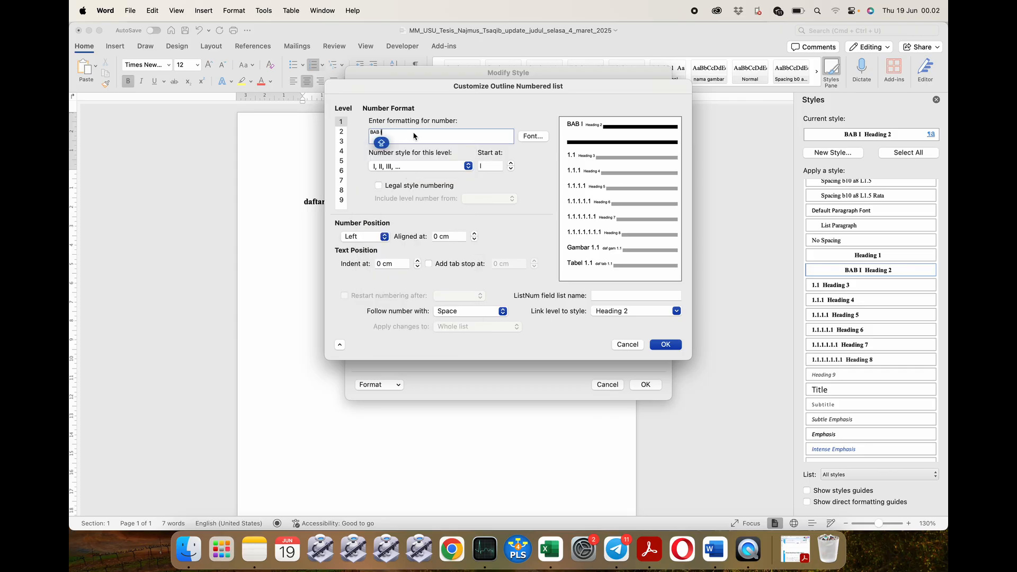
pyautogui.click(419, 188)
pyautogui.click(419, 188)
# Replace the level 2 number format with the included level 1 number followed by a period
pyautogui.click(341, 132)
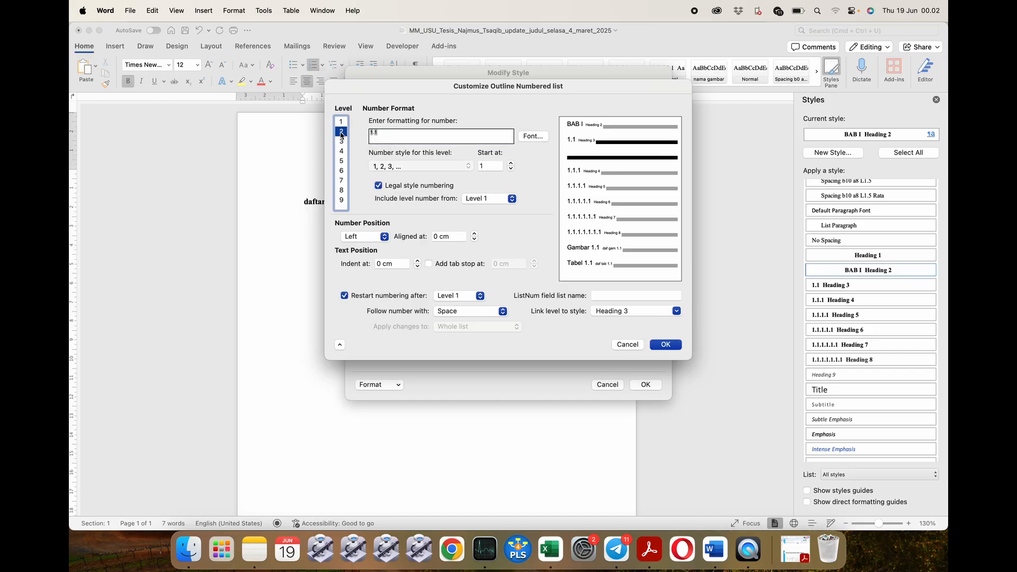
pyautogui.click(389, 135)
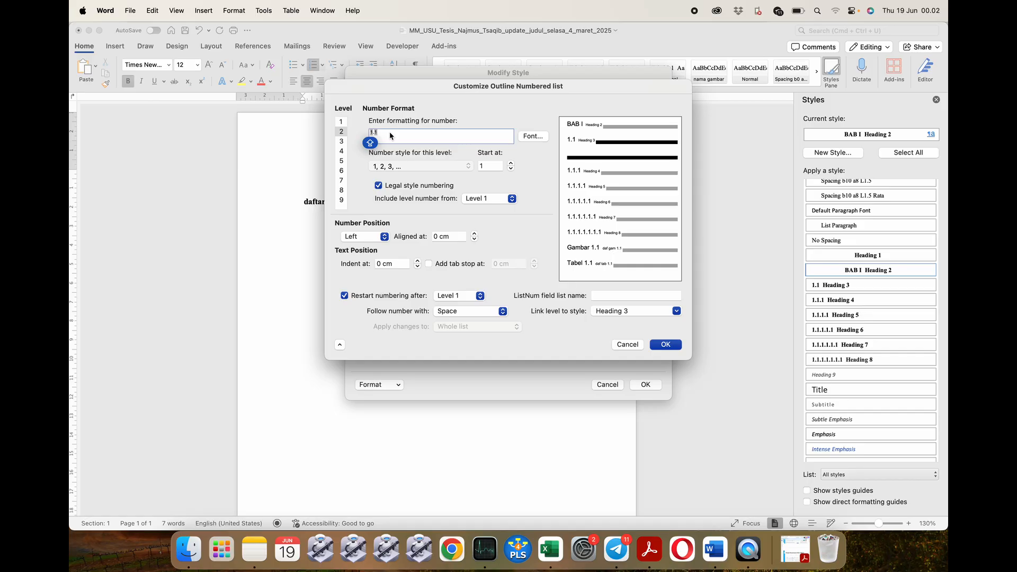
pyautogui.press('BackSpace')
pyautogui.press('BackSpace')
pyautogui.press('BackSpace')
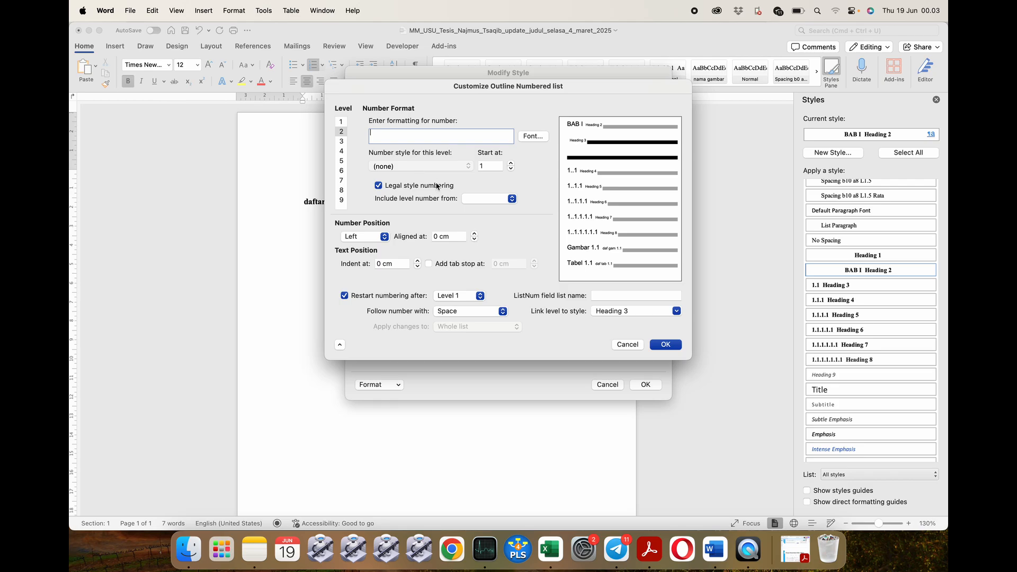
pyautogui.click(486, 198)
pyautogui.click(476, 198)
pyautogui.write('.')
# Complete the level 2 format as 1.1 by adding the 1, 2, 3 number style and enabling legal style numbering
pyautogui.click(378, 186)
pyautogui.click(389, 166)
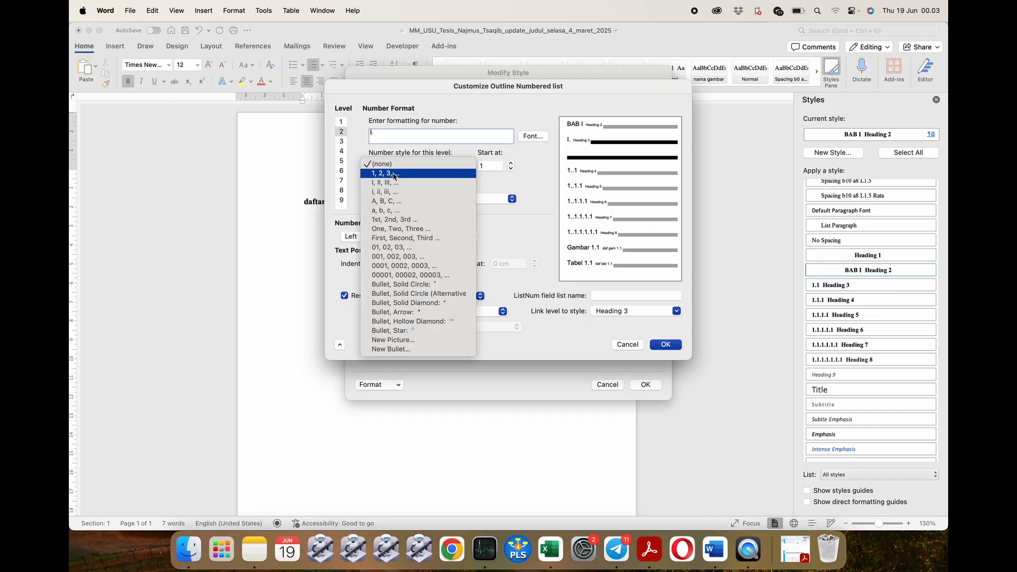
pyautogui.click(393, 174)
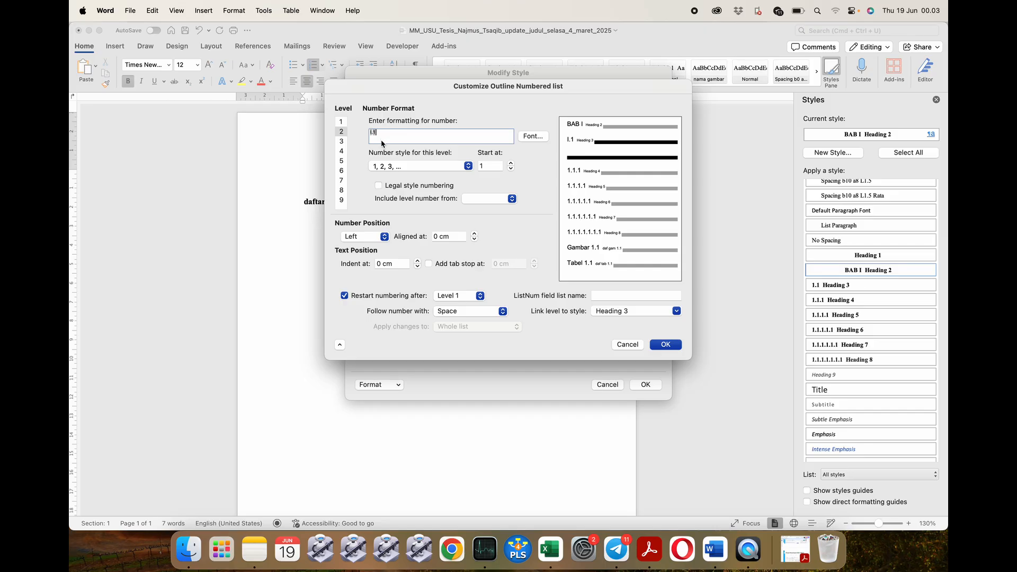
pyautogui.click(397, 186)
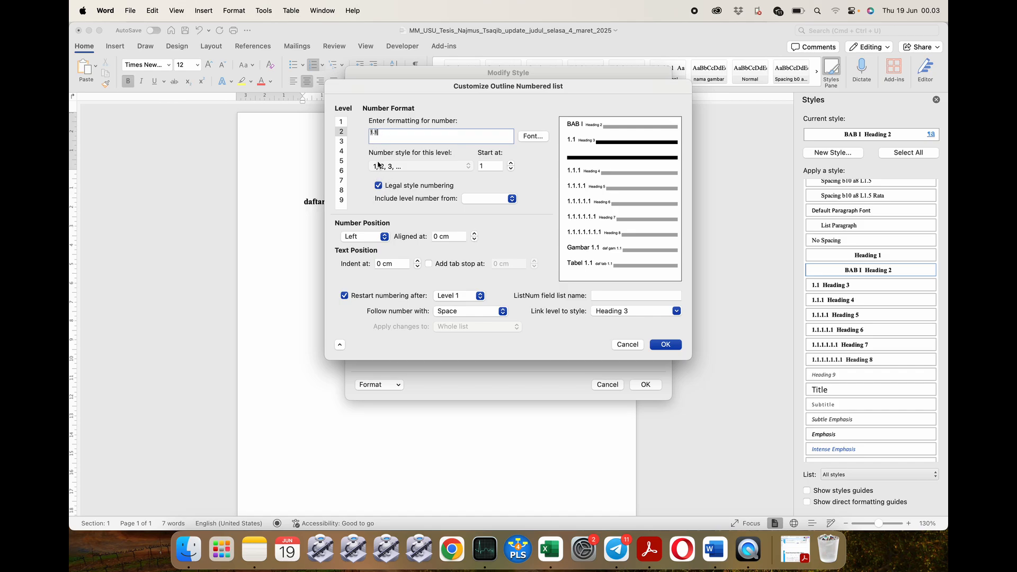
# Replace the level 3 number format with the included numbers of levels 1 and 2, each followed by a period
pyautogui.click(342, 141)
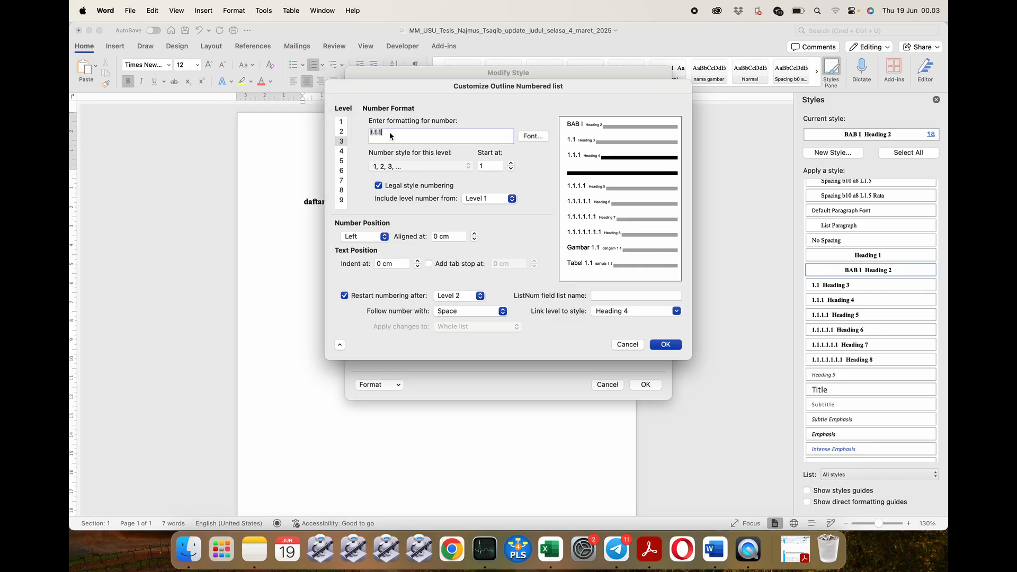
pyautogui.press('BackSpace')
pyautogui.press('BackSpace')
pyautogui.press('BackSpace')
pyautogui.press('BackSpace')
pyautogui.press('BackSpace')
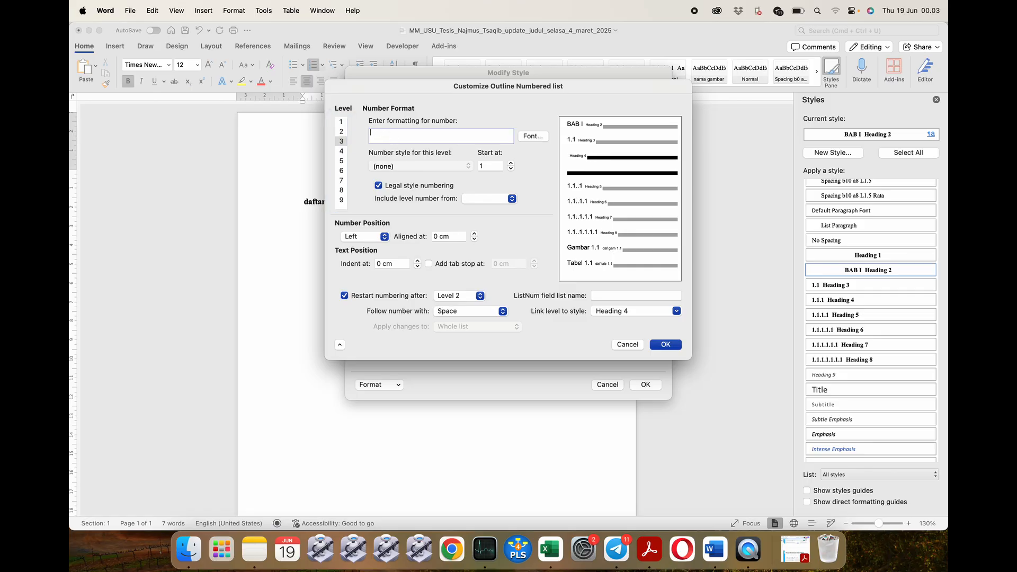
pyautogui.click(475, 204)
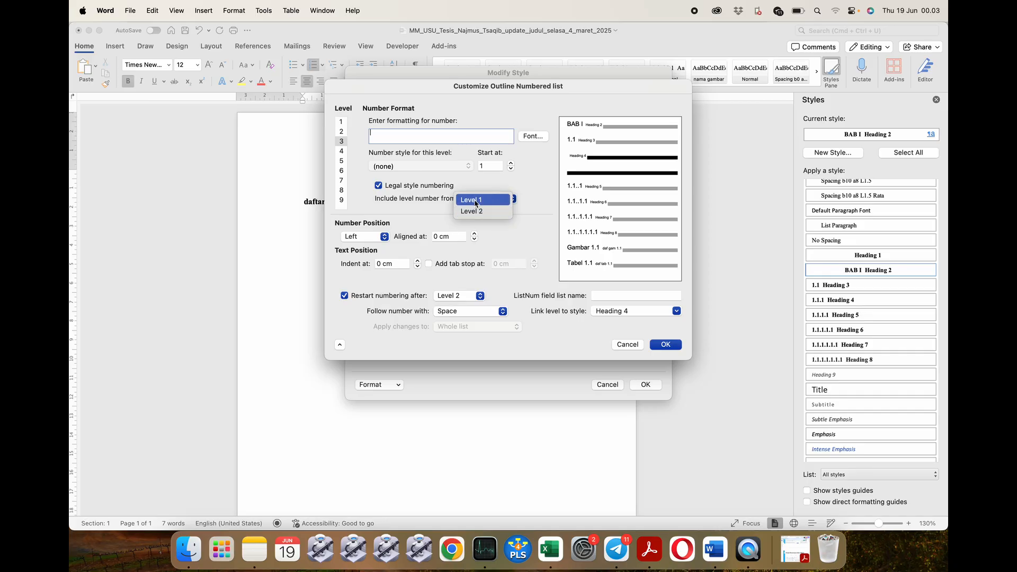
pyautogui.click(475, 200)
pyautogui.write('.')
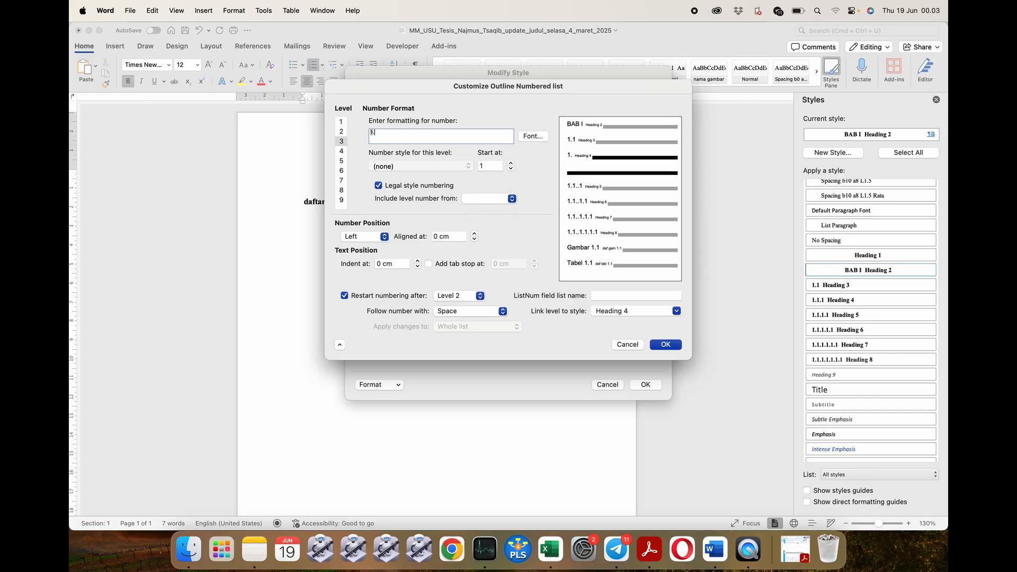
pyautogui.click(489, 201)
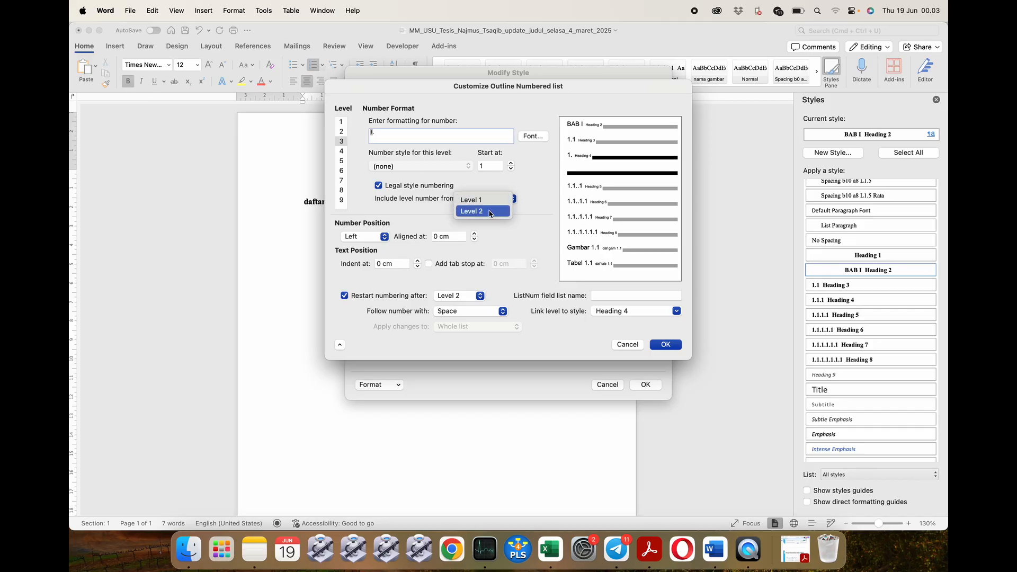
pyautogui.click(489, 211)
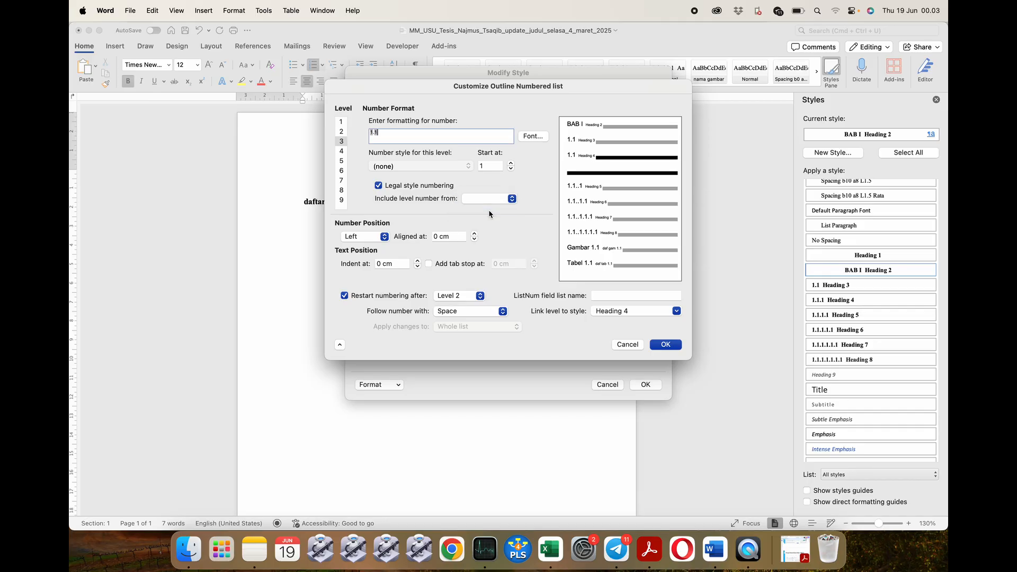
pyautogui.write('.')
# Complete the level 3 format as 1.1.1 by adding the 1, 2, 3 number style and enabling legal style numbering
pyautogui.click(396, 185)
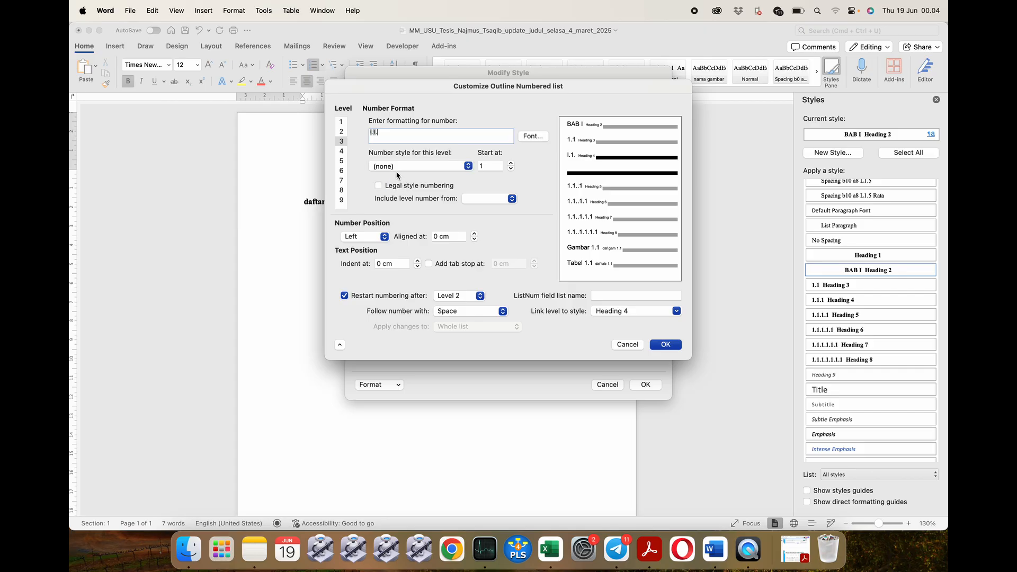
pyautogui.click(395, 166)
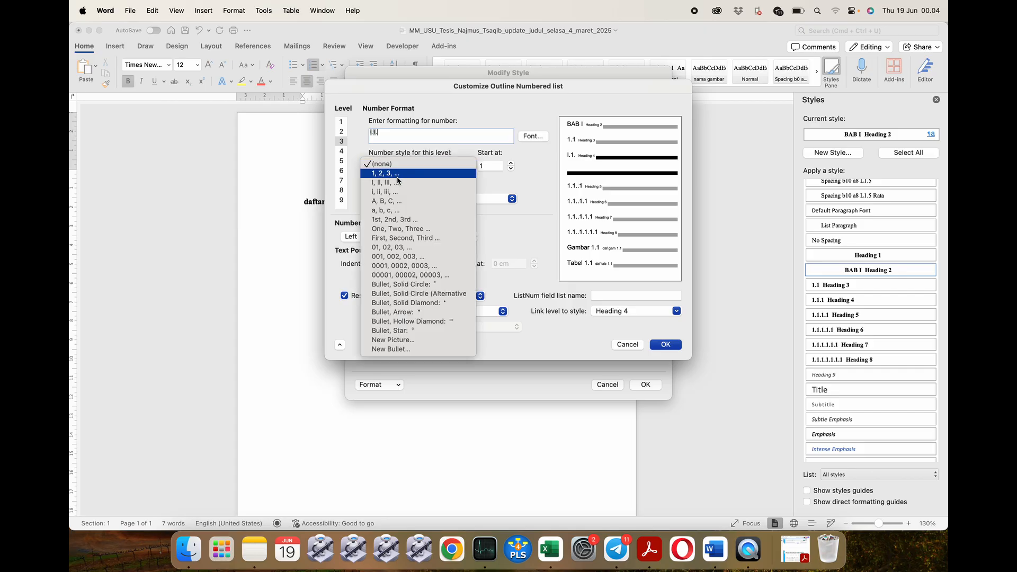
pyautogui.click(397, 176)
pyautogui.click(399, 186)
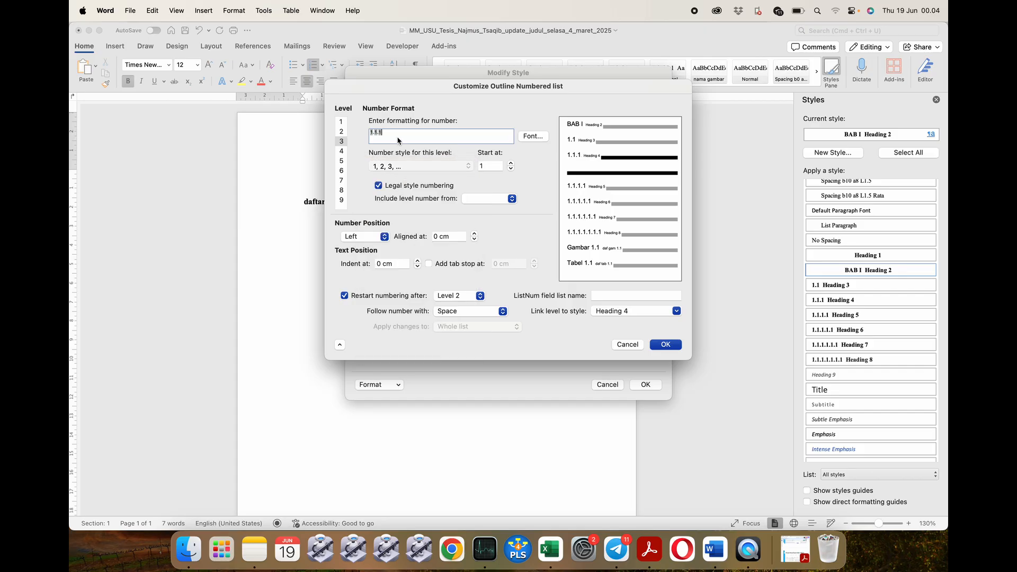
# Clear the entire number format of level 4
pyautogui.click(342, 152)
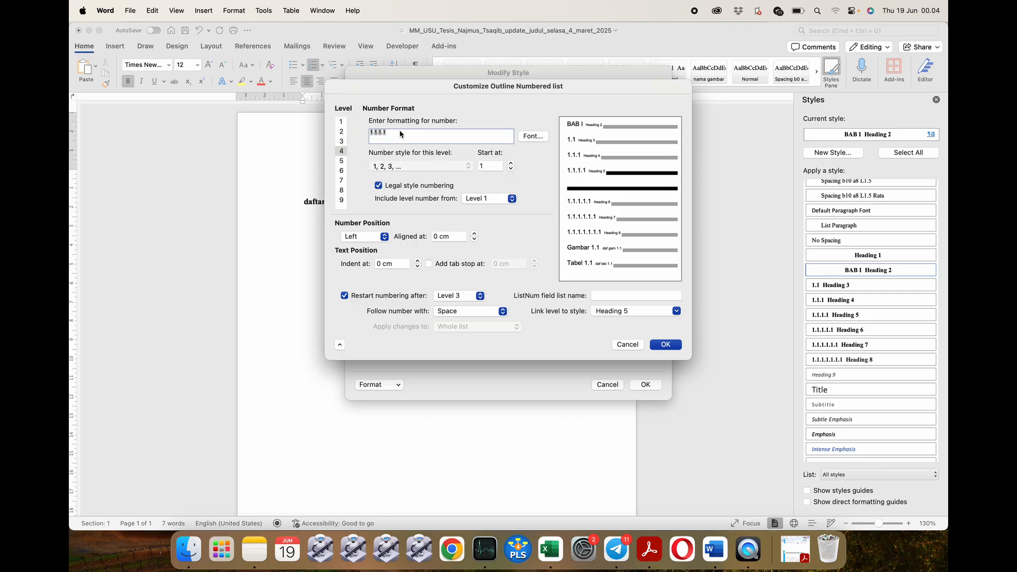
pyautogui.press('BackSpace')
pyautogui.press('BackSpace')
pyautogui.press('BackSpace')
pyautogui.press('BackSpace')
pyautogui.press('BackSpace')
pyautogui.press('BackSpace')
pyautogui.press('BackSpace')
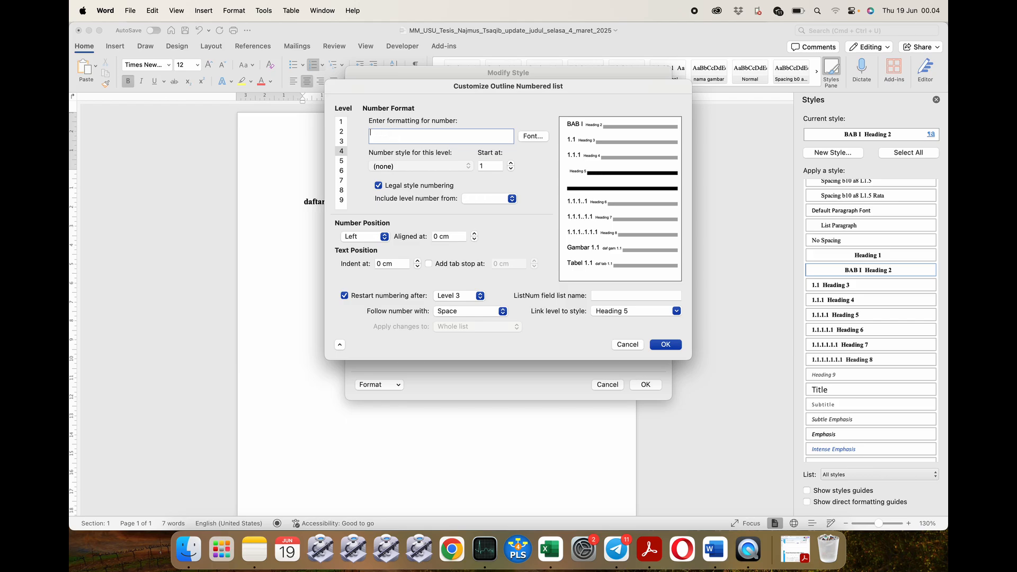
# Build the level 4 number format from the included numbers of levels 1, 2 and 3, each followed by a period
pyautogui.click(474, 198)
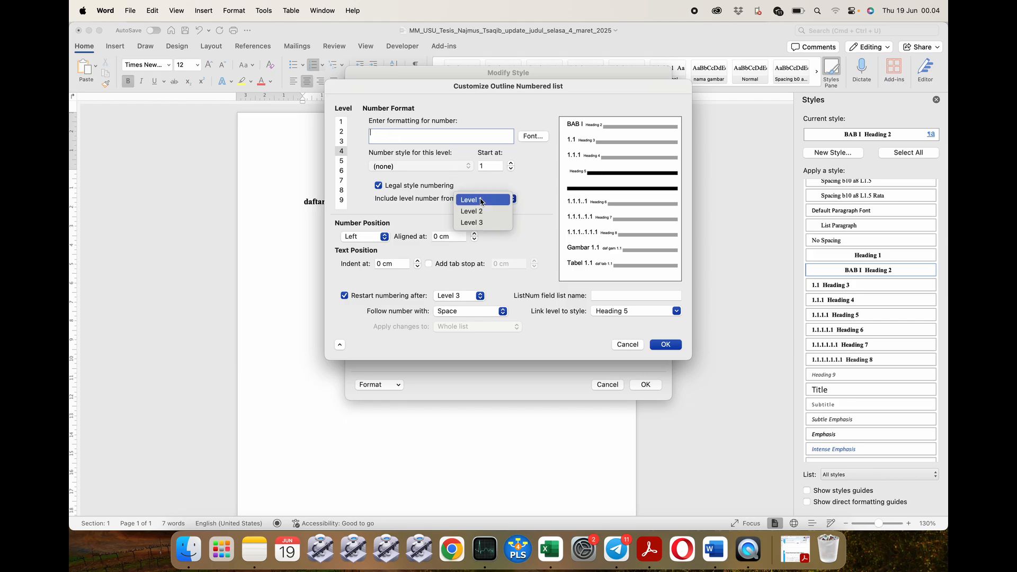
pyautogui.click(481, 200)
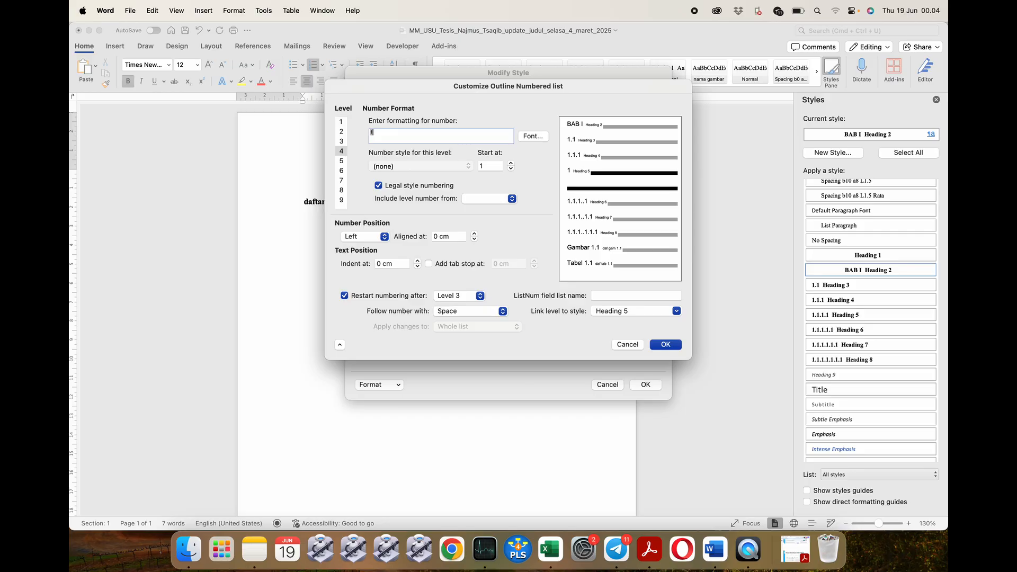
pyautogui.write('.')
pyautogui.click(473, 199)
pyautogui.click(473, 212)
pyautogui.write('.')
pyautogui.click(488, 200)
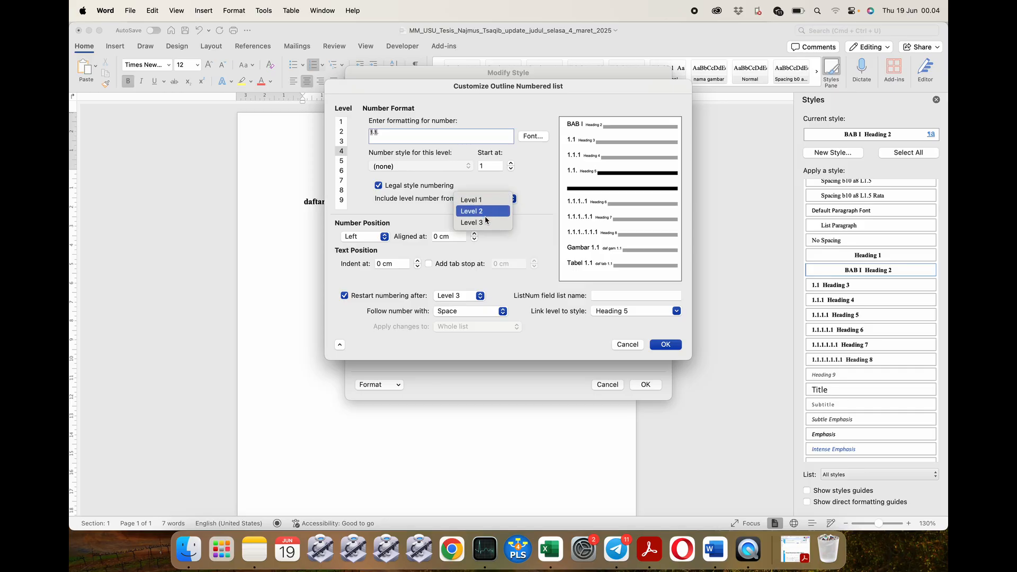
pyautogui.click(484, 222)
pyautogui.write('.')
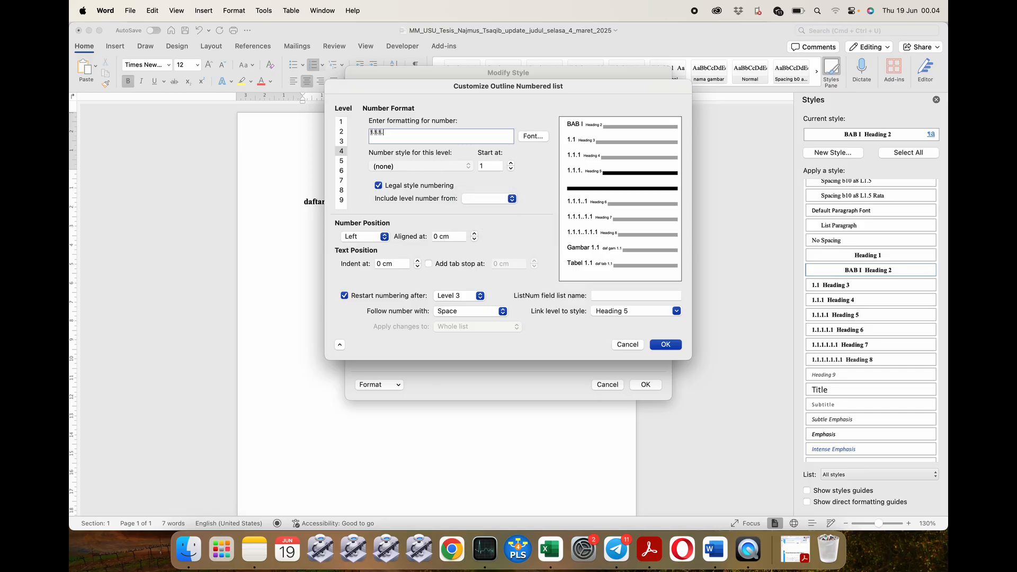
# Complete the level 4 format as 1.1.1.1 by adding the 1, 2, 3 number style and enabling legal style numbering
pyautogui.click(407, 186)
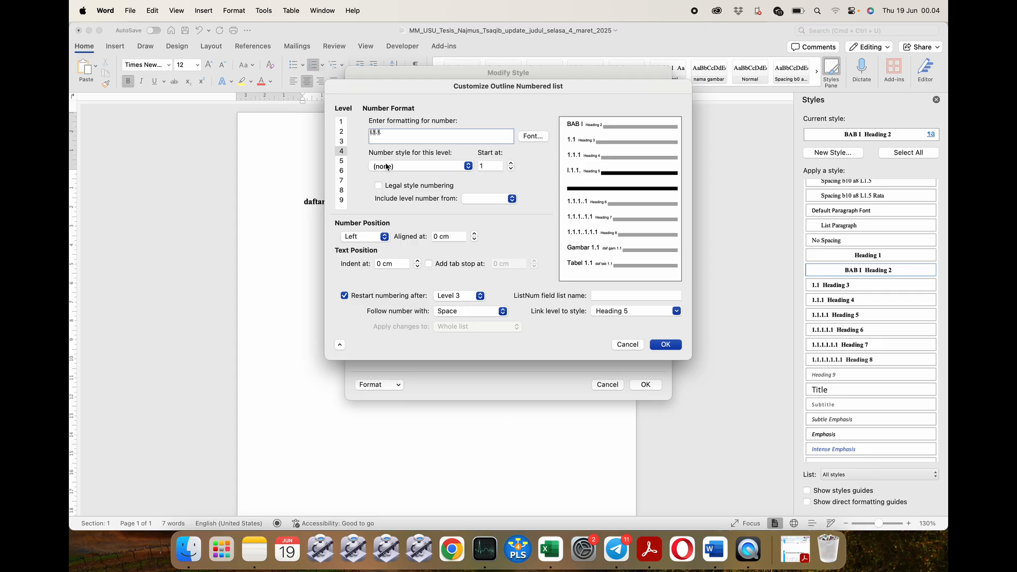
pyautogui.click(381, 167)
pyautogui.click(387, 173)
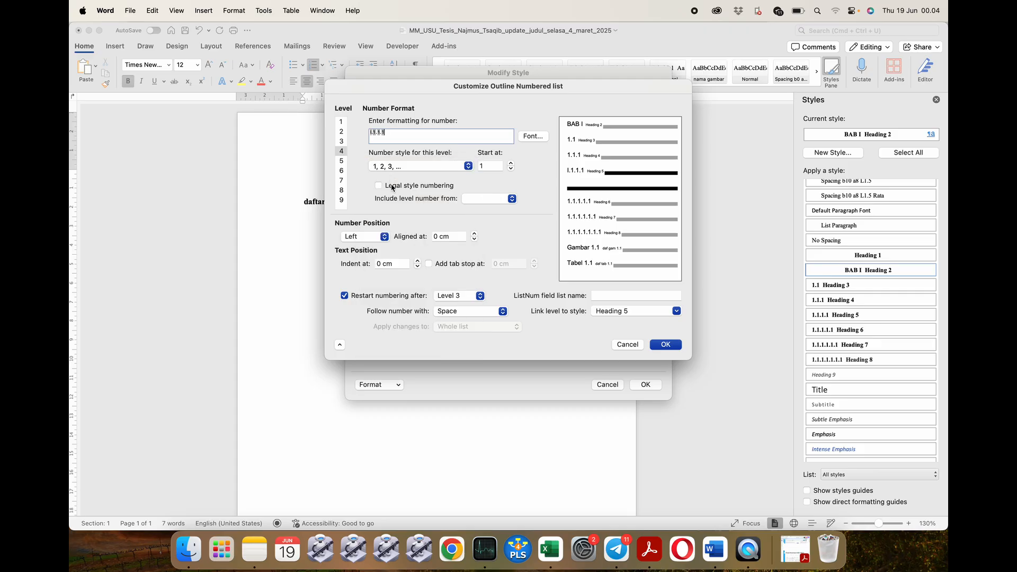
pyautogui.click(393, 186)
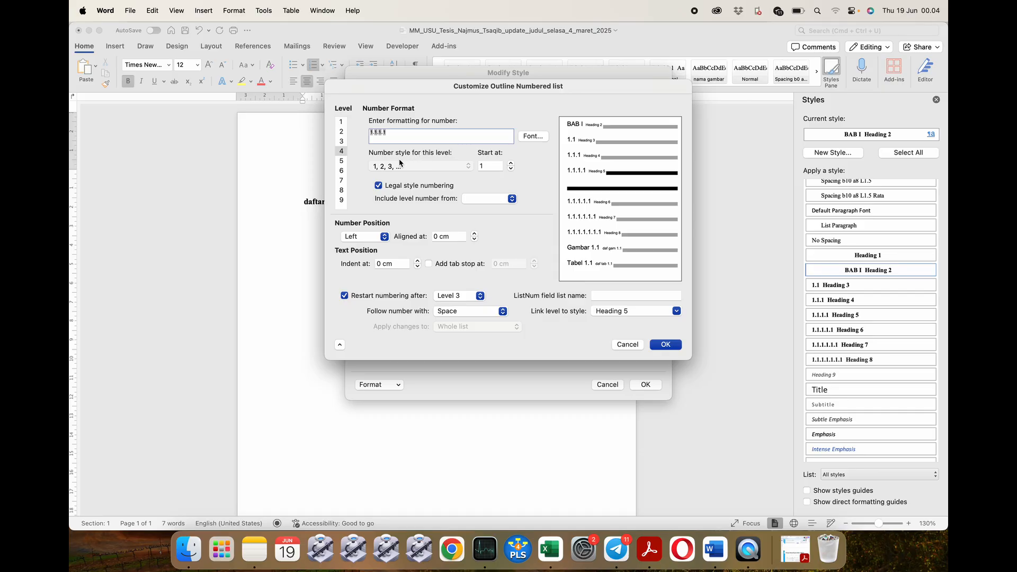
# Clear the entire number format of level 8, keeping its link to the daf gam 1.1 style
pyautogui.click(341, 191)
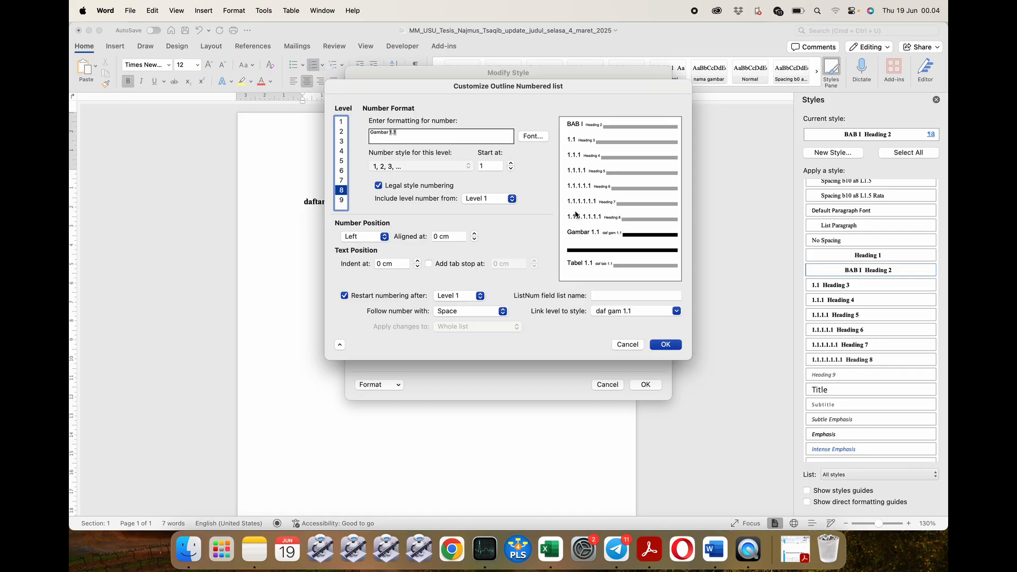
pyautogui.click(415, 136)
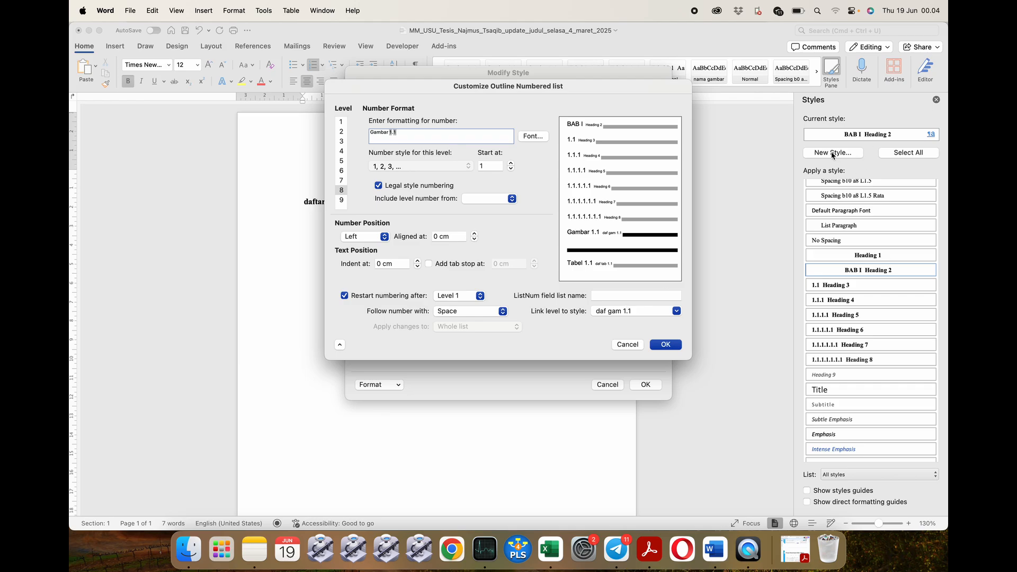
pyautogui.click(608, 312)
pyautogui.click(676, 312)
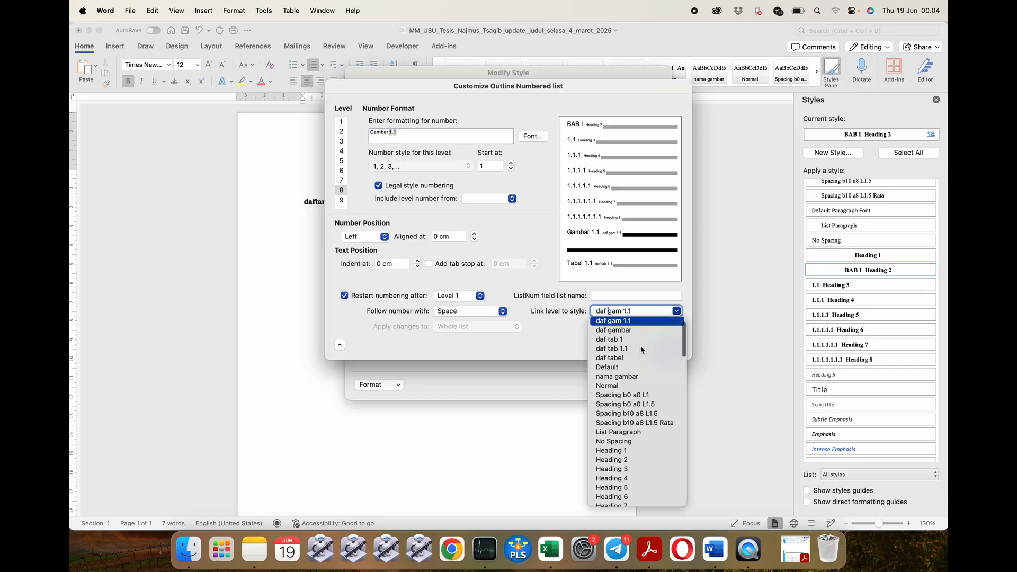
pyautogui.click(549, 343)
pyautogui.click(413, 133)
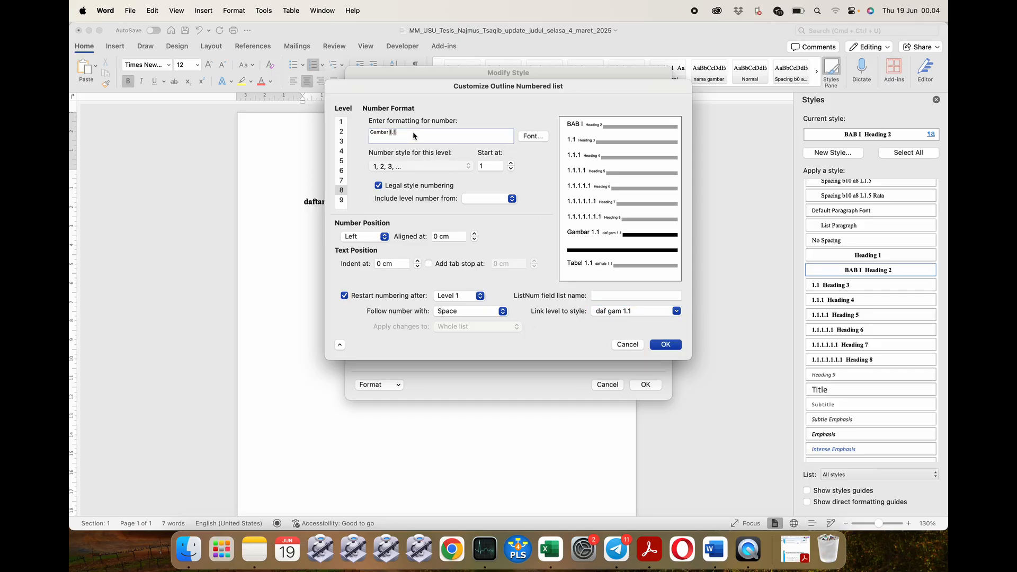
pyautogui.press('BackSpace')
pyautogui.press('BackSpace')
pyautogui.press('BackSpace')
pyautogui.press('BackSpace')
pyautogui.press('BackSpace')
pyautogui.press('BackSpace')
pyautogui.press('BackSpace')
pyautogui.press('BackSpace')
# Enter "Gambar" as the text prefix in the level 8 number format
pyautogui.write('GAM')
pyautogui.press('BackSpace')
pyautogui.press('BackSpace')
pyautogui.press('BackSpace')
pyautogui.write('GAMB')
pyautogui.press('BackSpace')
pyautogui.press('BackSpace')
pyautogui.press('BackSpace')
pyautogui.press('BackSpace')
pyautogui.write('Gambar')
# Complete the level 8 format as Gambar 1.1 with the level 1 number, a period, the 1, 2, 3 number style and legal style numbering
pyautogui.click(465, 202)
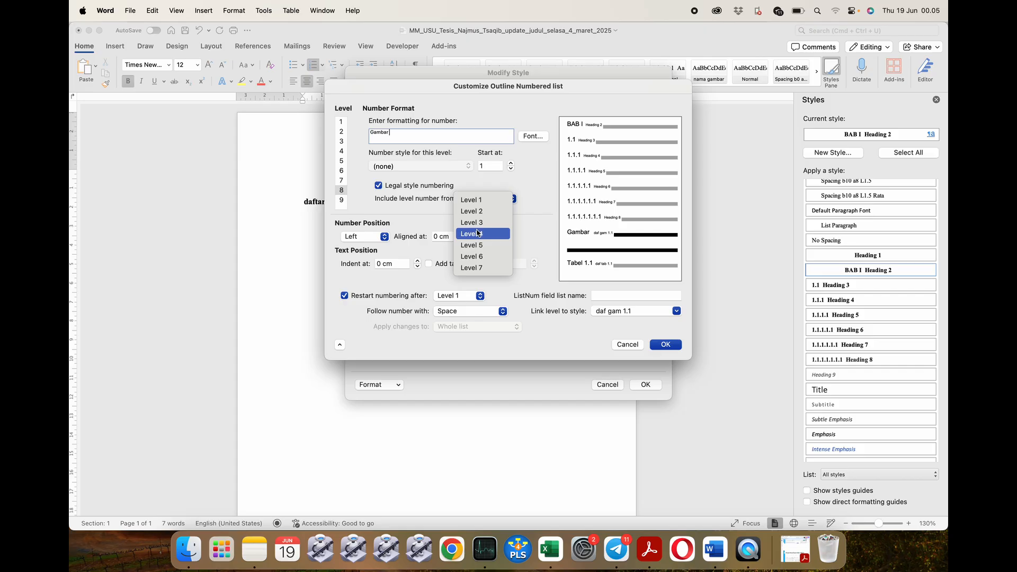
pyautogui.click(479, 203)
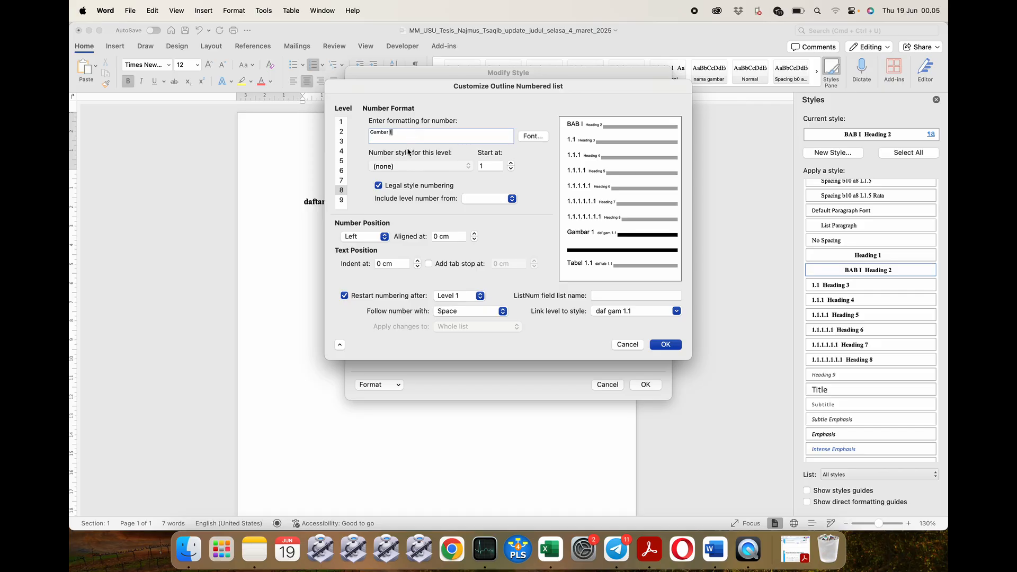
pyautogui.write('.')
pyautogui.click(380, 187)
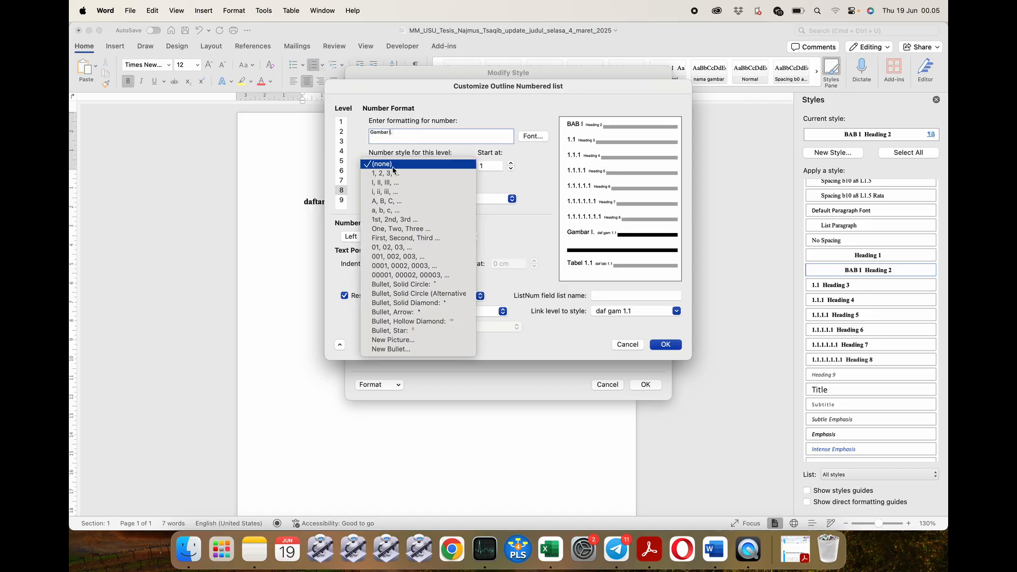
pyautogui.click(394, 168)
pyautogui.click(395, 178)
pyautogui.click(379, 186)
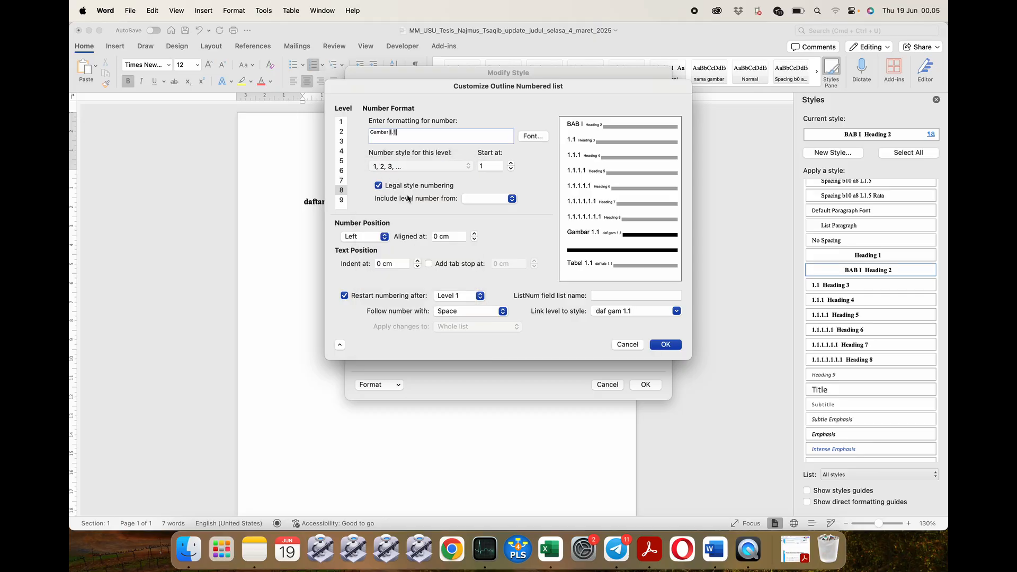
# Replace the entire level 9 number format with the text prefix "tabel"
pyautogui.click(341, 199)
pyautogui.click(398, 138)
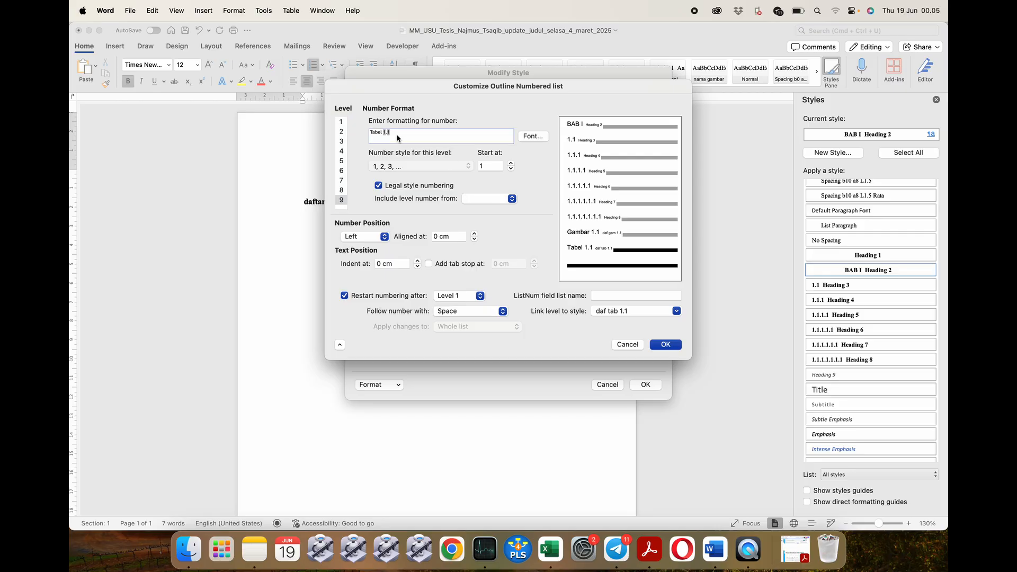
pyautogui.press('BackSpace')
pyautogui.press('BackSpace')
pyautogui.press('BackSpace')
pyautogui.press('BackSpace')
pyautogui.press('BackSpace')
pyautogui.press('BackSpace')
pyautogui.press('BackSpace')
pyautogui.write('tabel')
# Complete level 9 as tabel 1.1 with the level 1 number, a period, 1, 2, 3 style and legal numbering, and accept the list style changes
pyautogui.click(487, 198)
pyautogui.click(480, 200)
pyautogui.click(417, 186)
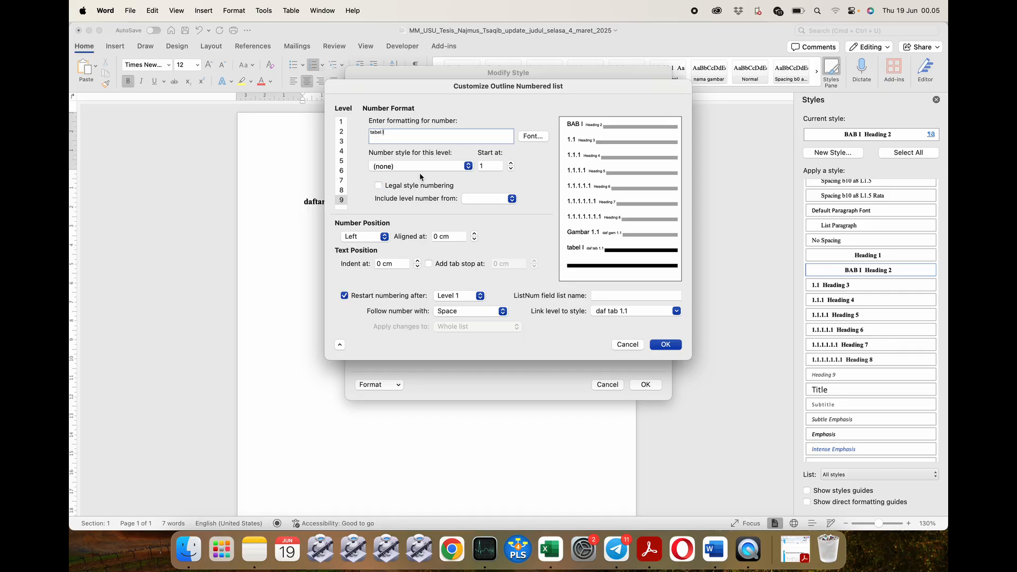
pyautogui.write('.')
pyautogui.click(416, 166)
pyautogui.click(412, 172)
pyautogui.click(417, 185)
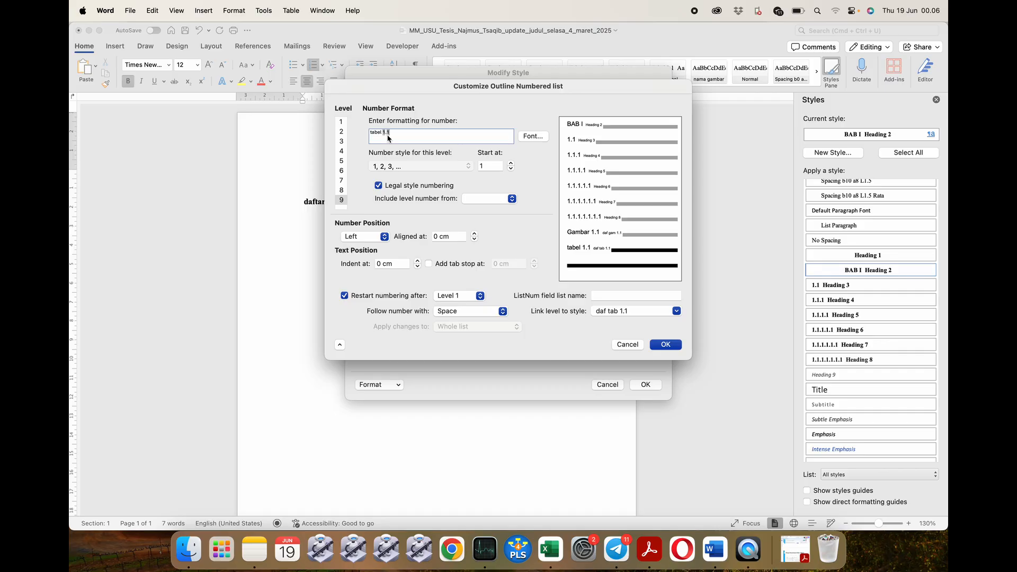
pyautogui.click(679, 344)
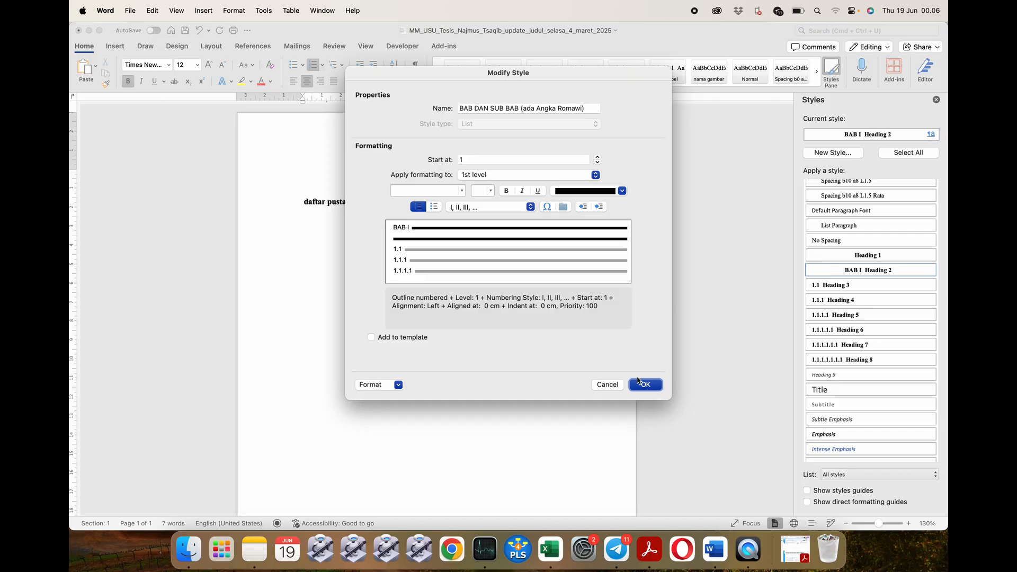
pyautogui.click(643, 384)
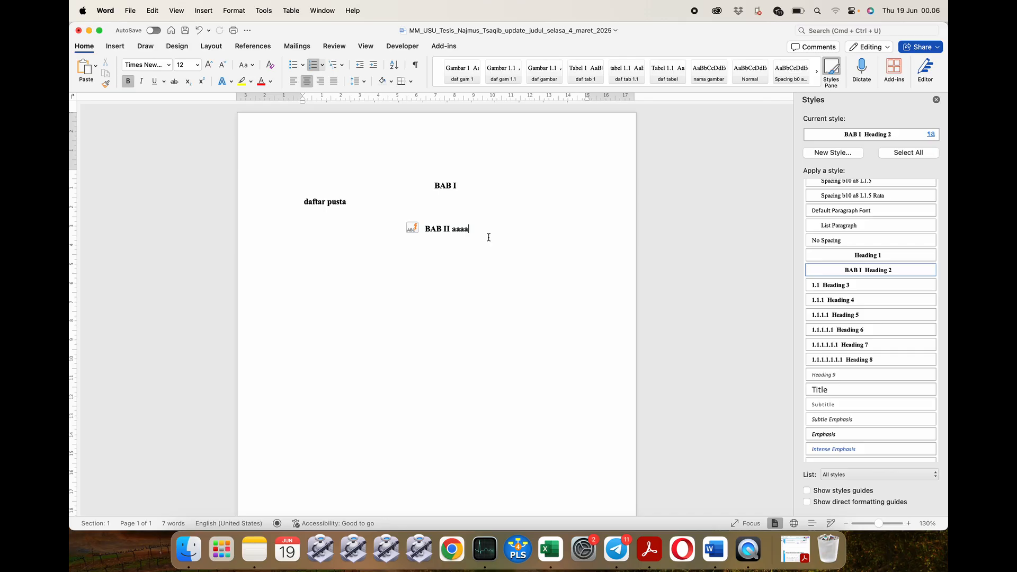
# Close the thesis document and create a new blank document in Word
pyautogui.click(79, 30)
pyautogui.click(510, 333)
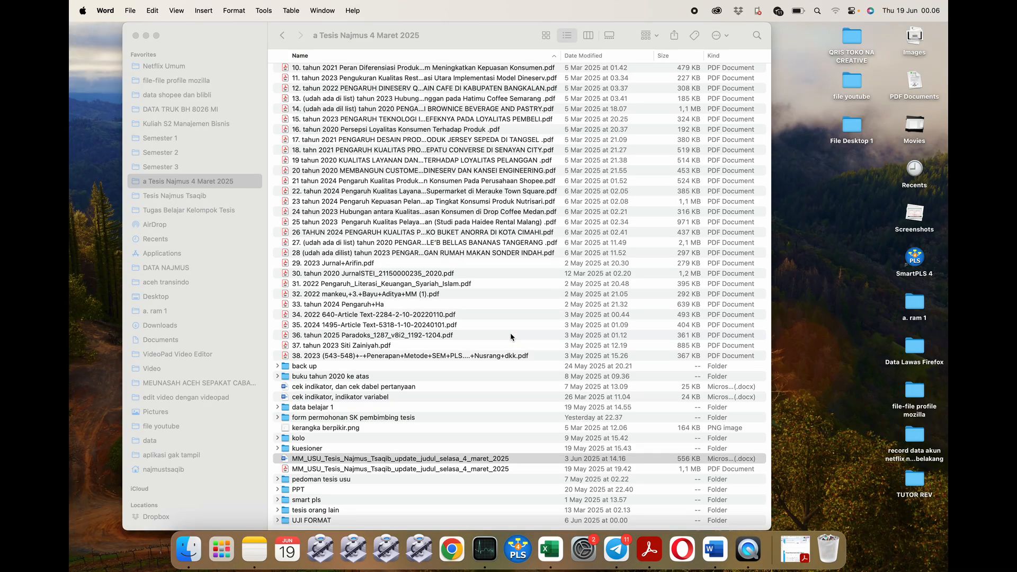
pyautogui.scroll(5, 345, 392)
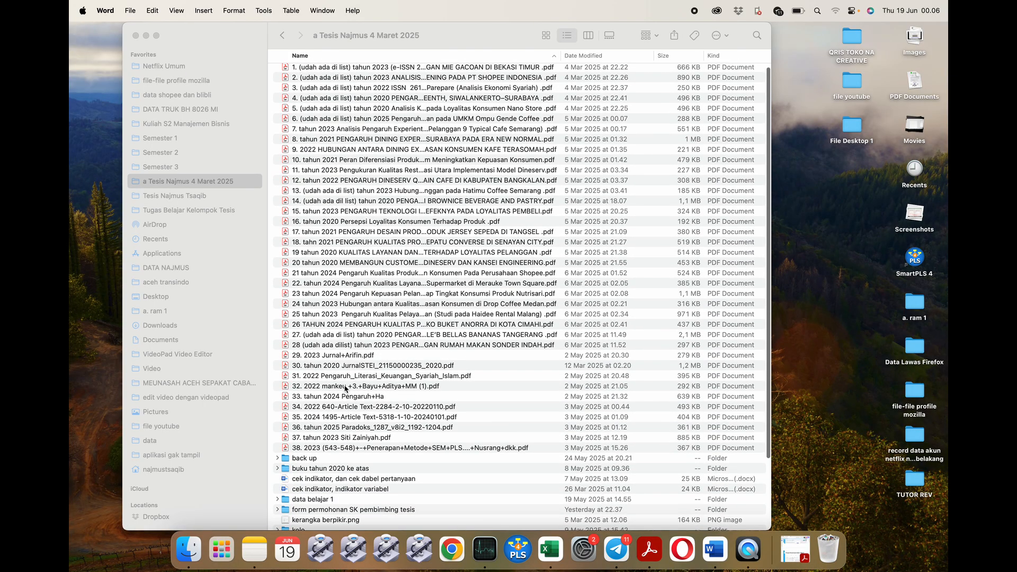
pyautogui.click(221, 549)
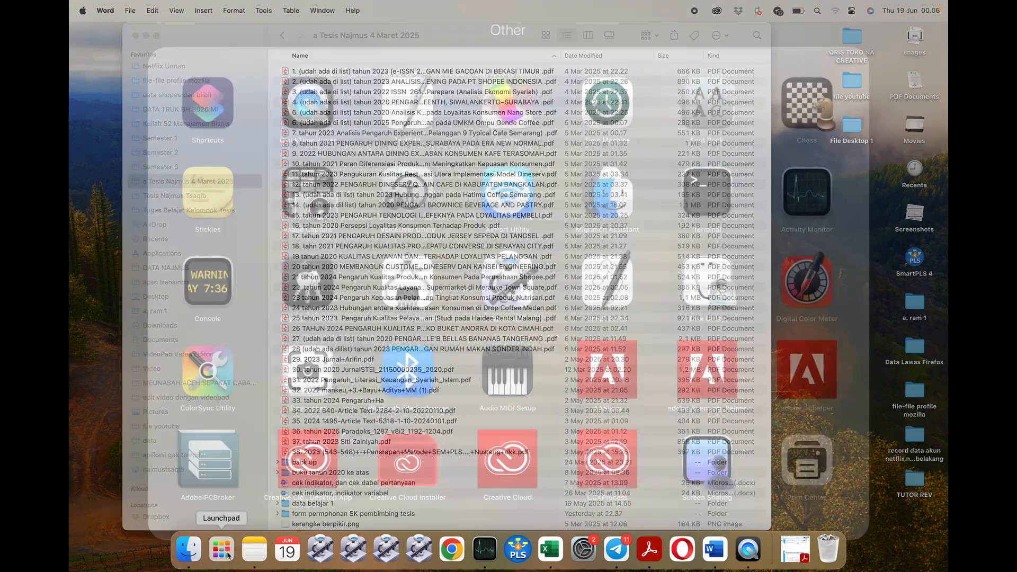
pyautogui.click(880, 300)
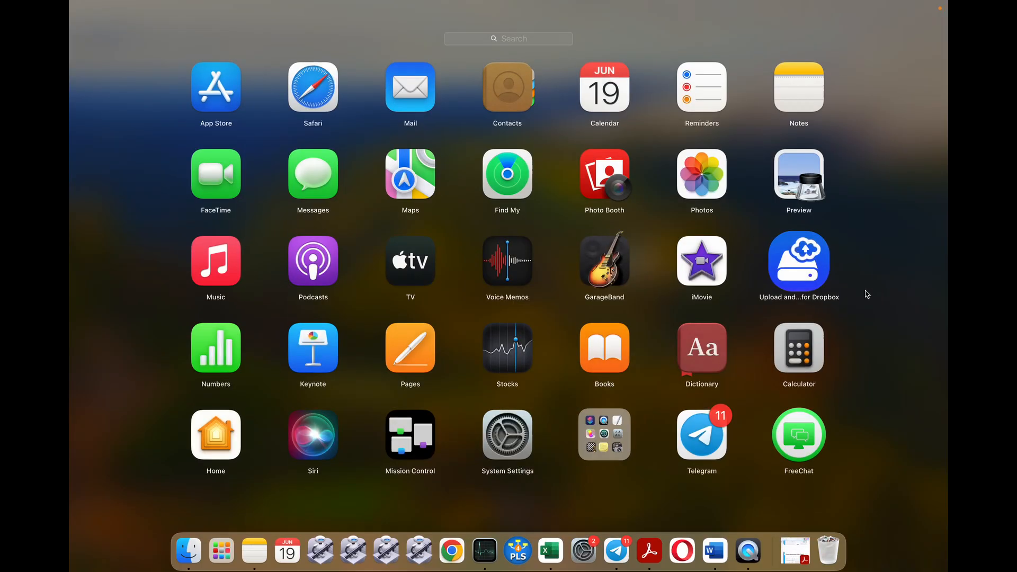
pyautogui.hscroll(5, 682, 214)
pyautogui.click(804, 86)
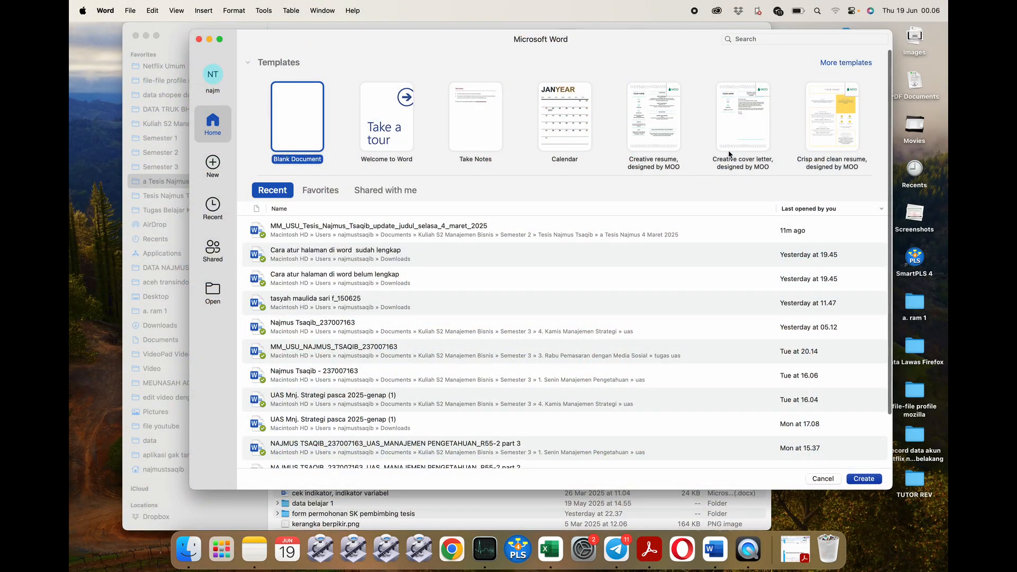
pyautogui.doubleClick(297, 132)
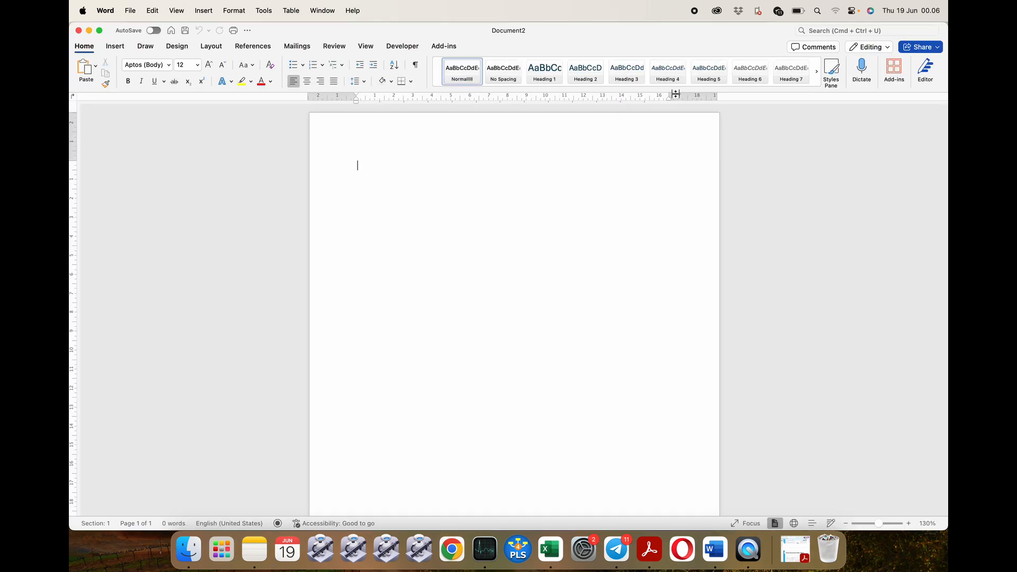
# Display the document's styles list and set it to show all styles
pyautogui.click(831, 68)
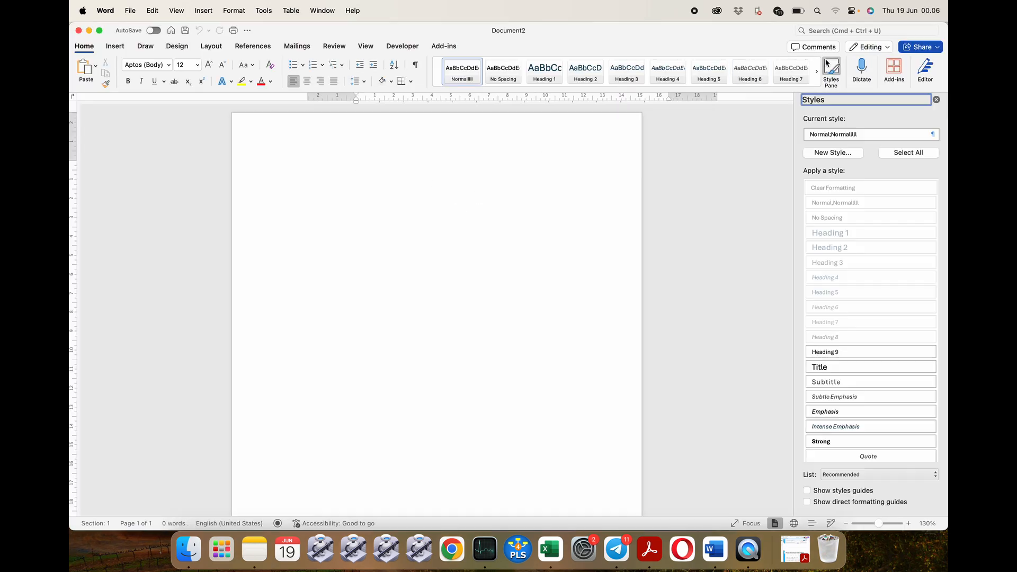
pyautogui.click(840, 474)
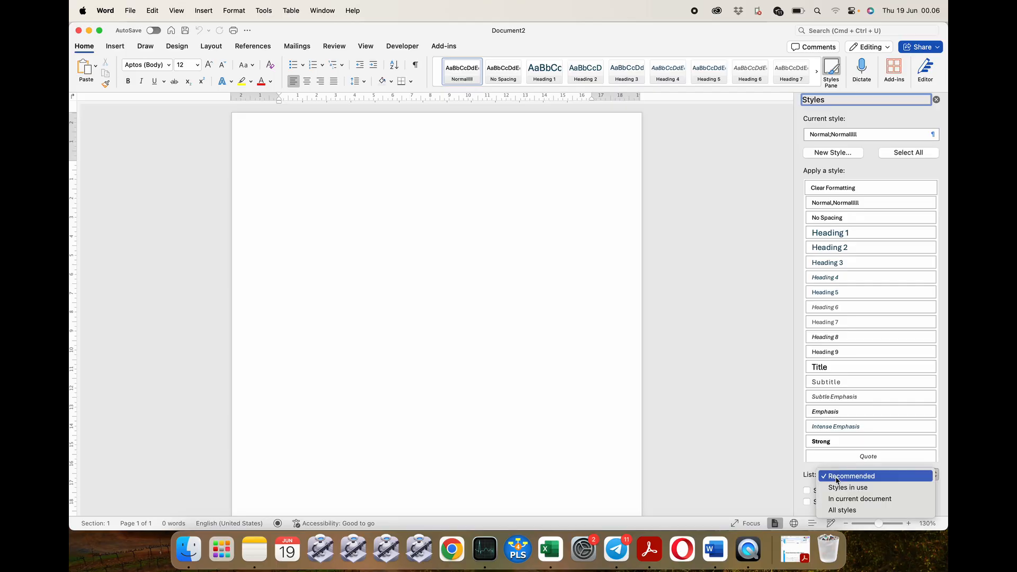
pyautogui.click(842, 510)
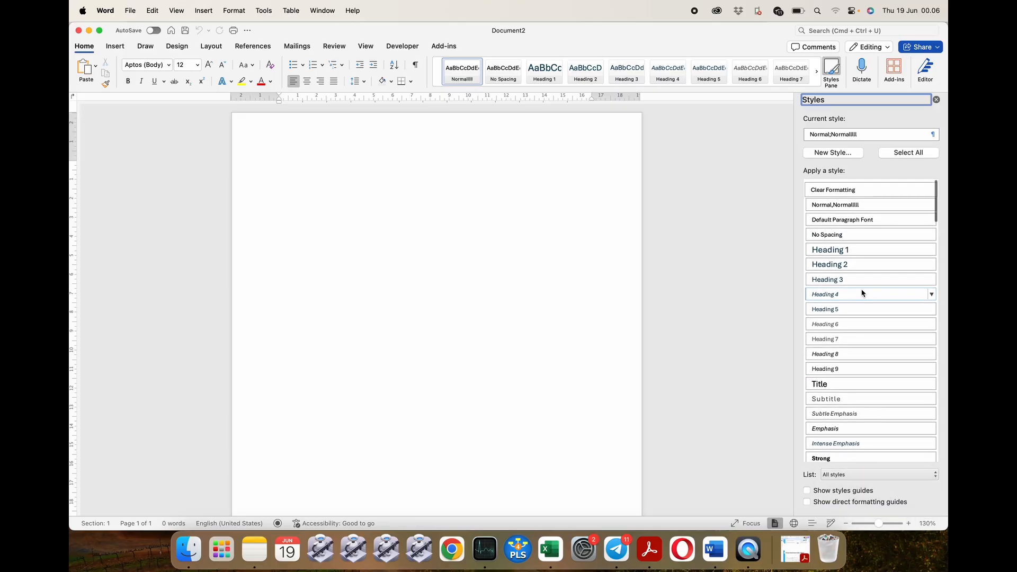
pyautogui.scroll(-1, 862, 292)
pyautogui.scroll(1, 862, 293)
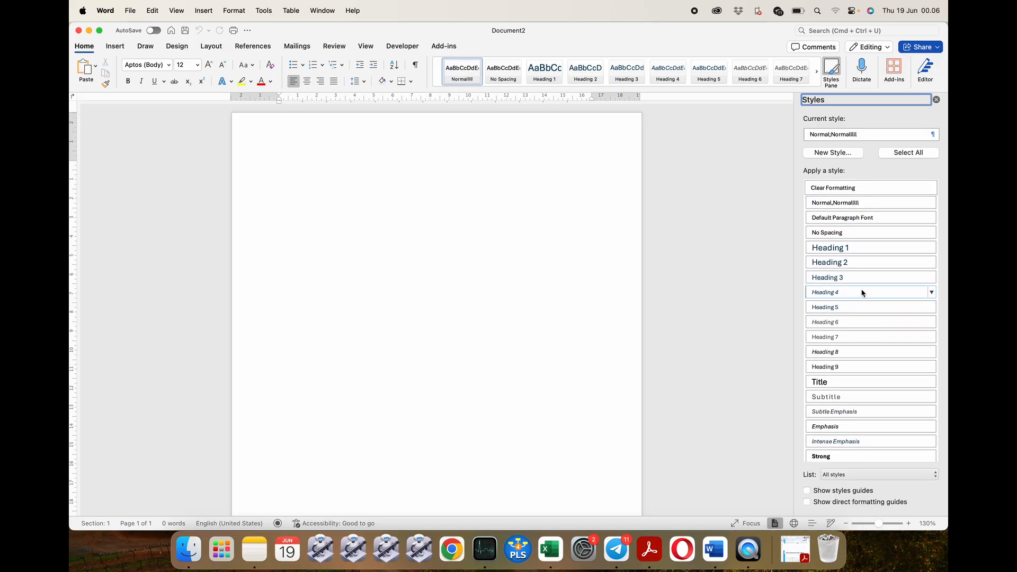
pyautogui.moveTo(862, 293)
# Define a new multilevel list style named "contoh style 1"
pyautogui.click(342, 66)
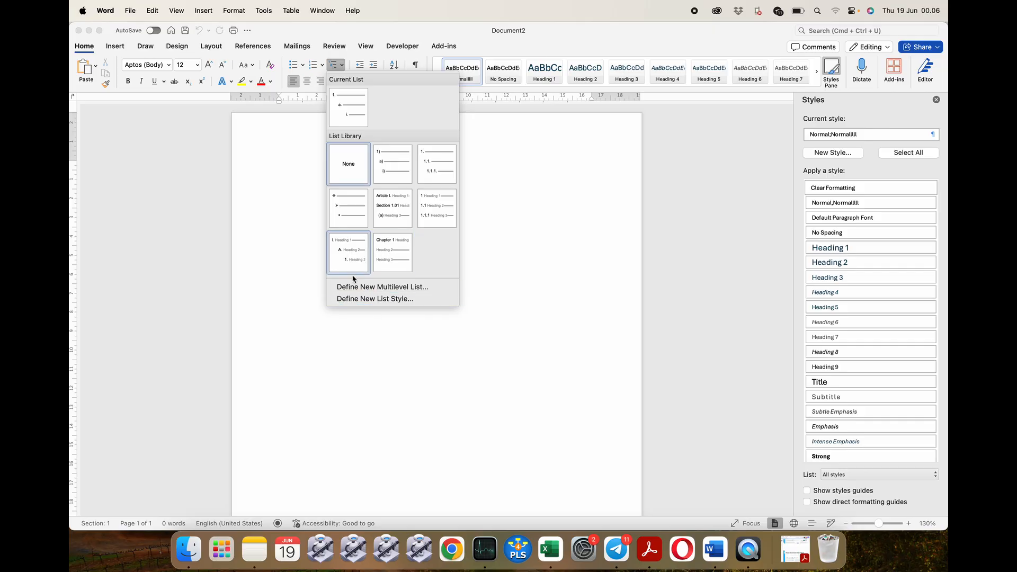
pyautogui.click(358, 300)
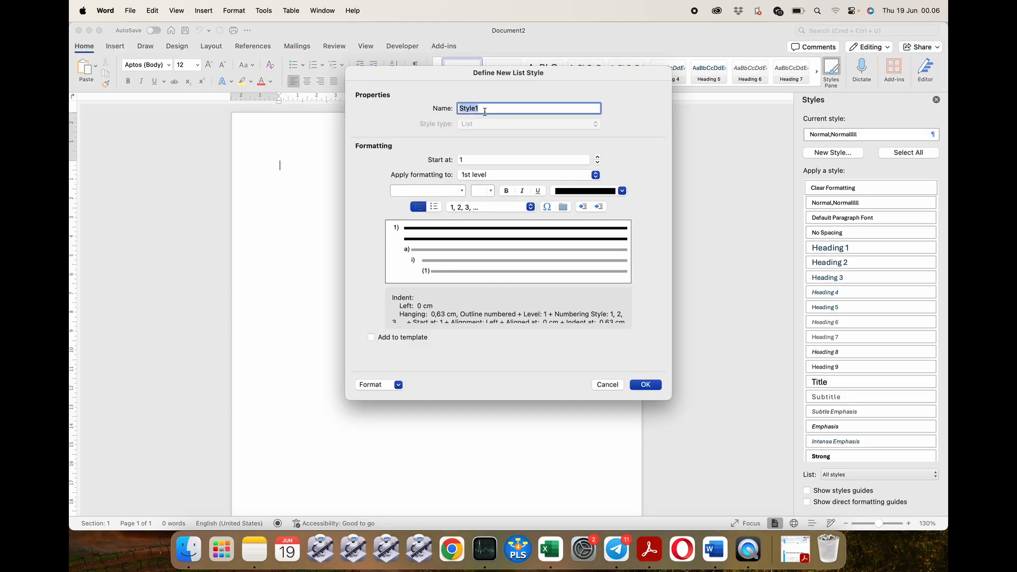
pyautogui.write('contoh style 1')
pyautogui.click(641, 385)
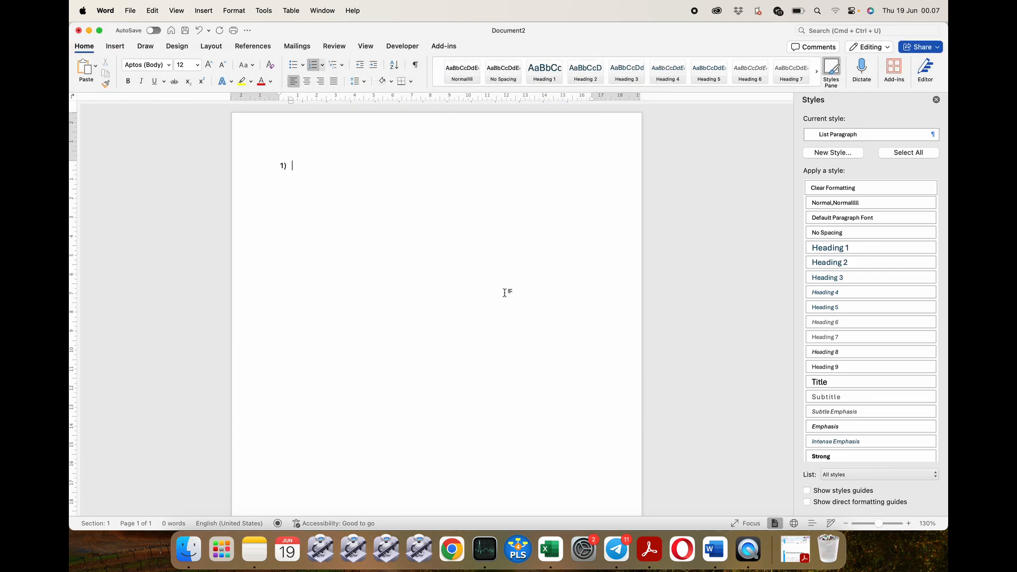
# Open the contoh style 1 list style for modification and bring up its outline numbering customization
pyautogui.click(342, 65)
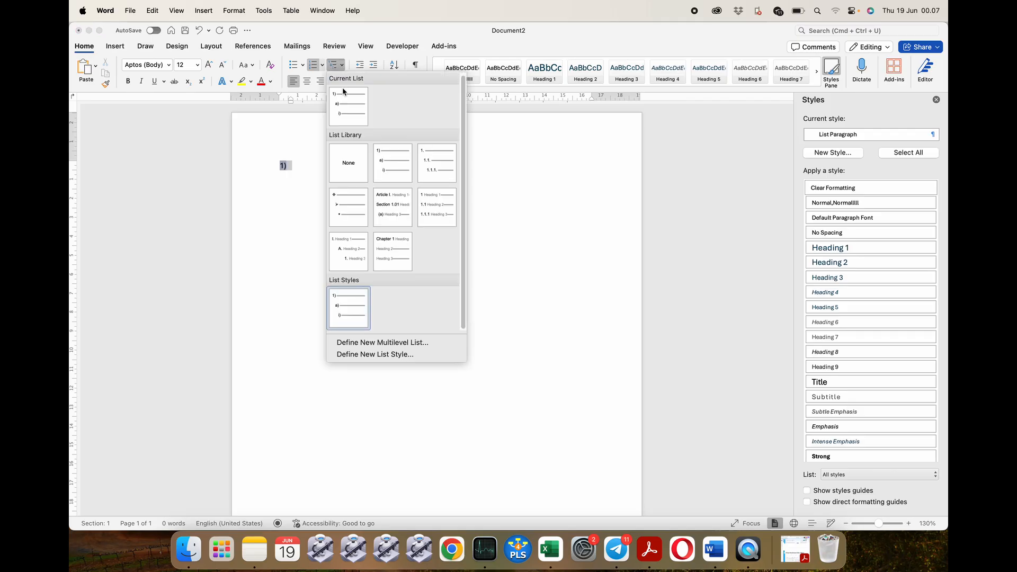
pyautogui.rightClick(340, 307)
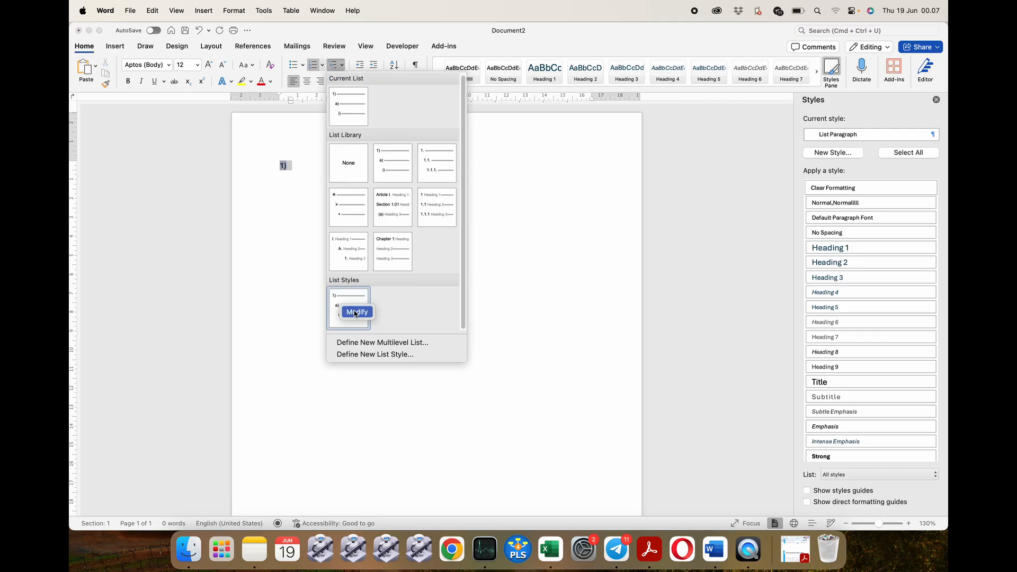
pyautogui.click(355, 312)
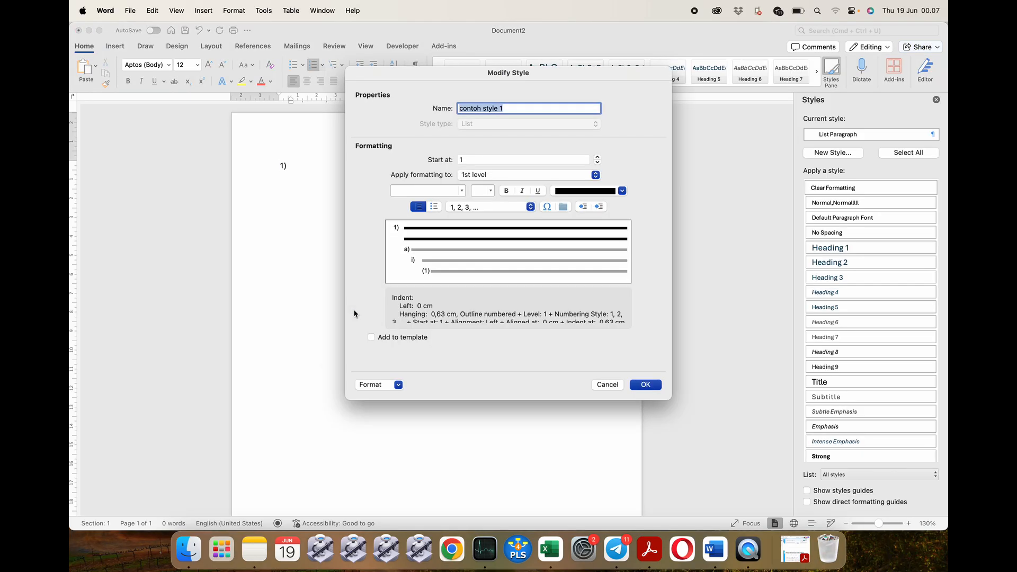
pyautogui.click(514, 108)
pyautogui.click(397, 385)
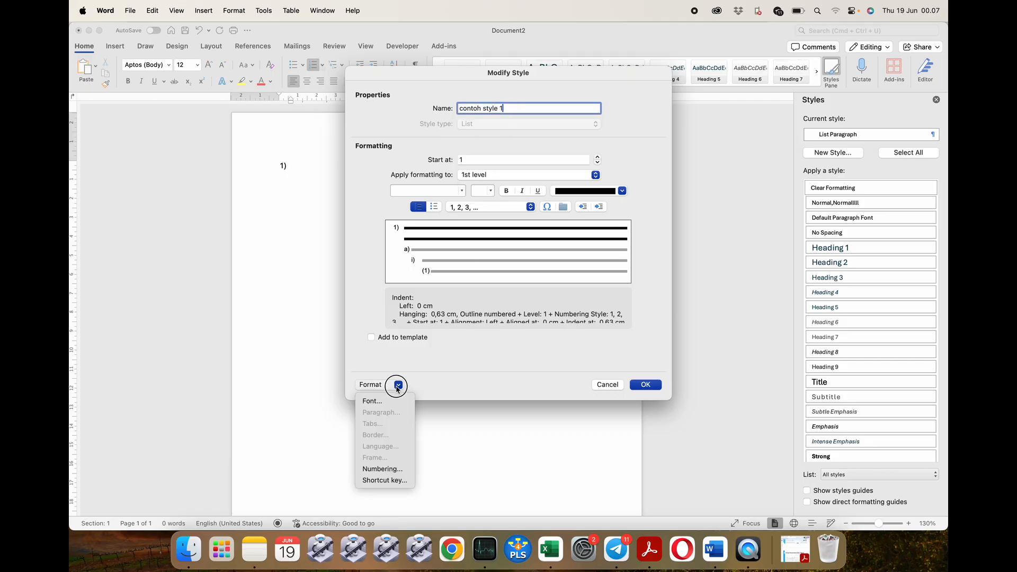
pyautogui.click(382, 468)
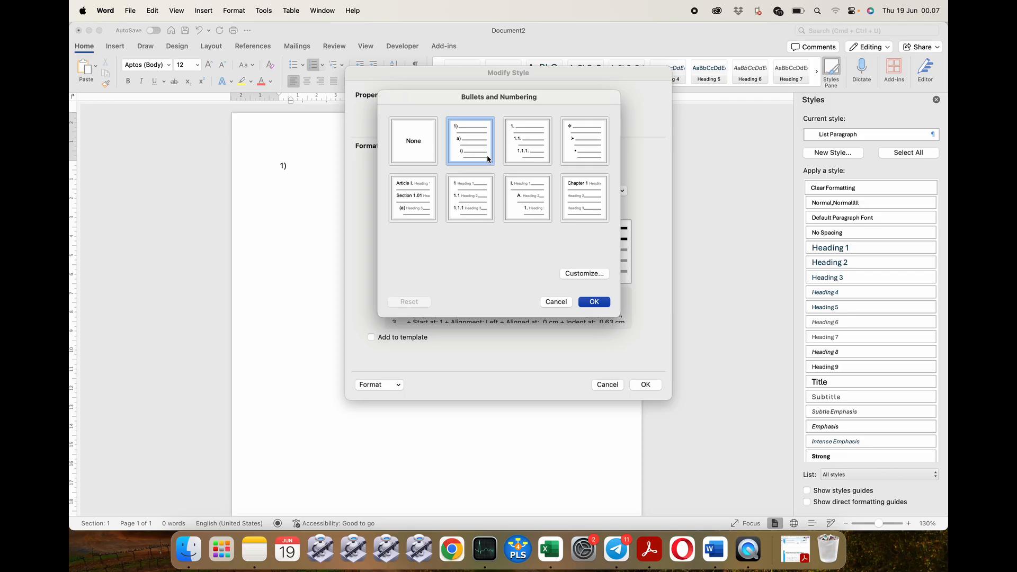
pyautogui.click(578, 271)
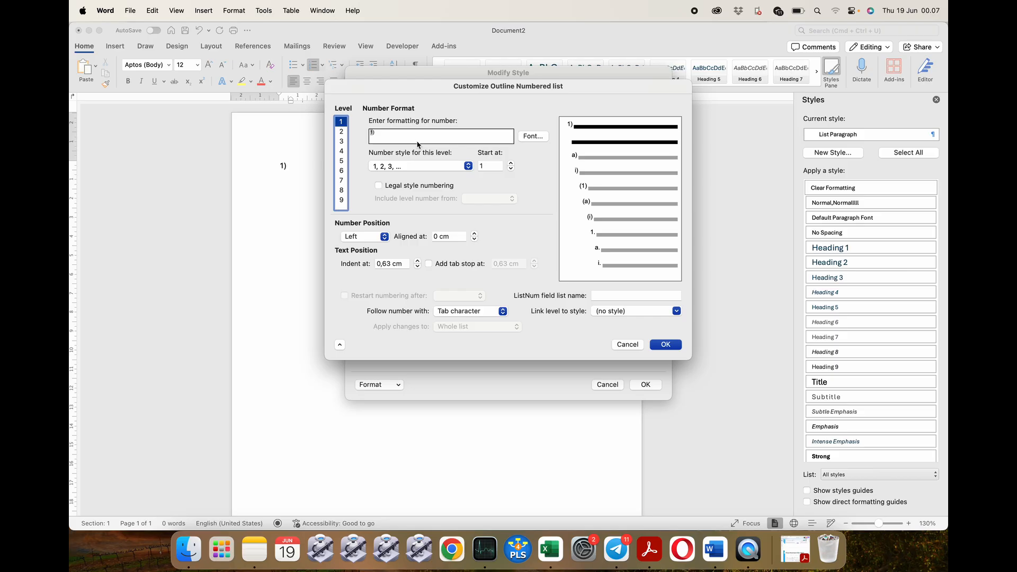
# Clear the entire number format of level 1 in contoh style 1
pyautogui.click(398, 136)
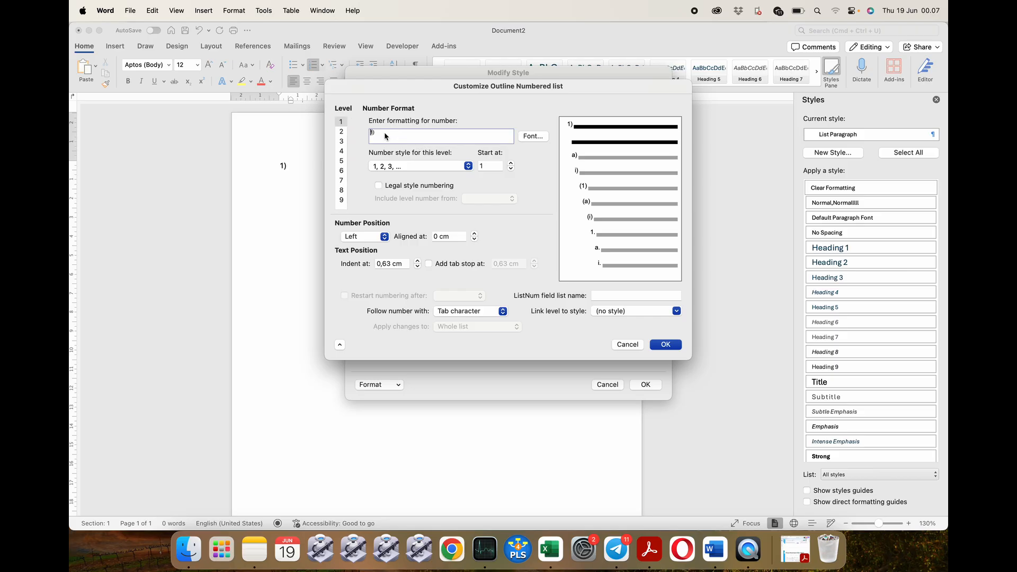
pyautogui.press('BackSpace')
pyautogui.press('BackSpace')
# Replace the level 8 number format of contoh style 1 with the text "gambar"
pyautogui.click(341, 132)
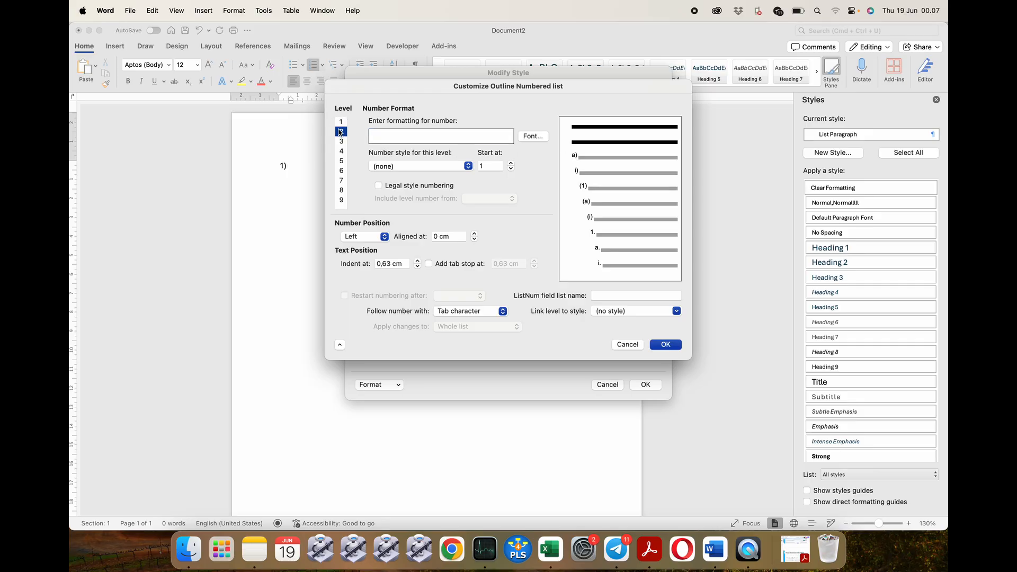
pyautogui.click(404, 142)
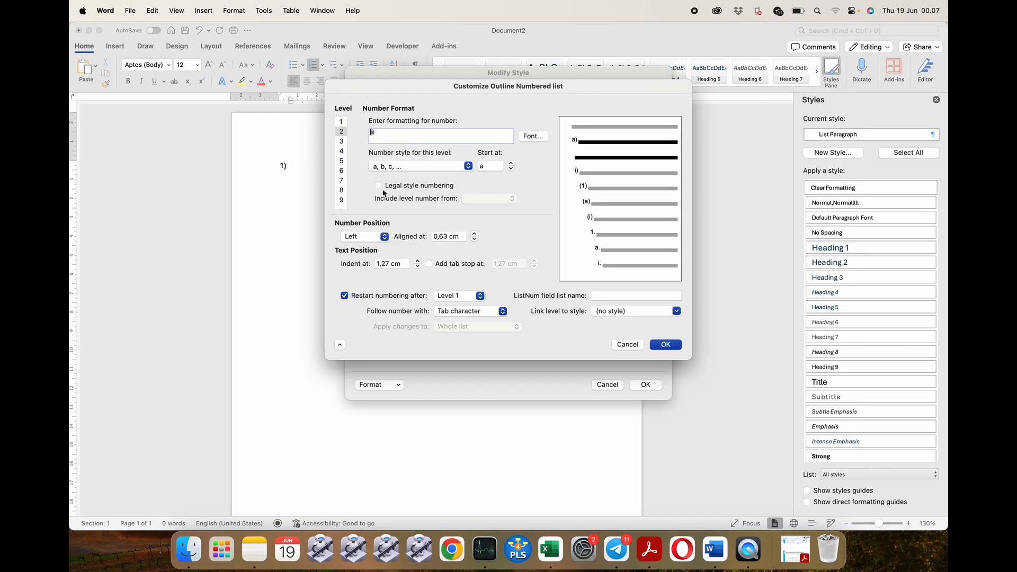
pyautogui.click(342, 190)
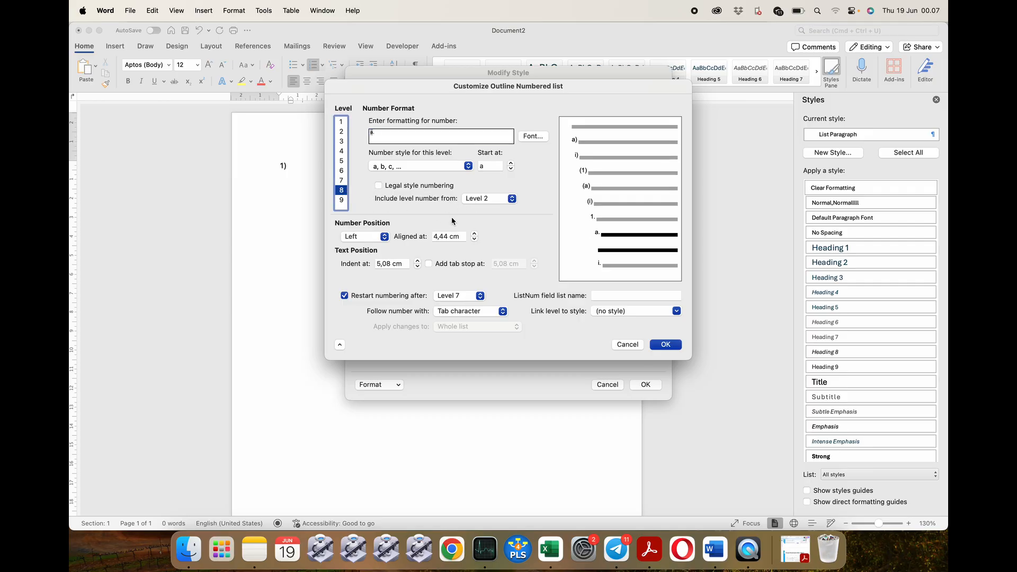
pyautogui.click(405, 139)
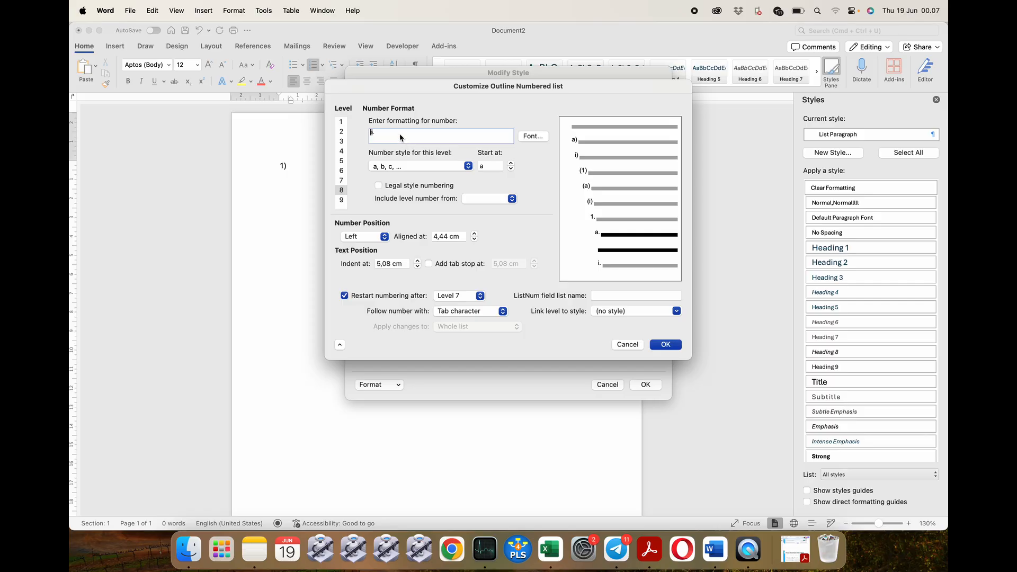
pyautogui.press('BackSpace')
pyautogui.press('BackSpace')
pyautogui.write('gambar')
# Check which level numbers can be included in the level 8 number format
pyautogui.click(481, 200)
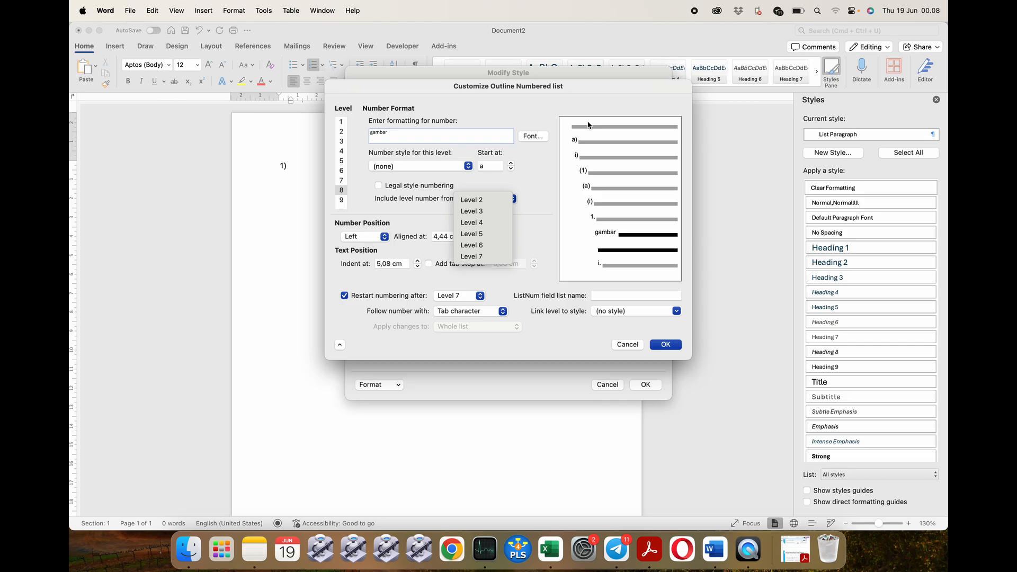
pyautogui.click(538, 171)
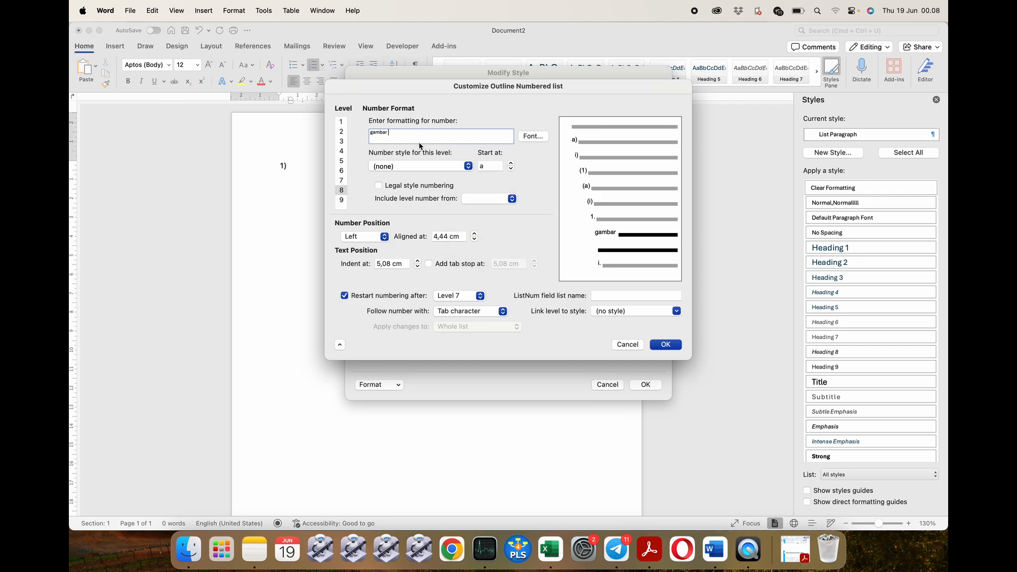
pyautogui.click(475, 199)
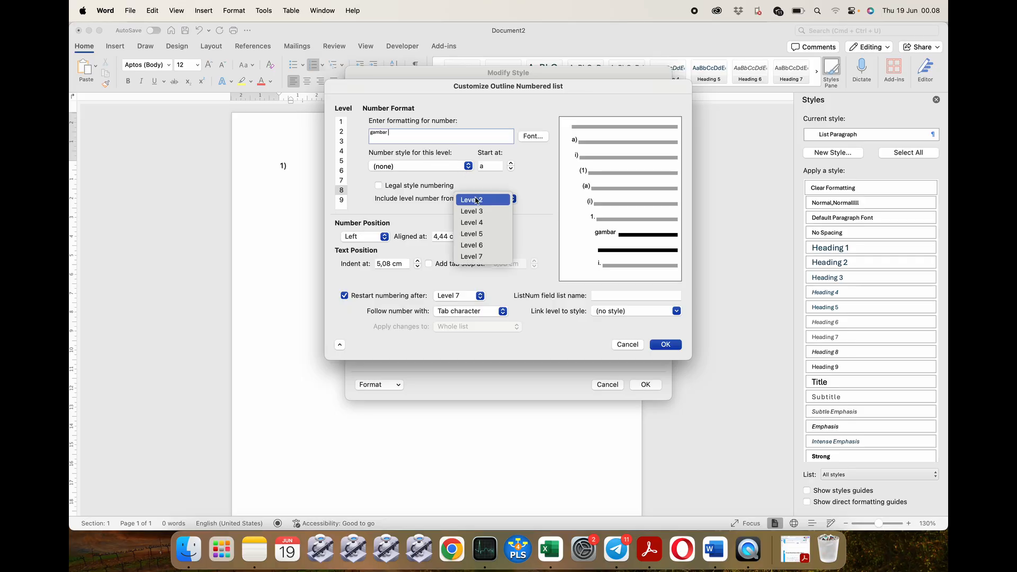
pyautogui.click(480, 201)
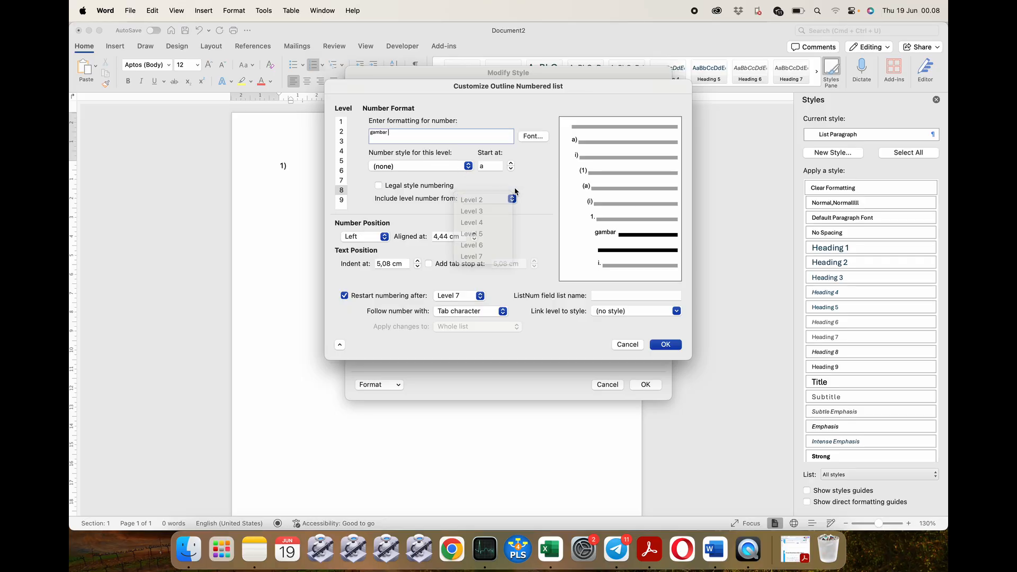
# Set the level 1 number style to "1, 2, 3, ..."
pyautogui.click(347, 122)
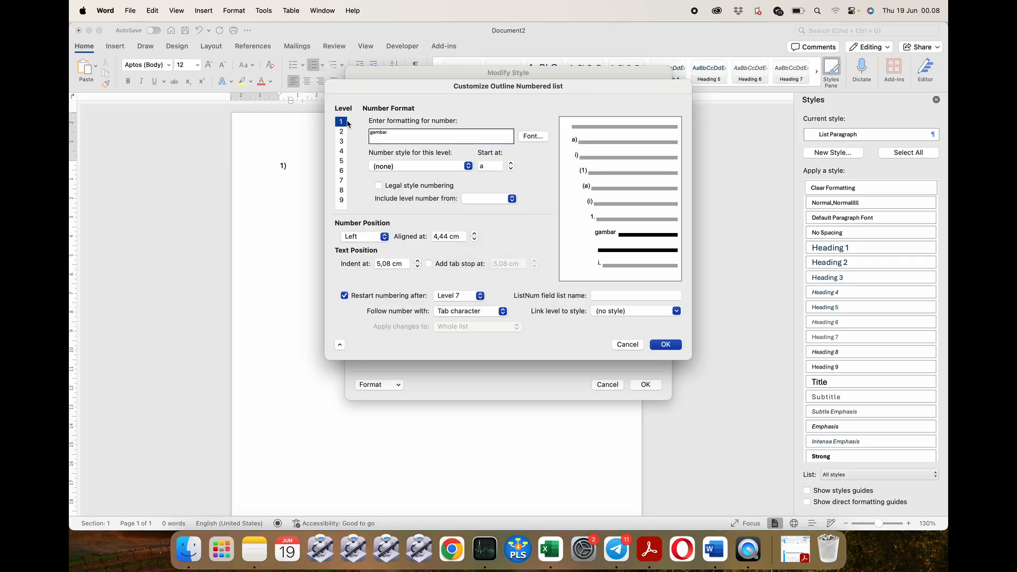
pyautogui.click(390, 134)
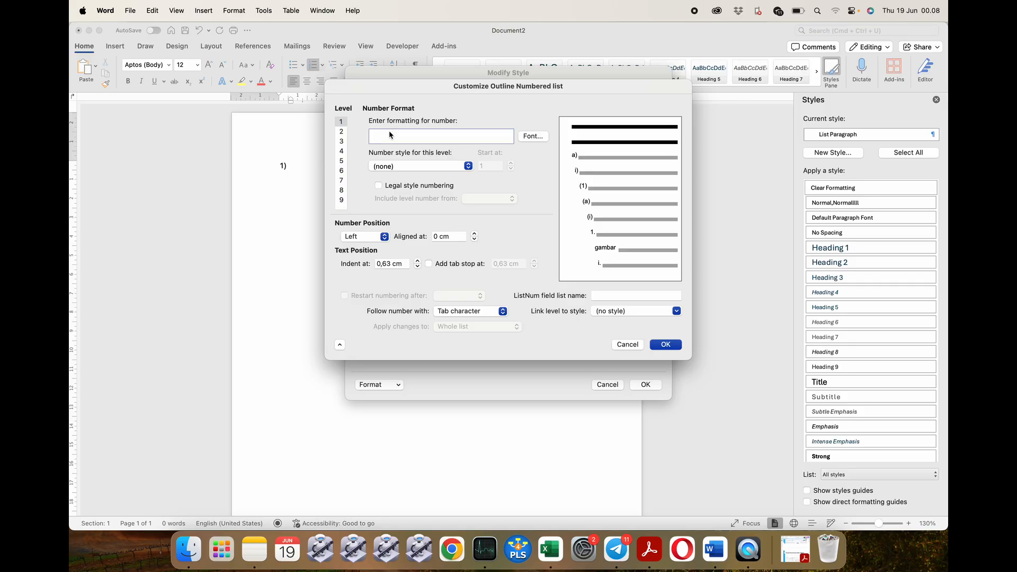
pyautogui.click(400, 168)
pyautogui.click(395, 176)
# Clear the entire number format of level 9
pyautogui.click(341, 131)
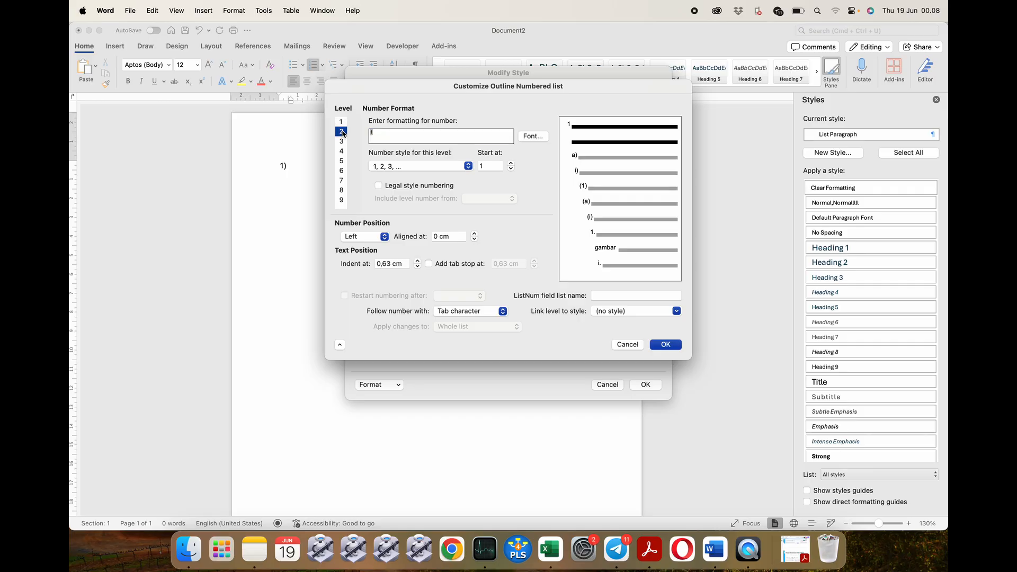
pyautogui.click(344, 202)
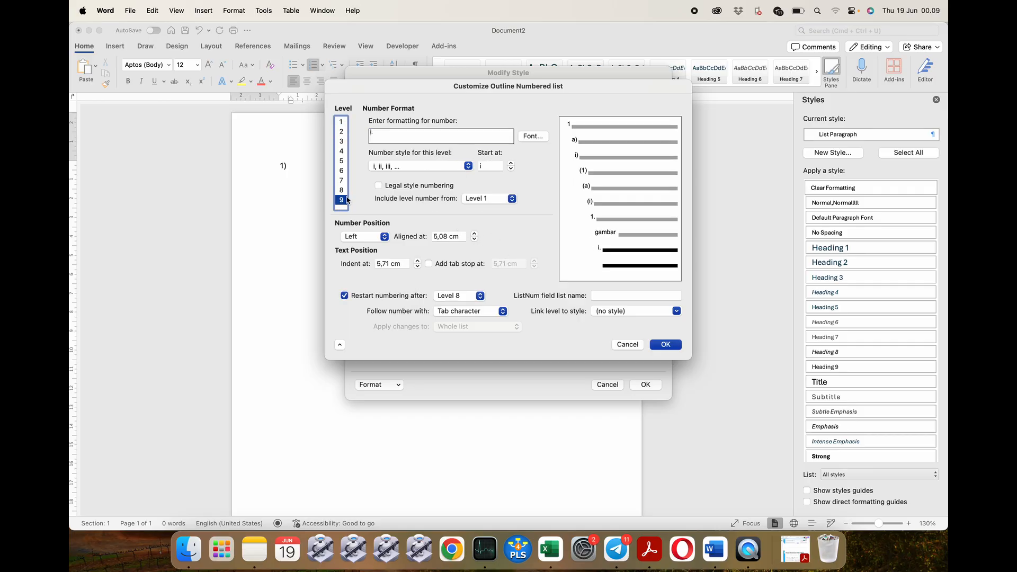
pyautogui.click(386, 139)
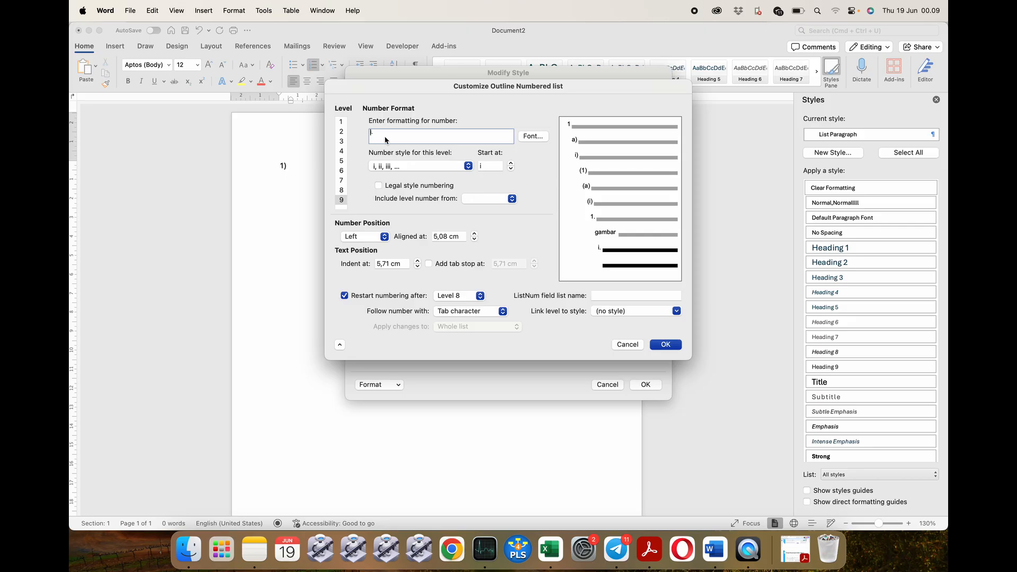
pyautogui.press('BackSpace')
pyautogui.press('BackSpace')
pyautogui.write('Gam')
pyautogui.press('BackSpace')
pyautogui.press('BackSpace')
pyautogui.press('BackSpace')
# Include the level 1 number followed by a period after "gambar" in the level 8 format
pyautogui.click(341, 190)
pyautogui.click(398, 136)
pyautogui.write('r')
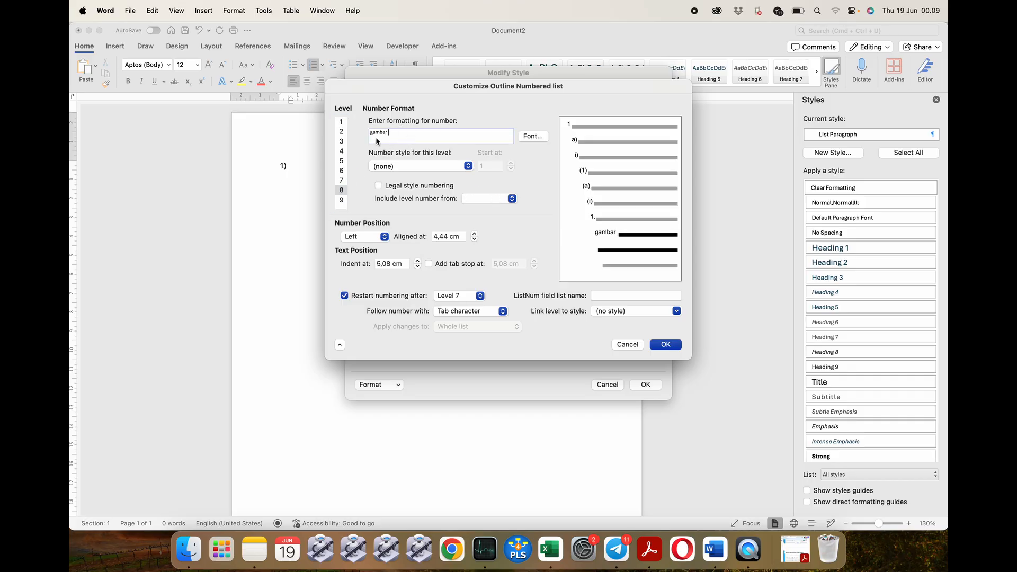
pyautogui.click(489, 200)
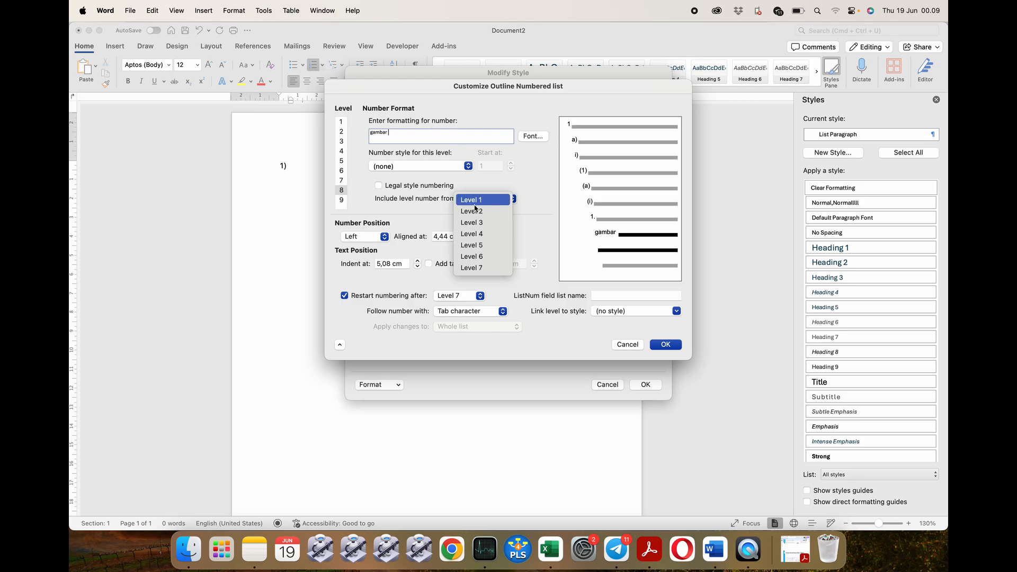
pyautogui.click(475, 204)
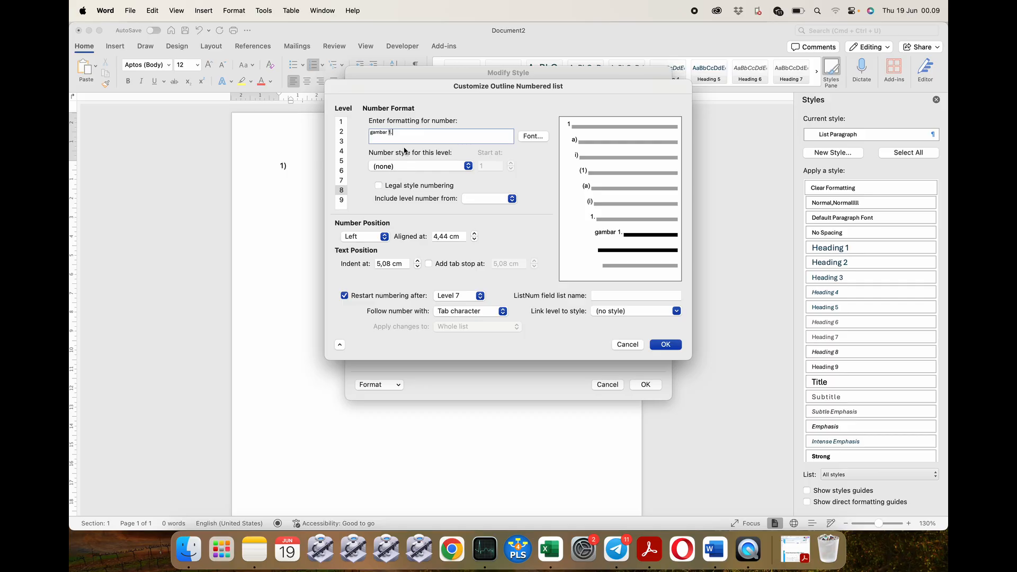
pyautogui.click(405, 166)
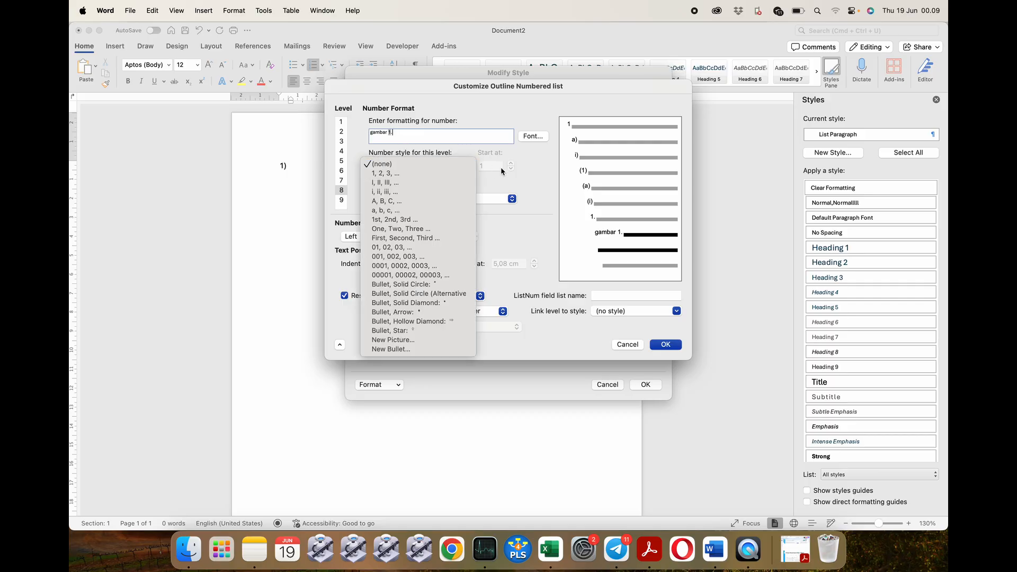
pyautogui.click(402, 165)
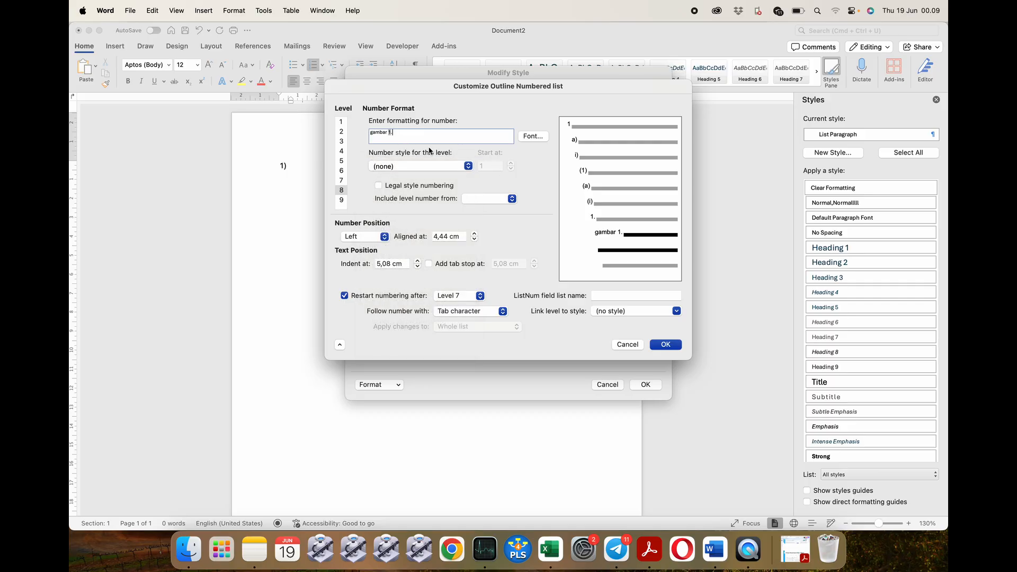
# Change the level 1 number style to "A, B, C, ..."
pyautogui.click(341, 122)
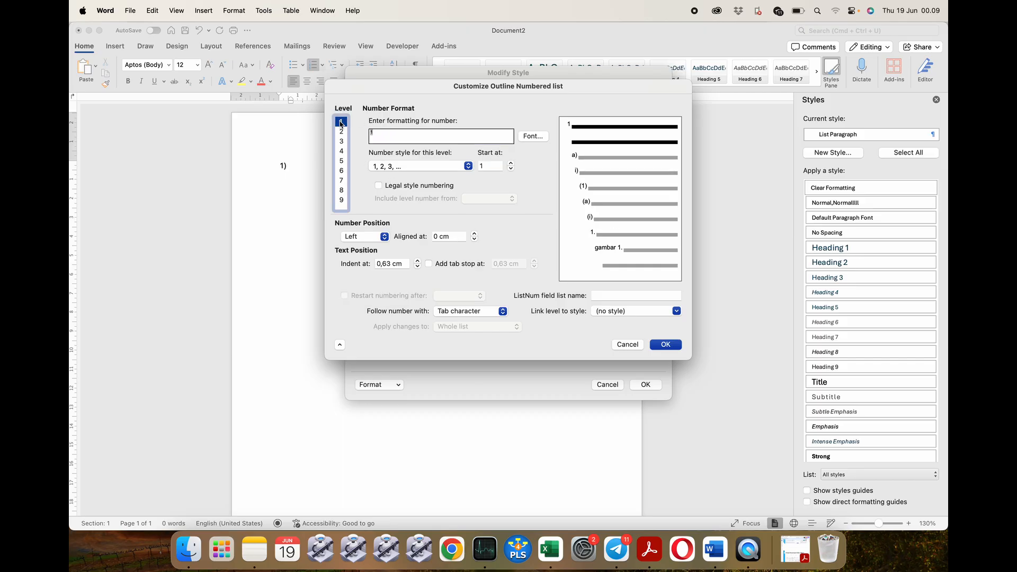
pyautogui.click(453, 167)
pyautogui.click(430, 194)
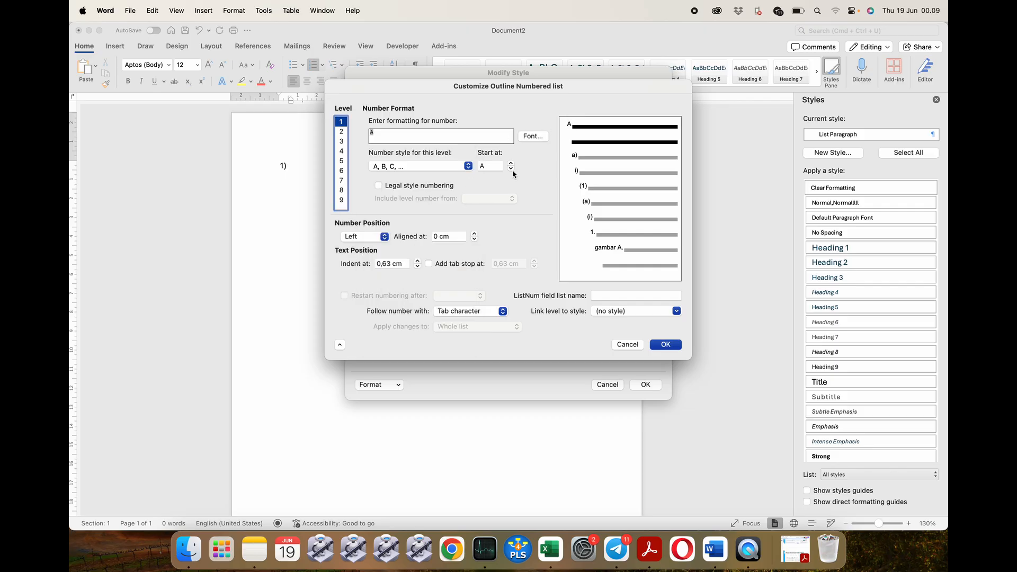
# Add level 8's own number in the style "1, 2, 3, ..." after the level 1 number and enable legal style numbering
pyautogui.click(341, 191)
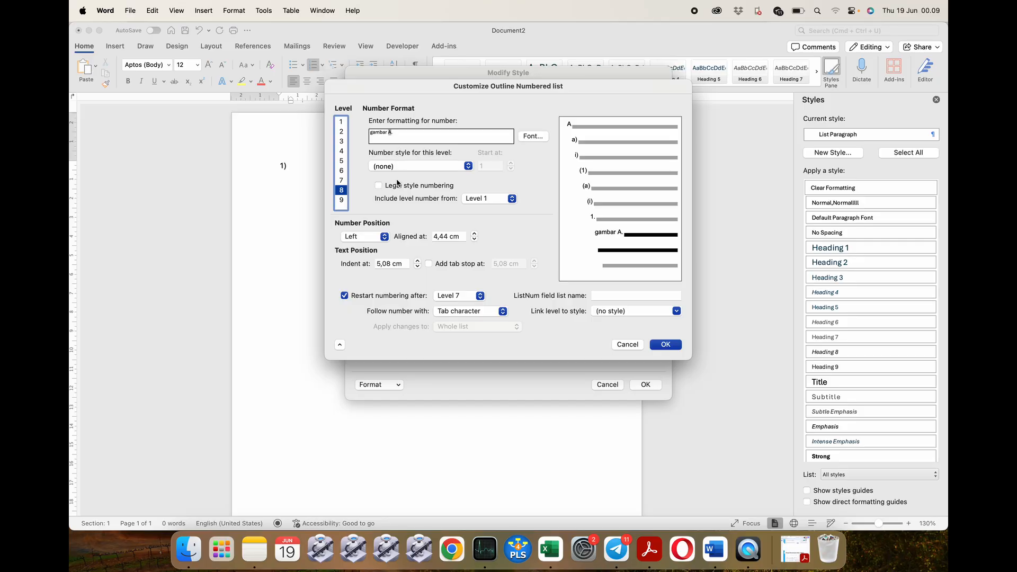
pyautogui.click(406, 138)
pyautogui.click(401, 184)
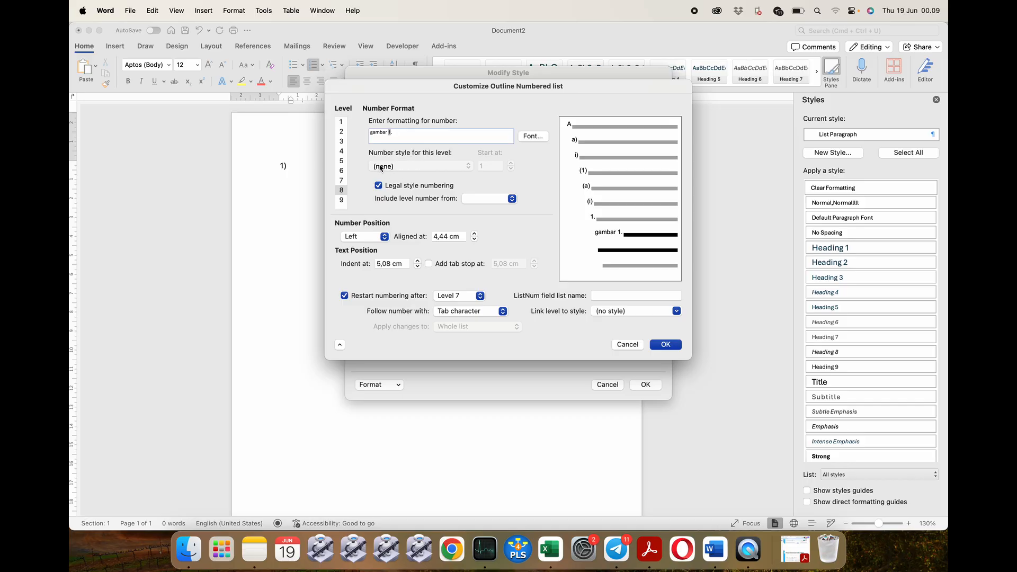
pyautogui.click(378, 185)
pyautogui.click(393, 169)
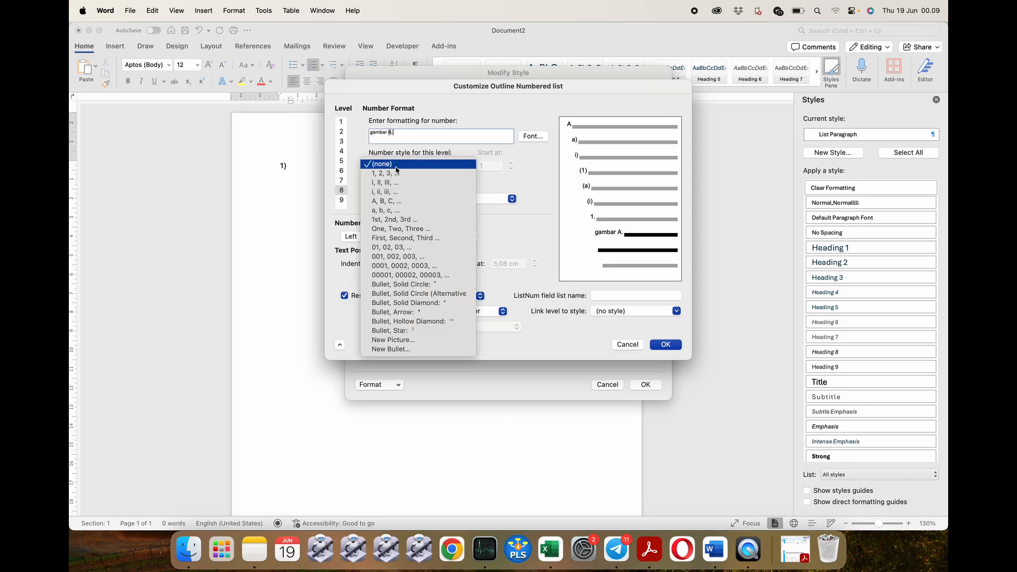
pyautogui.click(396, 175)
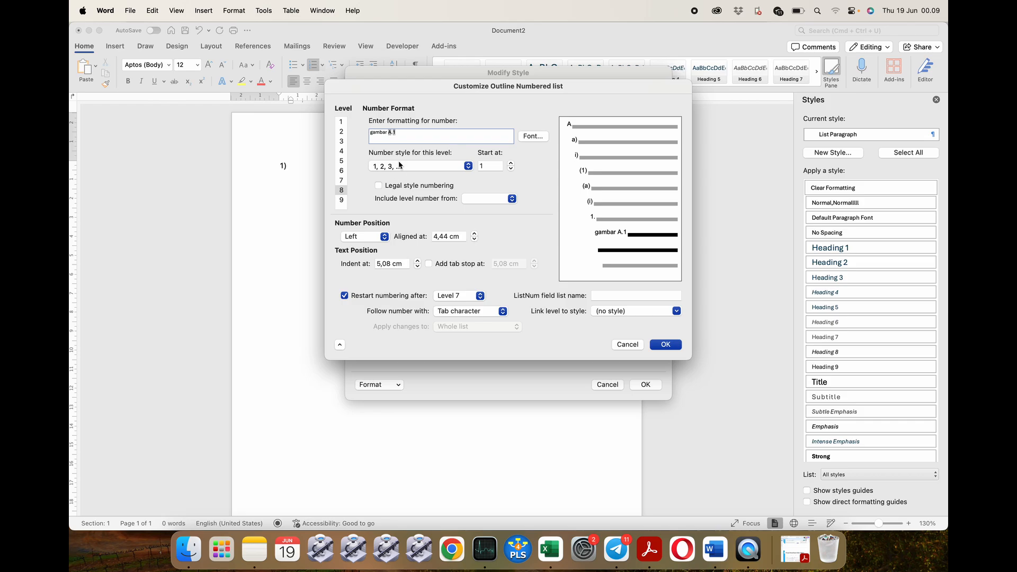
pyautogui.click(399, 187)
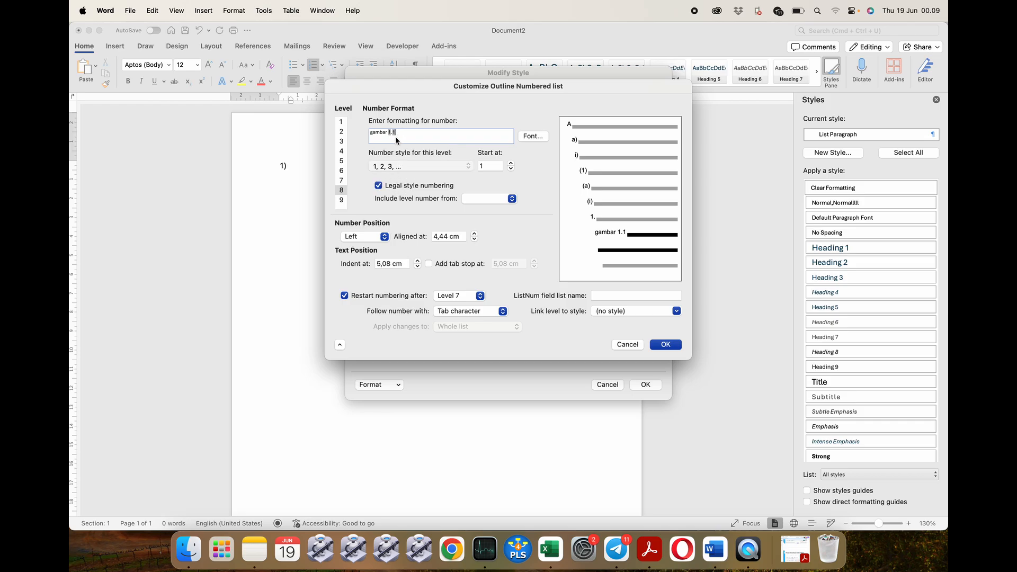
# Build the level 9 format from "Tabel", the level 1 number and ".1" with legal style numbering, and save the list style
pyautogui.click(341, 201)
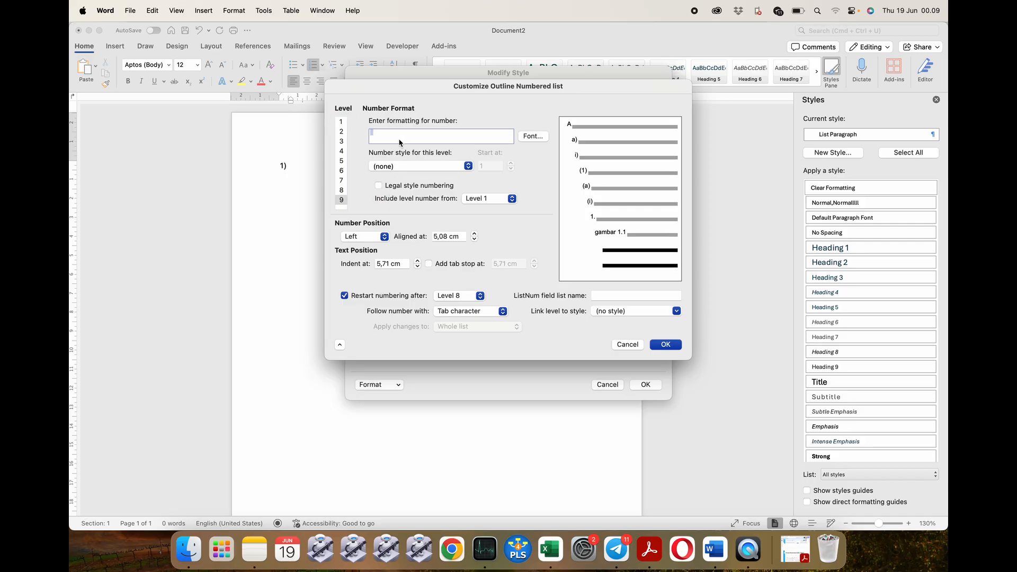
pyautogui.write('Tabel')
pyautogui.click(476, 198)
pyautogui.click(477, 199)
pyautogui.write('1')
pyautogui.click(394, 187)
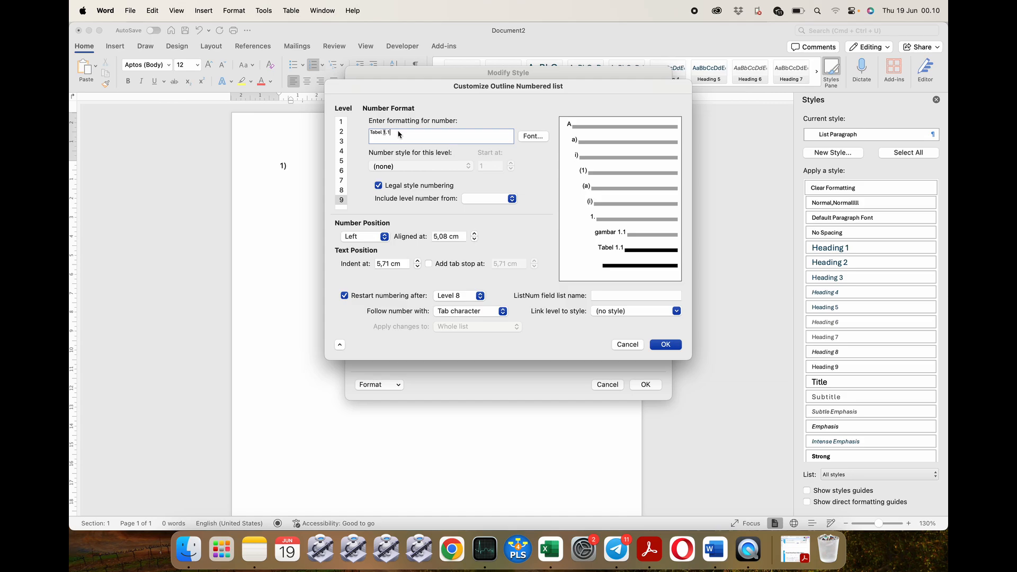
pyautogui.click(378, 186)
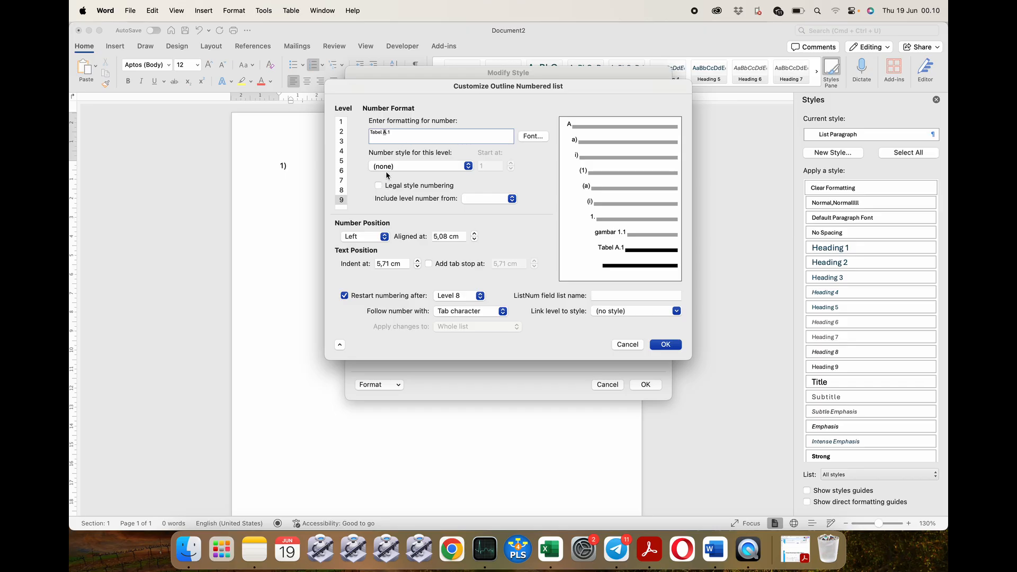
pyautogui.click(378, 185)
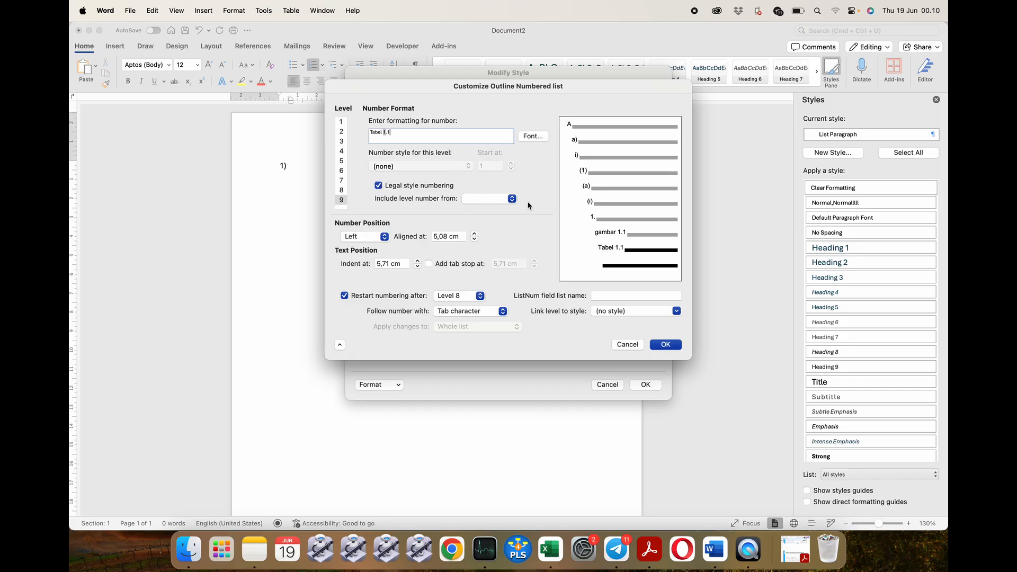
pyautogui.click(666, 344)
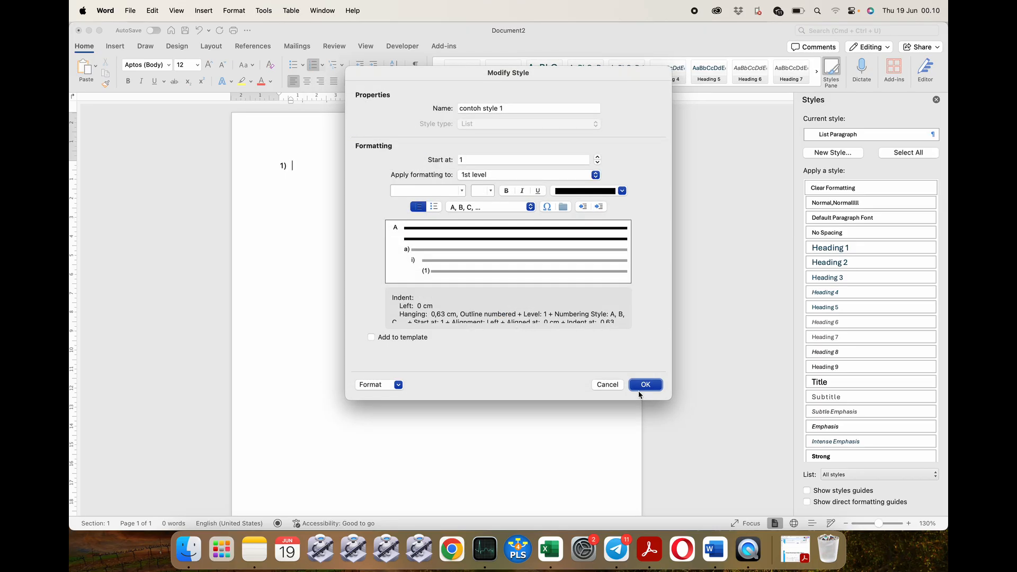
pyautogui.click(640, 386)
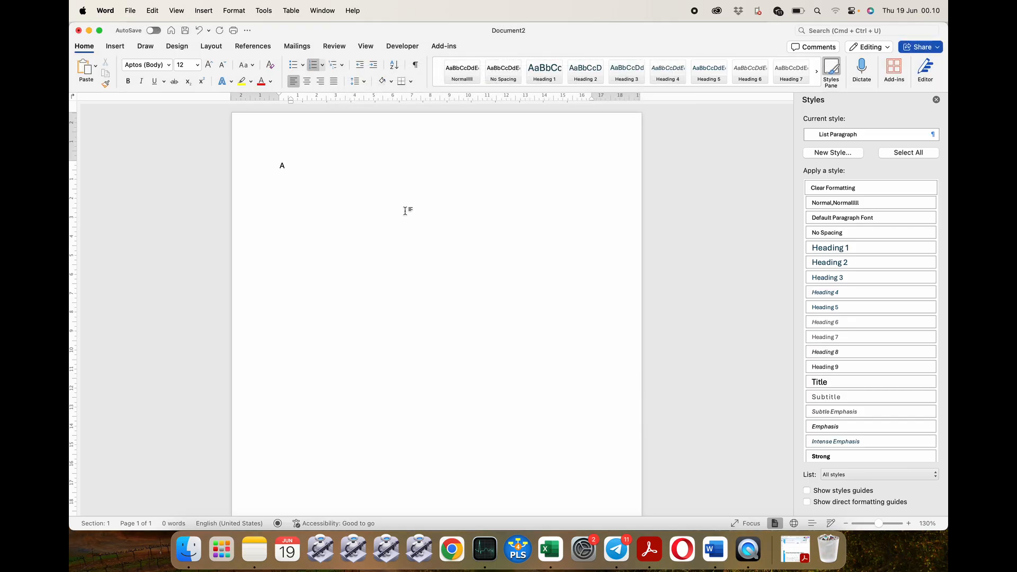
# Enter "dddd" as the first list item and add five empty numbered items below it
pyautogui.write('dddd')
pyautogui.press('Return')
pyautogui.press('Return')
pyautogui.press('Return')
pyautogui.press('Return')
pyautogui.press('Return')
pyautogui.press('Up')
pyautogui.press('Up')
pyautogui.press('Up')
pyautogui.press('Up')
# Reopen the outline numbering customization of the contoh style 1 list style
pyautogui.click(341, 66)
pyautogui.rightClick(353, 307)
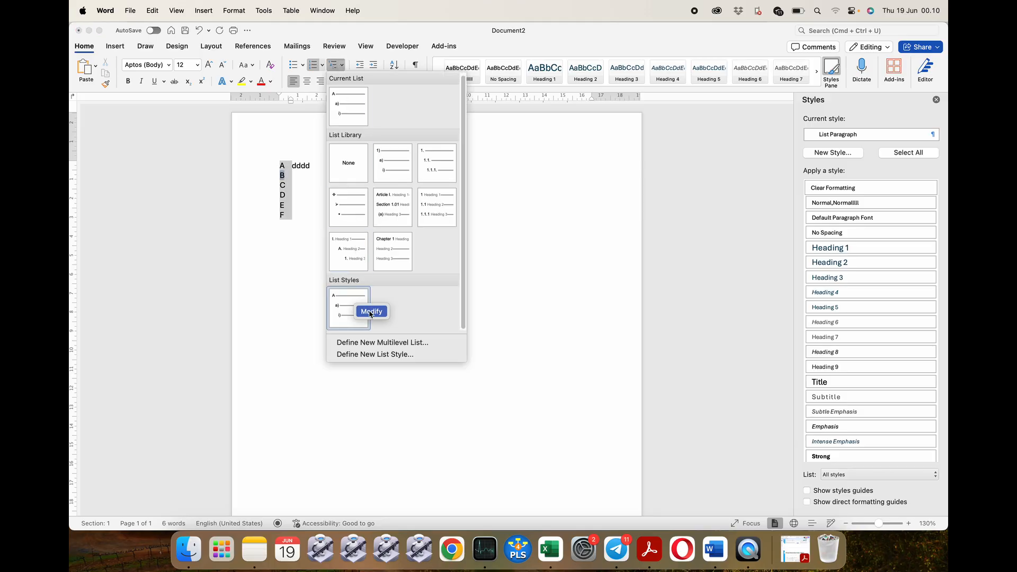
pyautogui.click(370, 312)
pyautogui.click(398, 385)
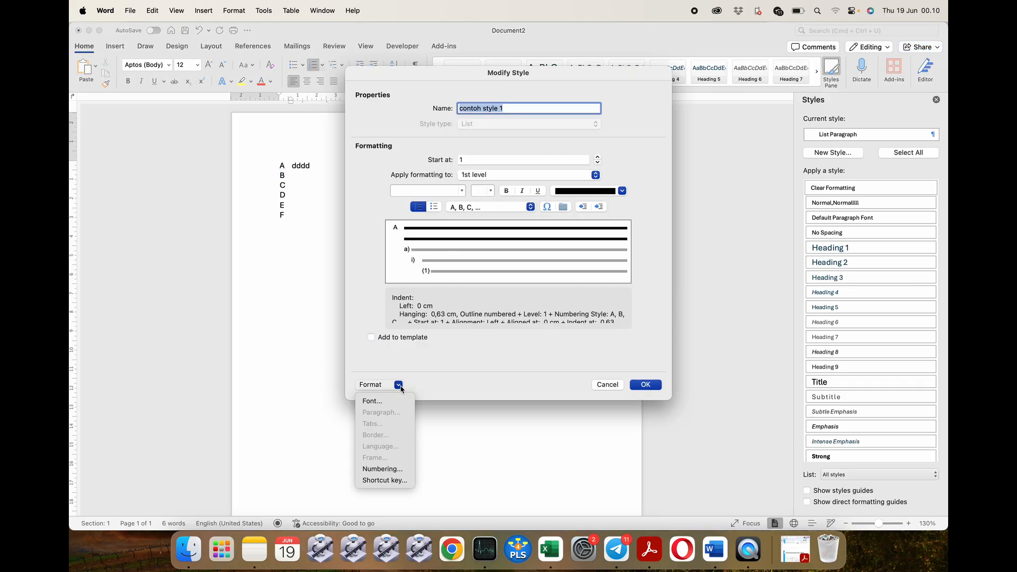
pyautogui.click(389, 469)
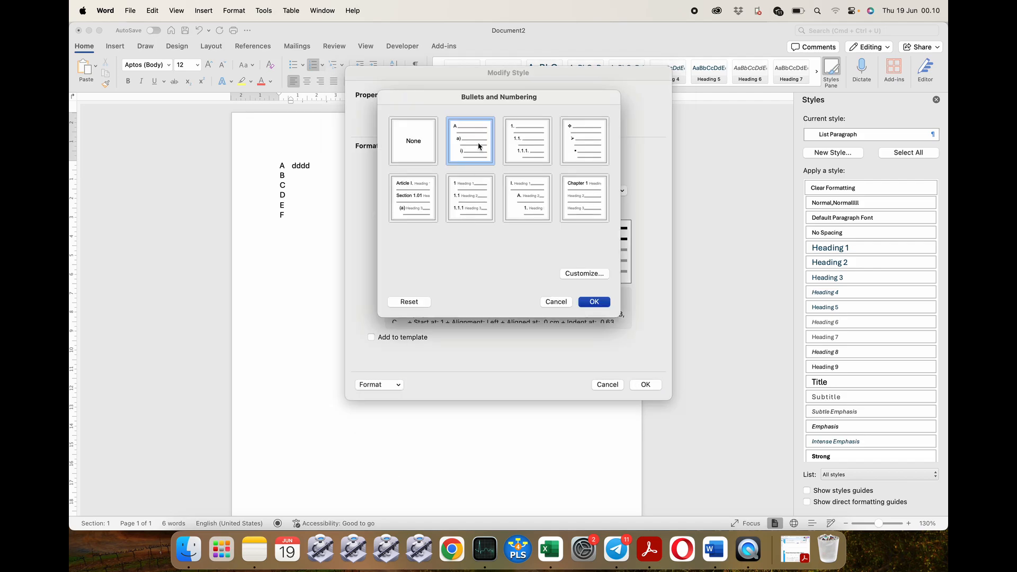
pyautogui.click(581, 275)
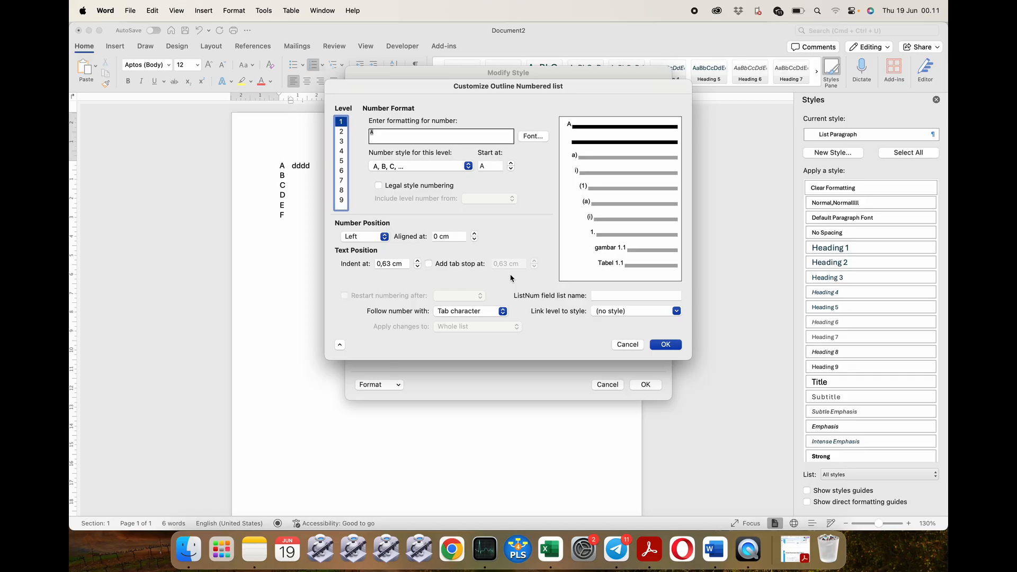
# Link level 1 of the outline numbering to the Heading 1 style
pyautogui.click(341, 133)
pyautogui.click(344, 123)
pyautogui.click(379, 135)
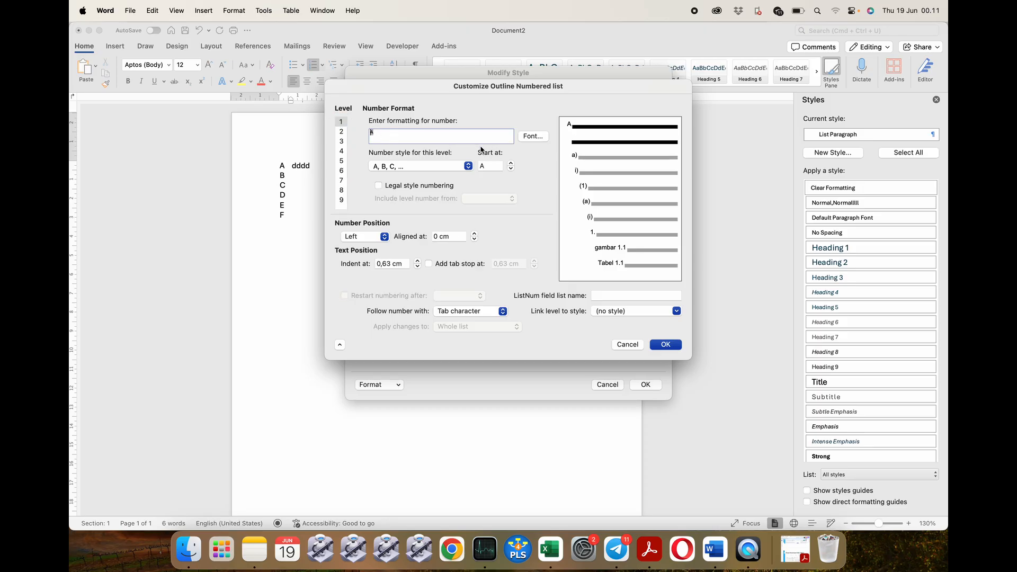
pyautogui.click(607, 311)
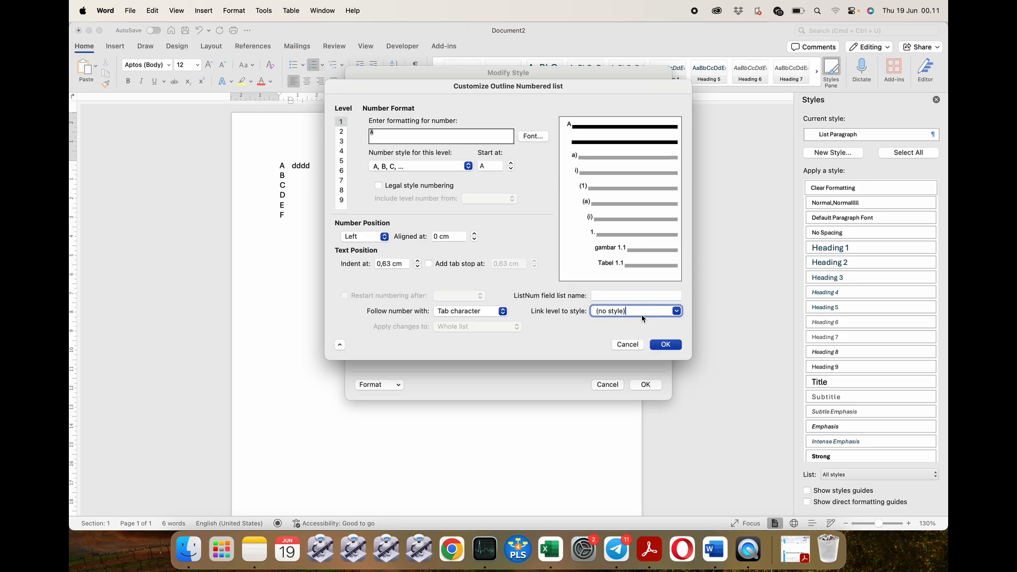
pyautogui.click(676, 311)
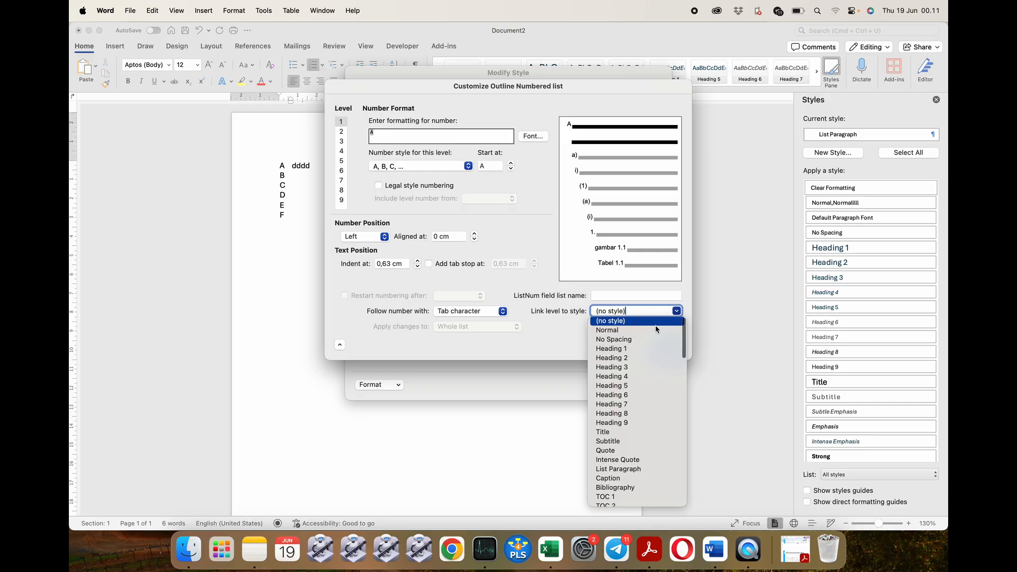
pyautogui.click(633, 348)
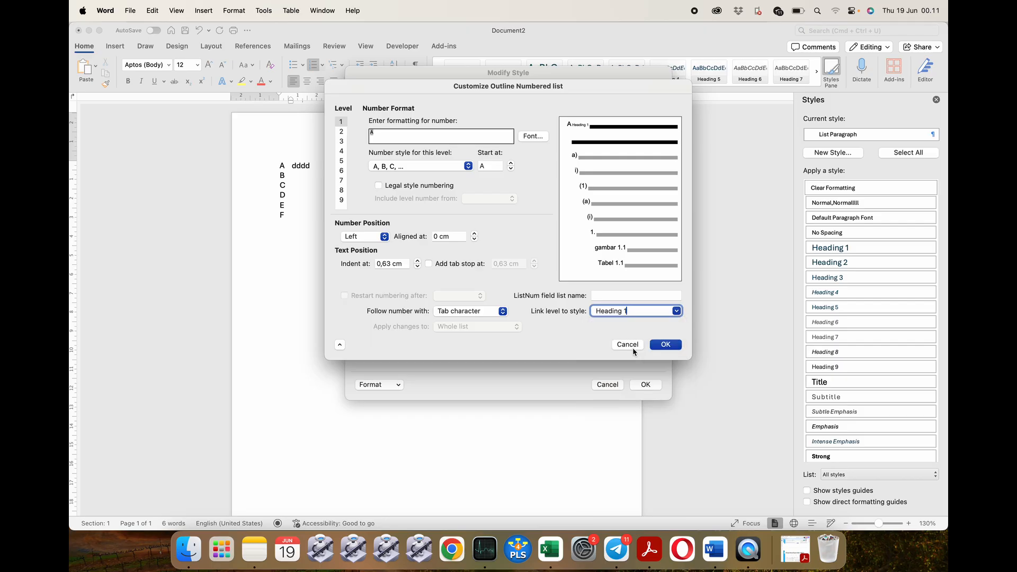
# Link level 2 to the Heading 2 style, check the level 8 and 9 formats, and save the list style
pyautogui.click(341, 132)
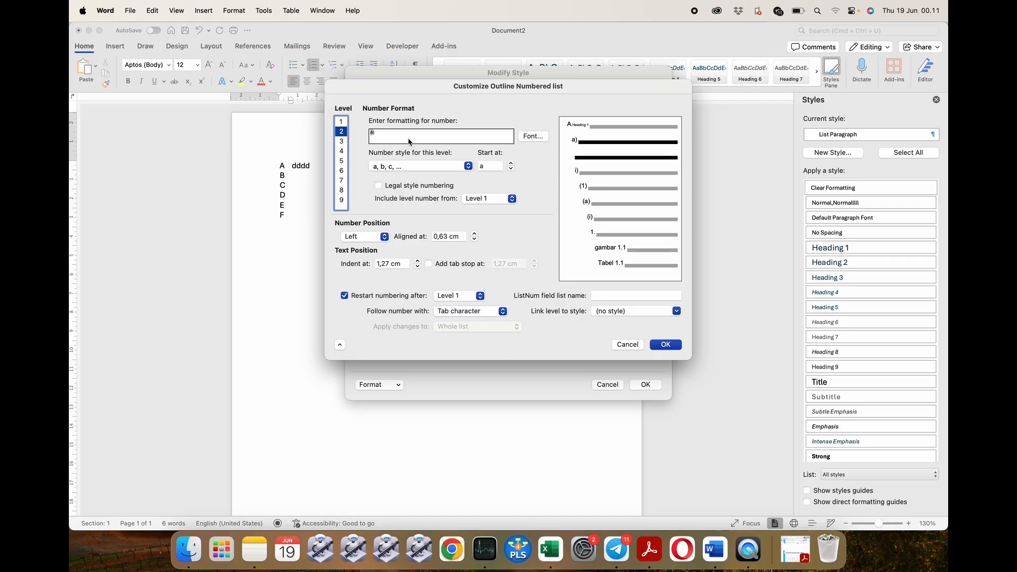
pyautogui.click(672, 311)
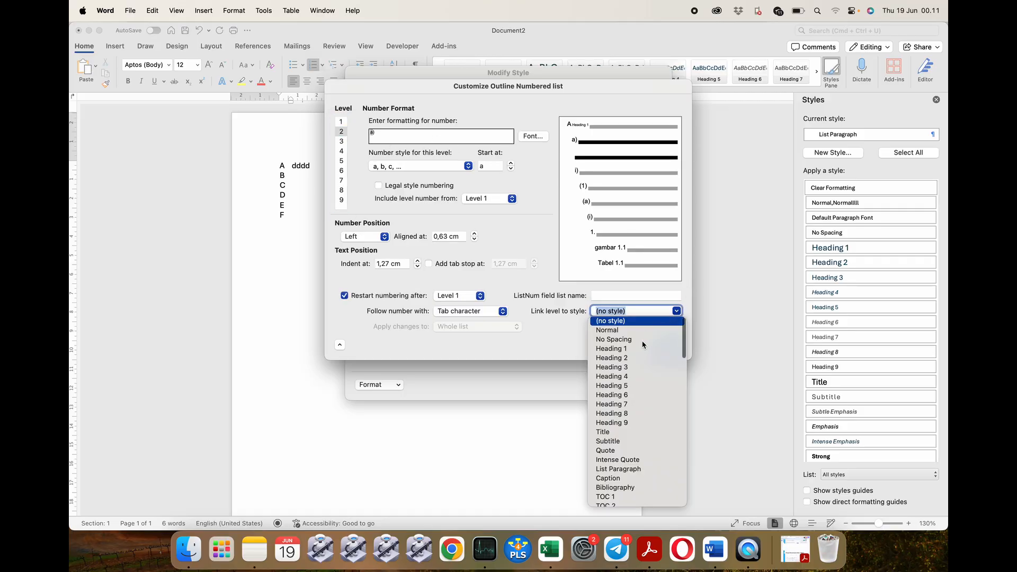
pyautogui.click(639, 361)
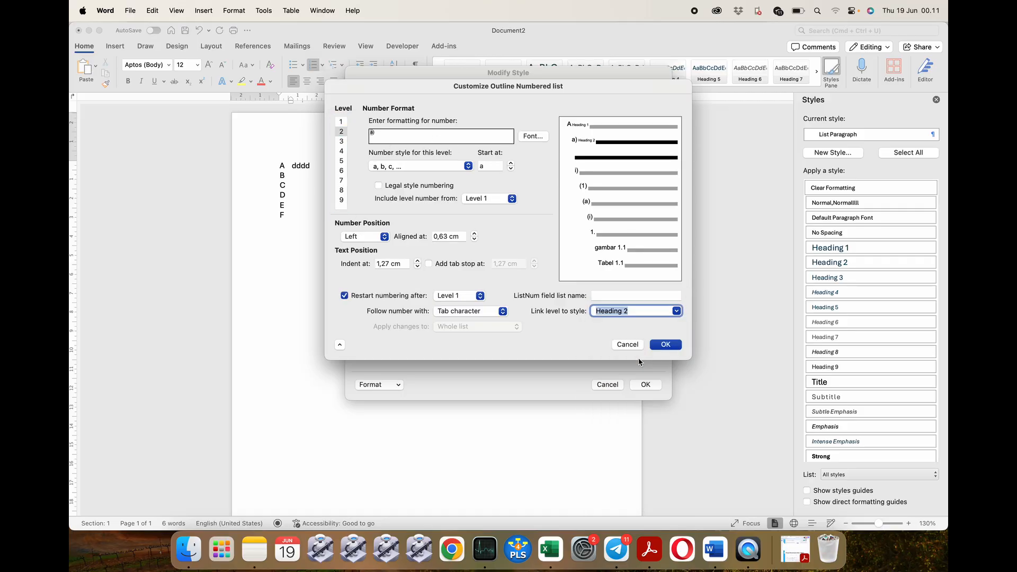
pyautogui.click(342, 136)
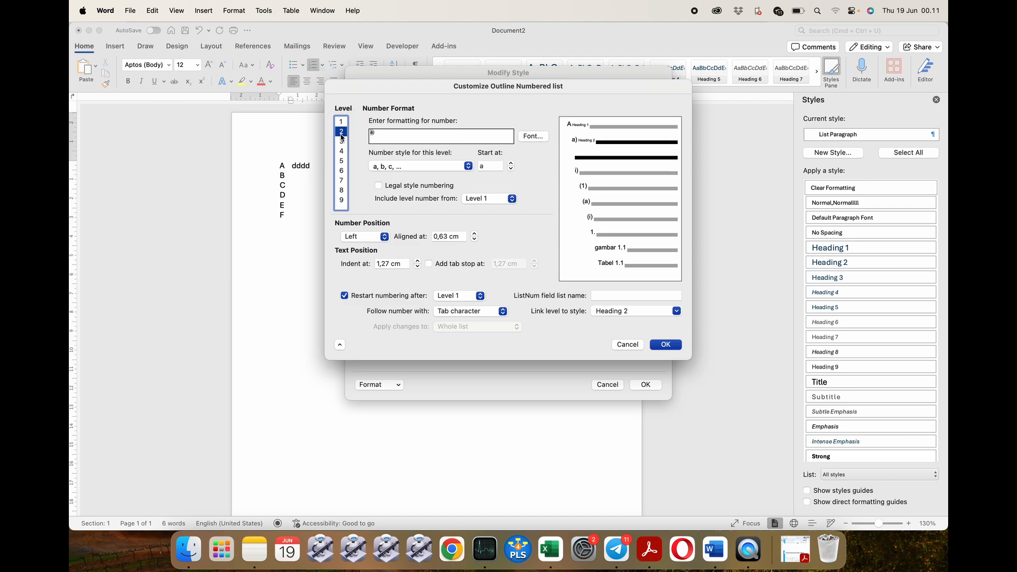
pyautogui.click(342, 190)
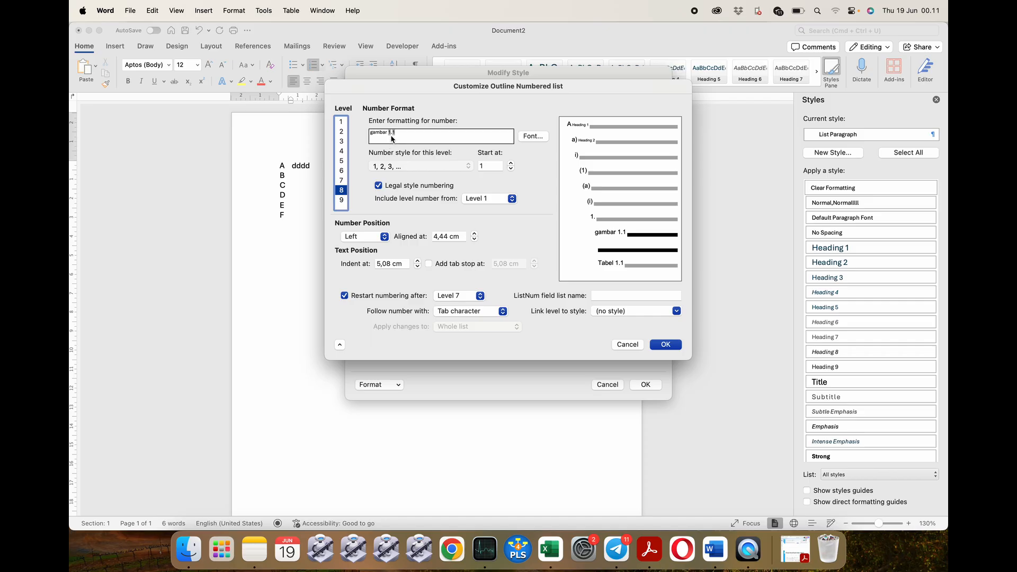
pyautogui.click(341, 200)
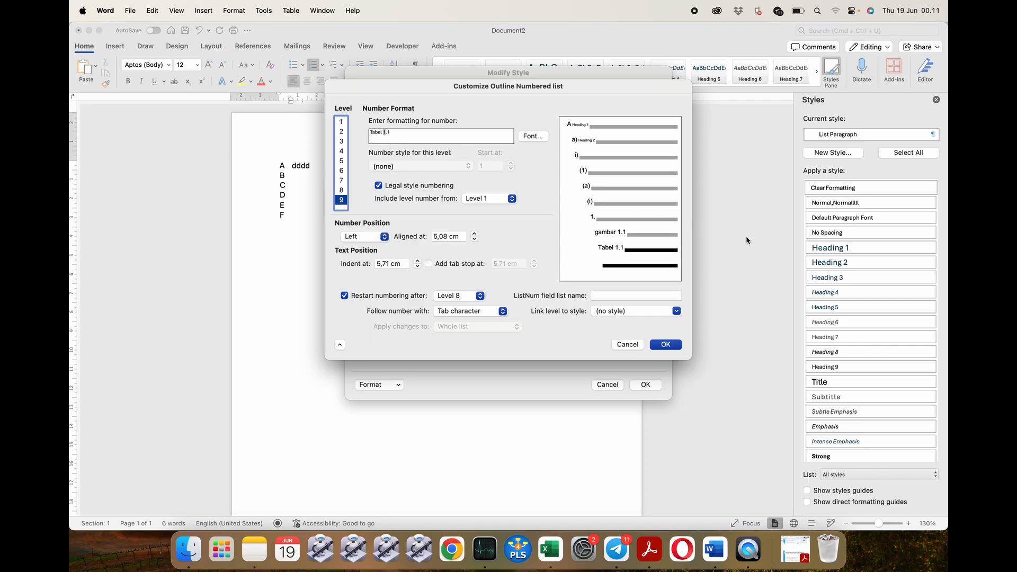
pyautogui.click(665, 345)
pyautogui.click(642, 383)
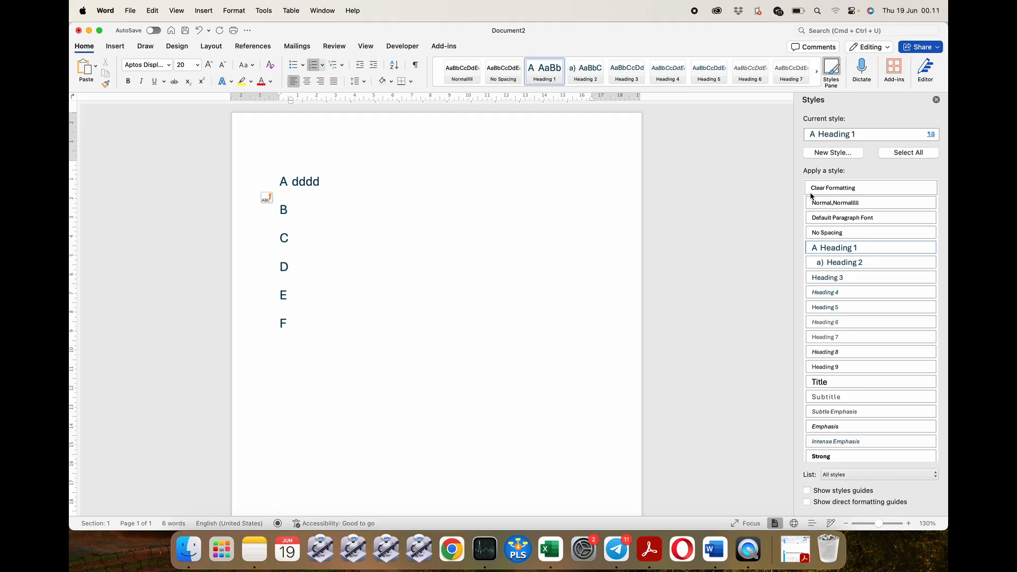
# Create a new paragraph style named "gambar bab.angka" based on Heading 1
pyautogui.click(839, 153)
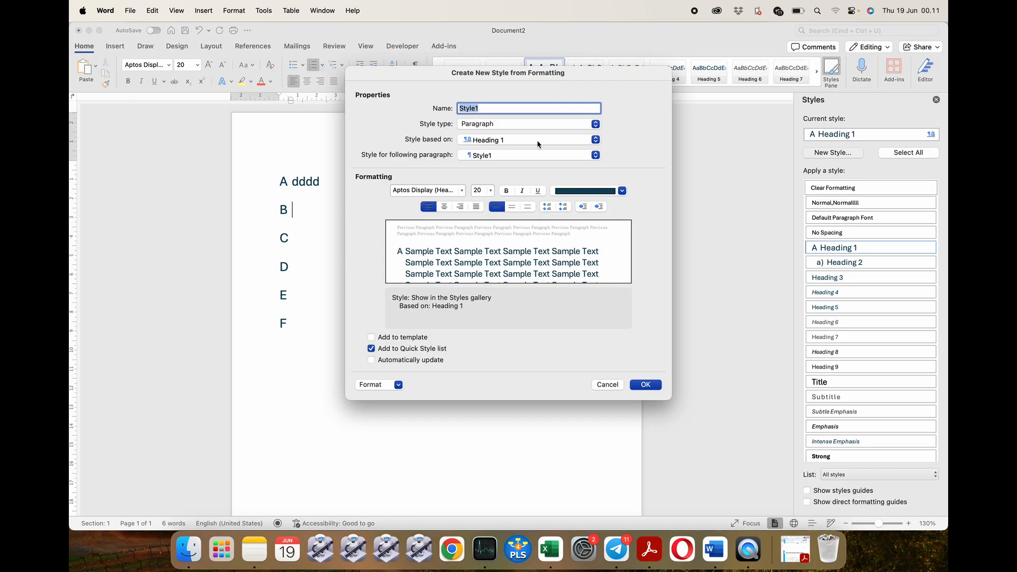
pyautogui.write('tabel')
pyautogui.press('BackSpace')
pyautogui.press('BackSpace')
pyautogui.press('BackSpace')
pyautogui.press('BackSpace')
pyautogui.press('BackSpace')
pyautogui.write('gamba')
pyautogui.write('r bab.su')
pyautogui.write('ngka')
pyautogui.click(647, 385)
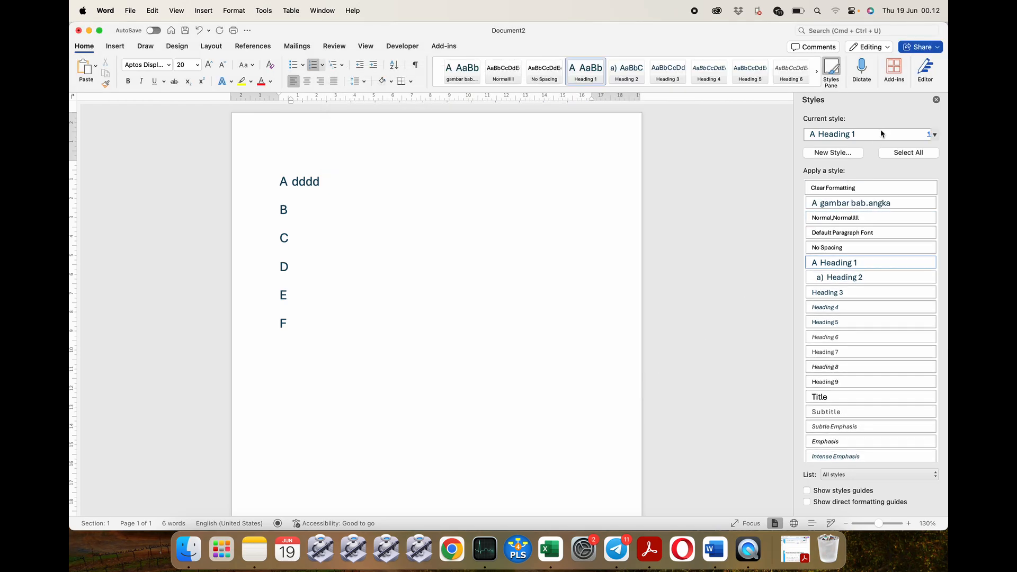
# Create a new paragraph style named "tabel bab.angka" based on Heading 1
pyautogui.click(836, 152)
pyautogui.write('tabel')
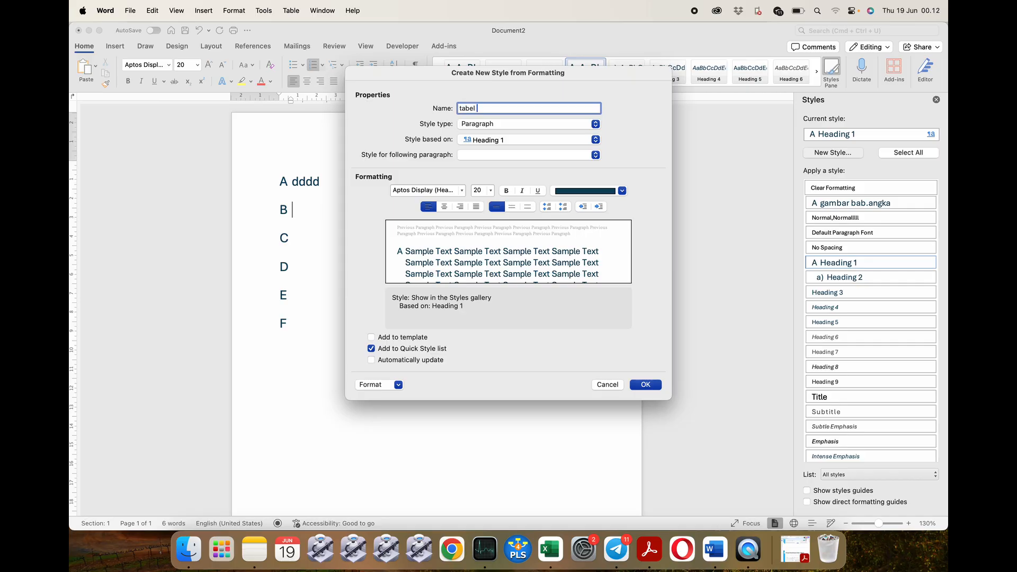
pyautogui.write(' bab.angka')
pyautogui.click(645, 385)
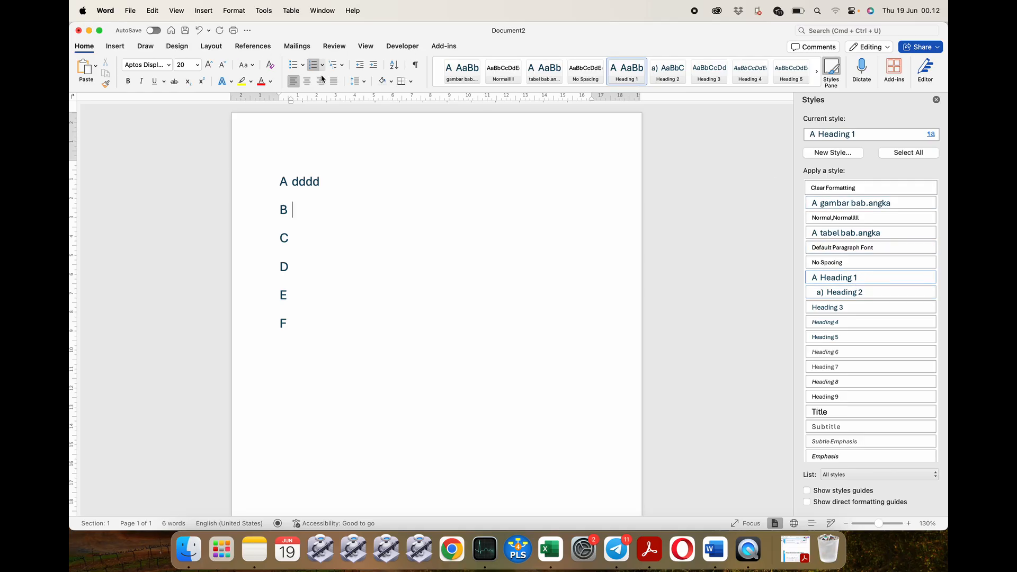
# Reopen the outline numbering customization of contoh style 1 and link level 8 to the gambar bab.angka style
pyautogui.click(334, 65)
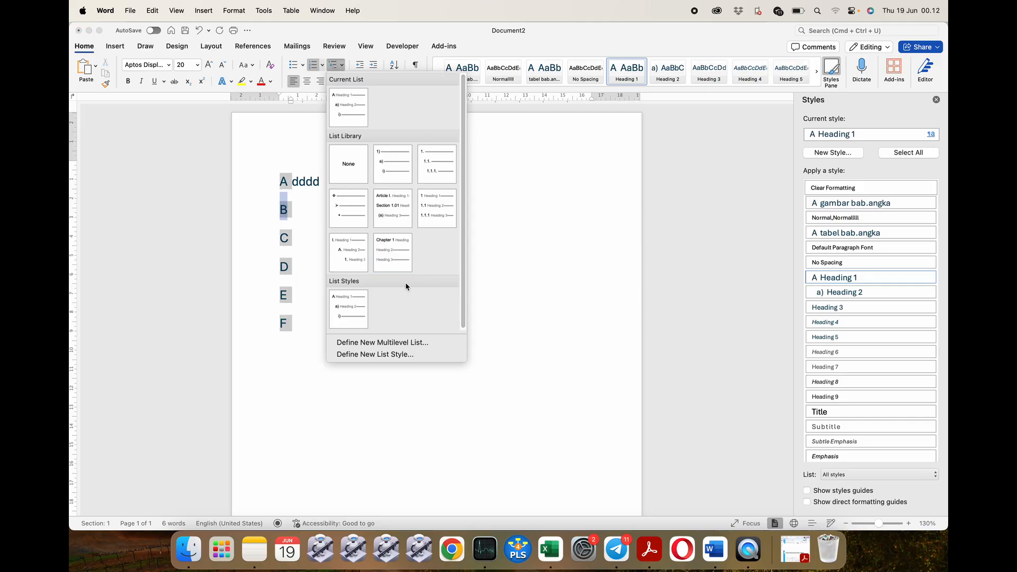
pyautogui.rightClick(349, 312)
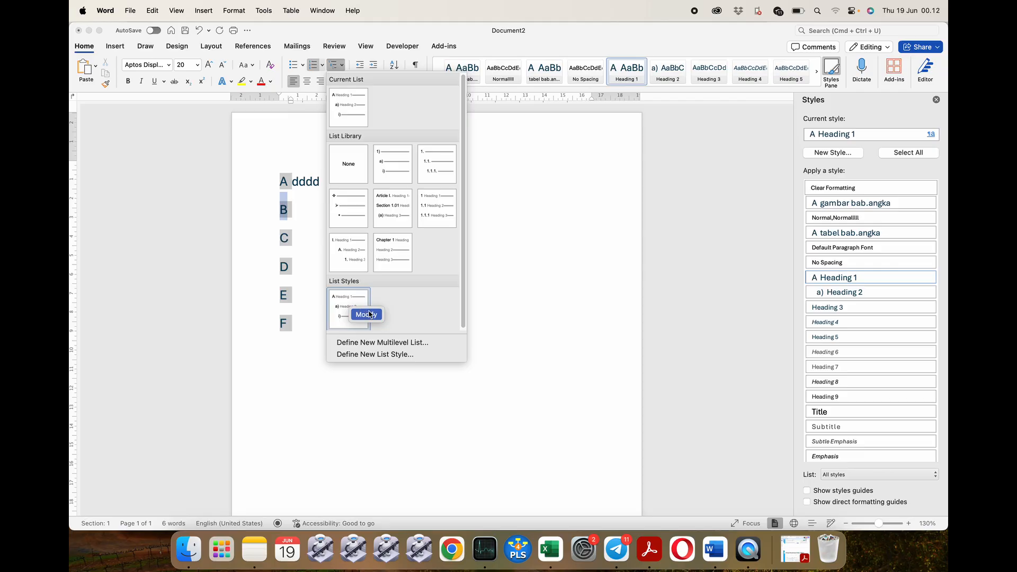
pyautogui.click(365, 314)
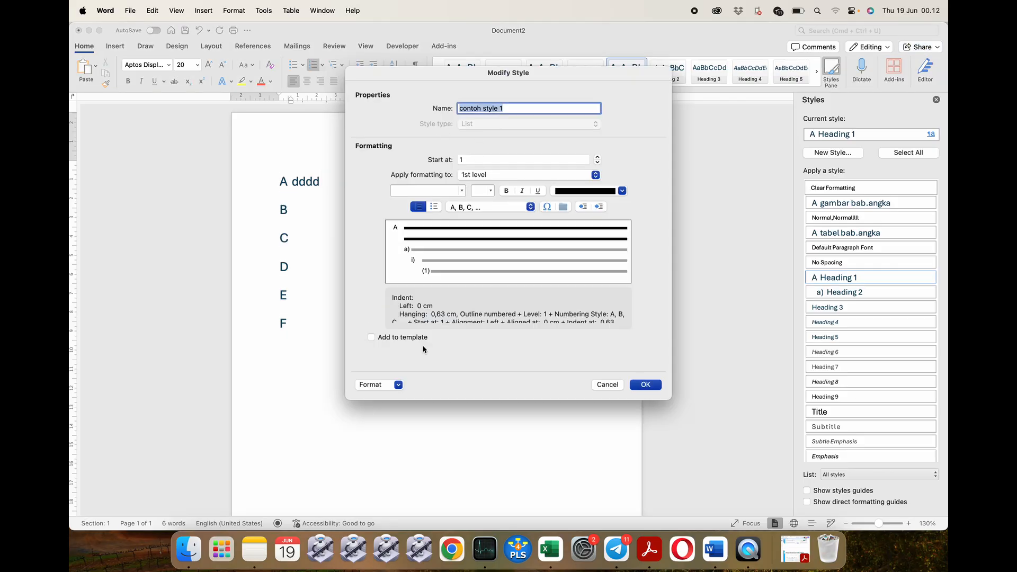
pyautogui.click(399, 385)
pyautogui.click(383, 469)
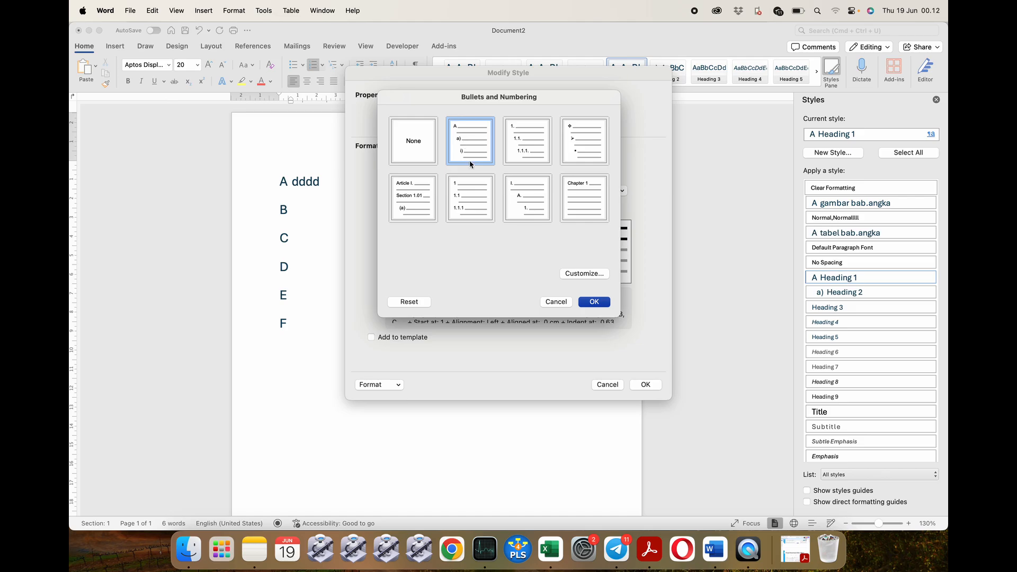
pyautogui.click(584, 273)
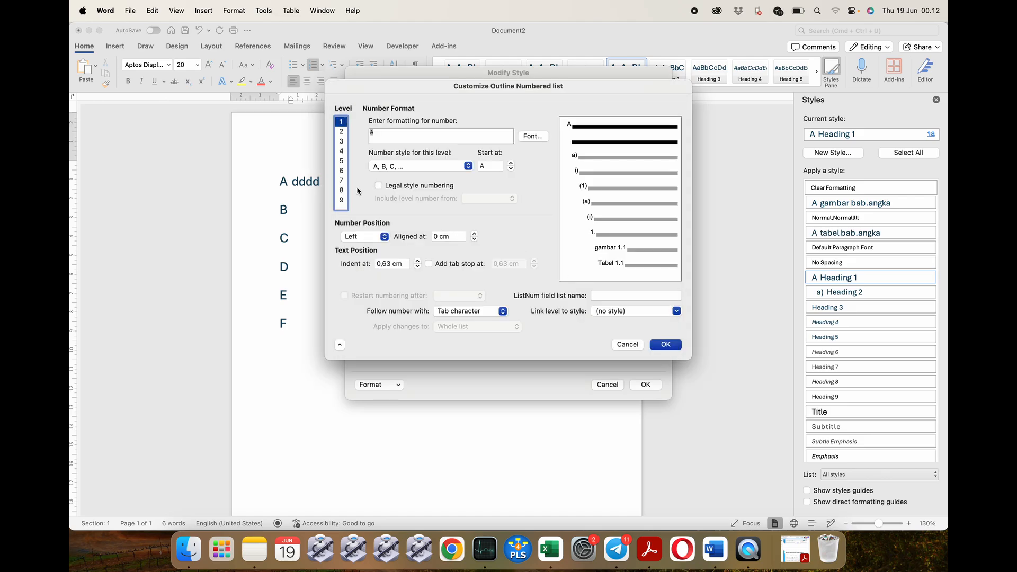
pyautogui.click(342, 190)
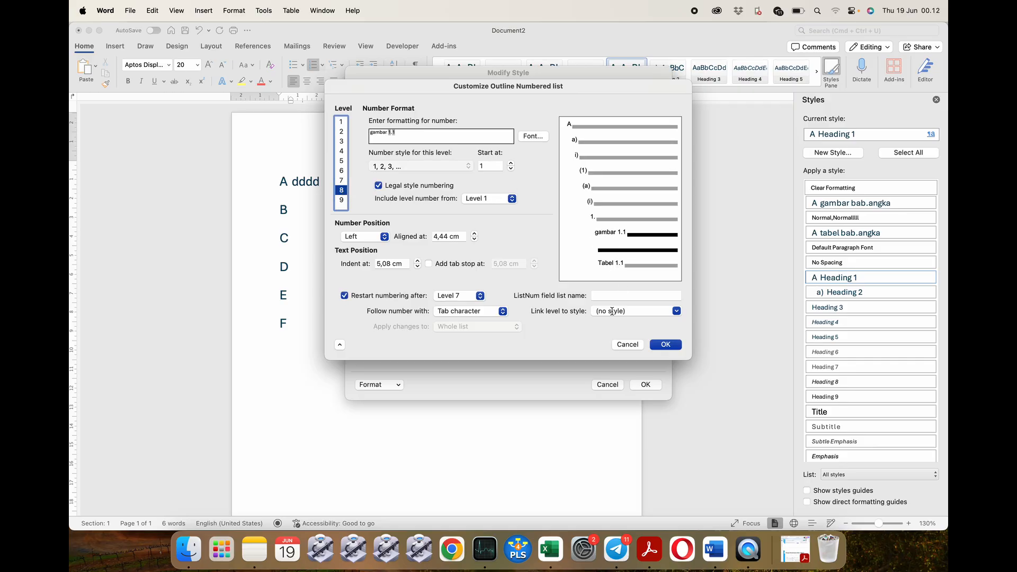
pyautogui.click(677, 311)
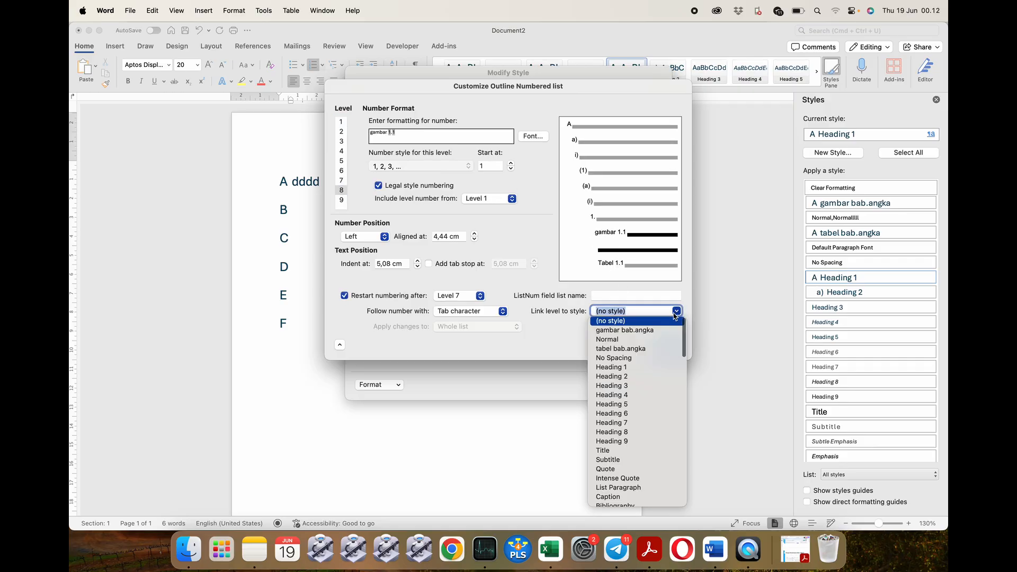
pyautogui.click(641, 331)
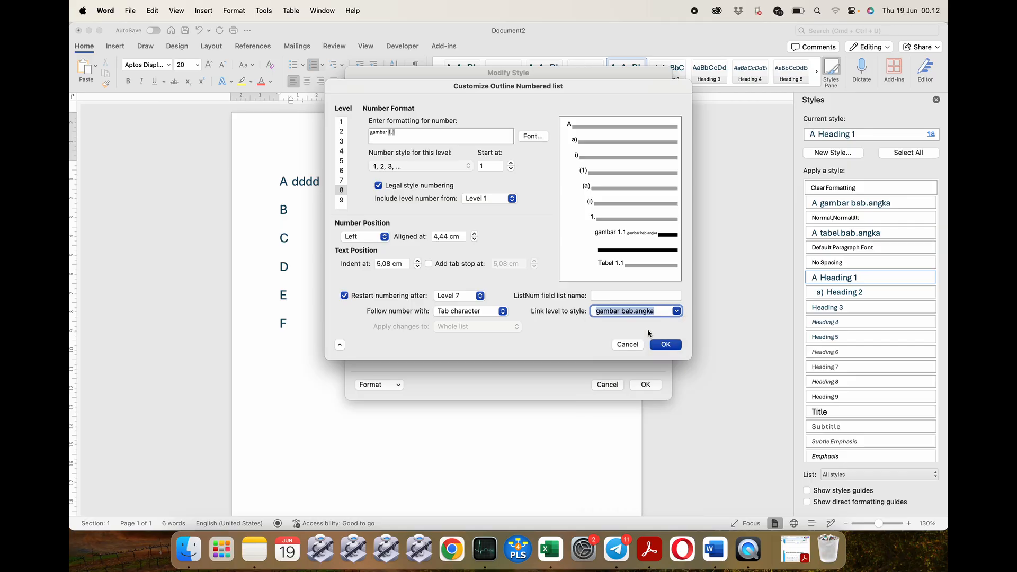
# Link level 9 of the outline numbering to the tabel bab.angka style
pyautogui.click(339, 201)
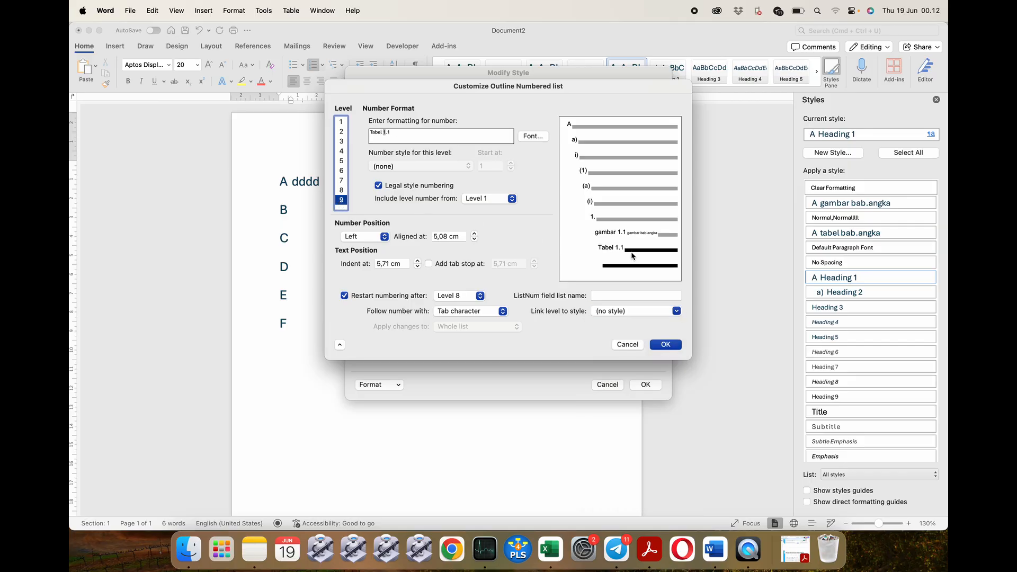
pyautogui.click(642, 312)
pyautogui.click(676, 311)
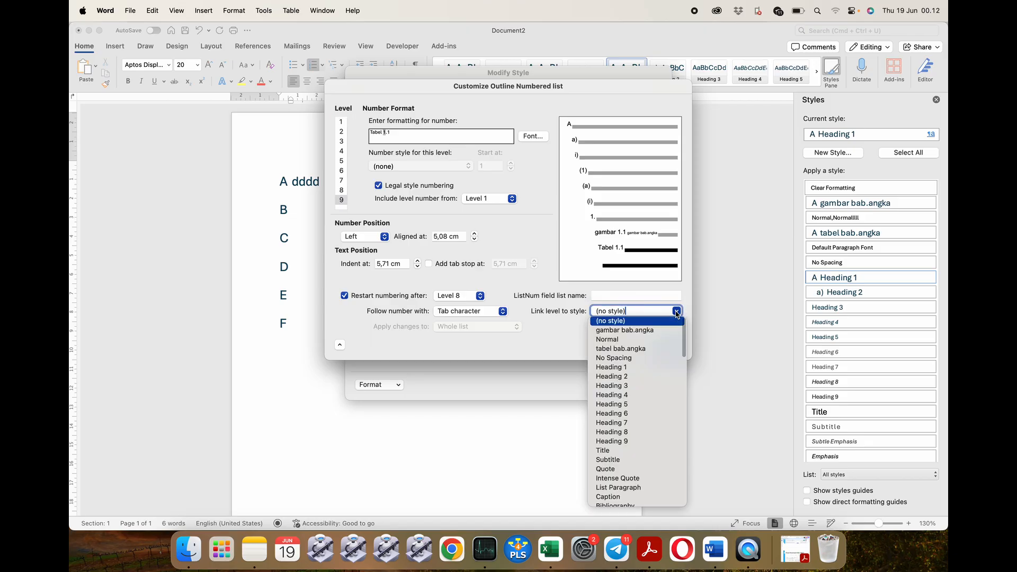
pyautogui.click(630, 350)
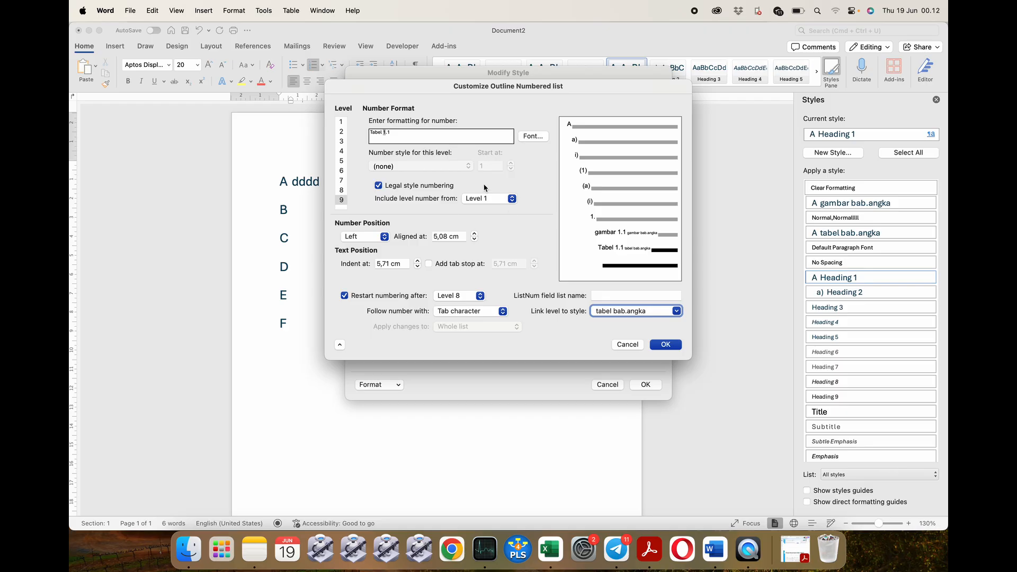
# Link level 1 to the Heading 1 style again in the reopened customization
pyautogui.click(343, 123)
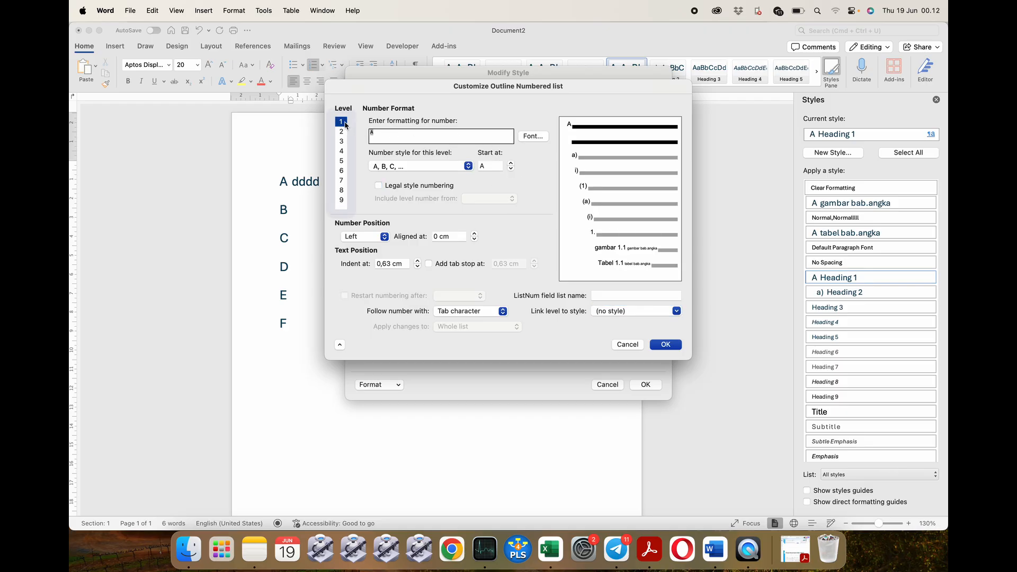
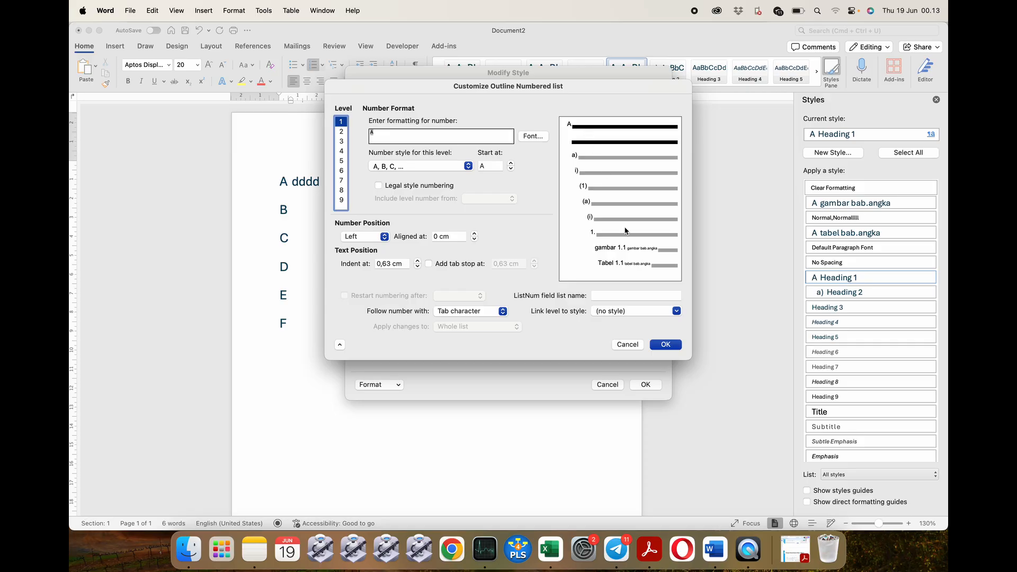
pyautogui.click(654, 312)
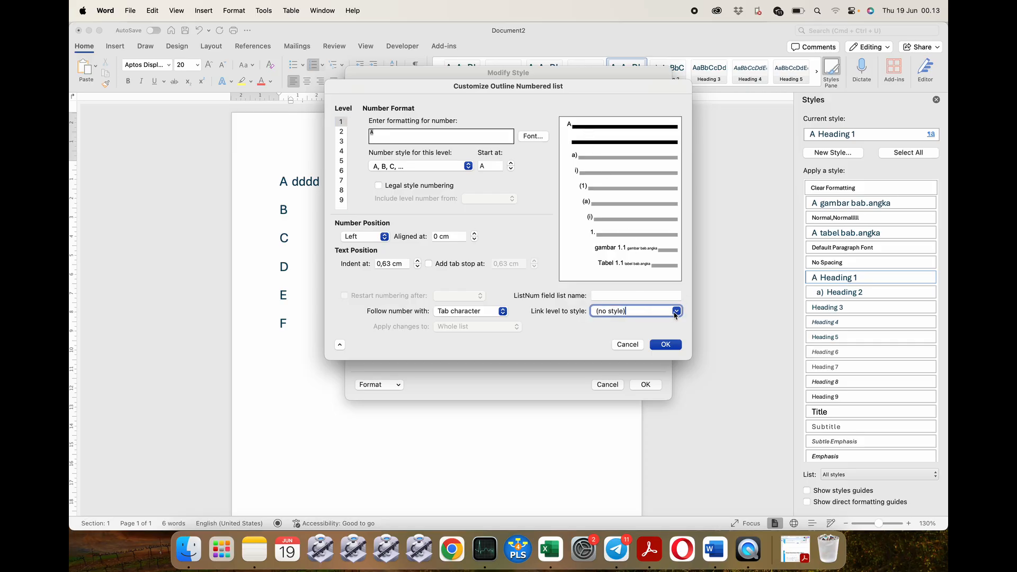
pyautogui.click(675, 313)
pyautogui.click(628, 366)
# Link level 2 to the Heading 2 style again and save the contoh style 1 list style
pyautogui.click(342, 132)
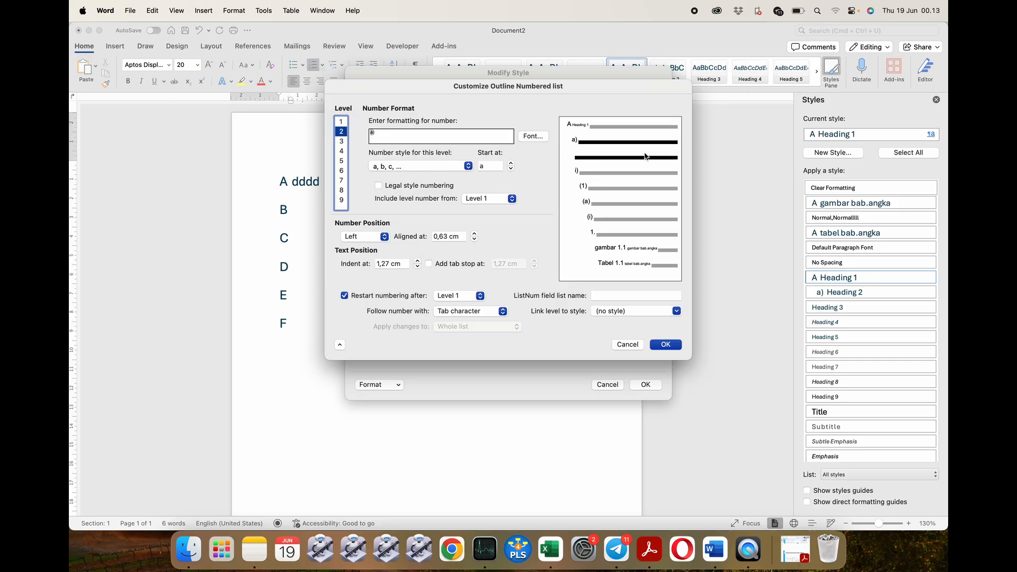
pyautogui.click(677, 313)
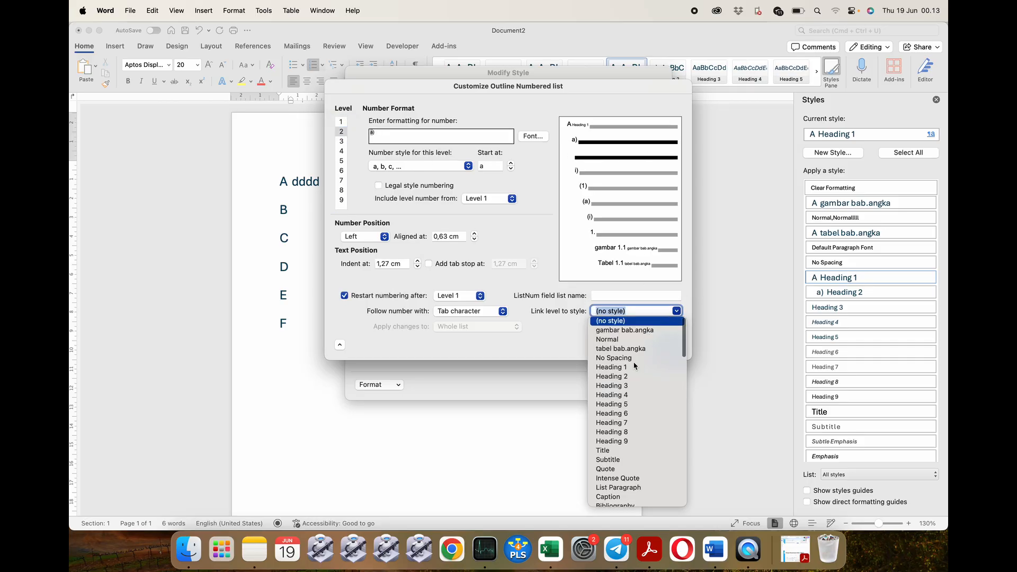
pyautogui.click(630, 377)
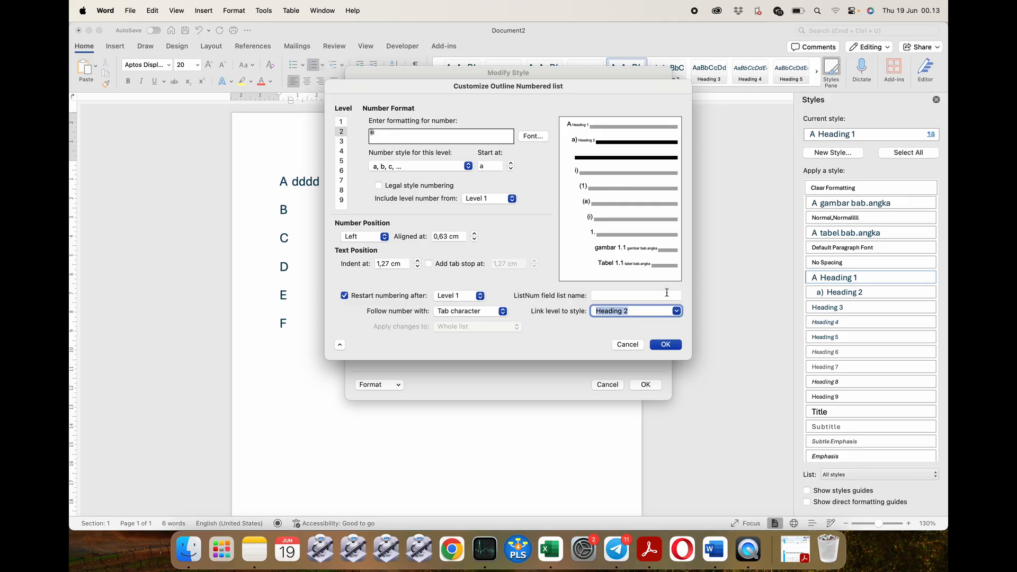
pyautogui.click(668, 346)
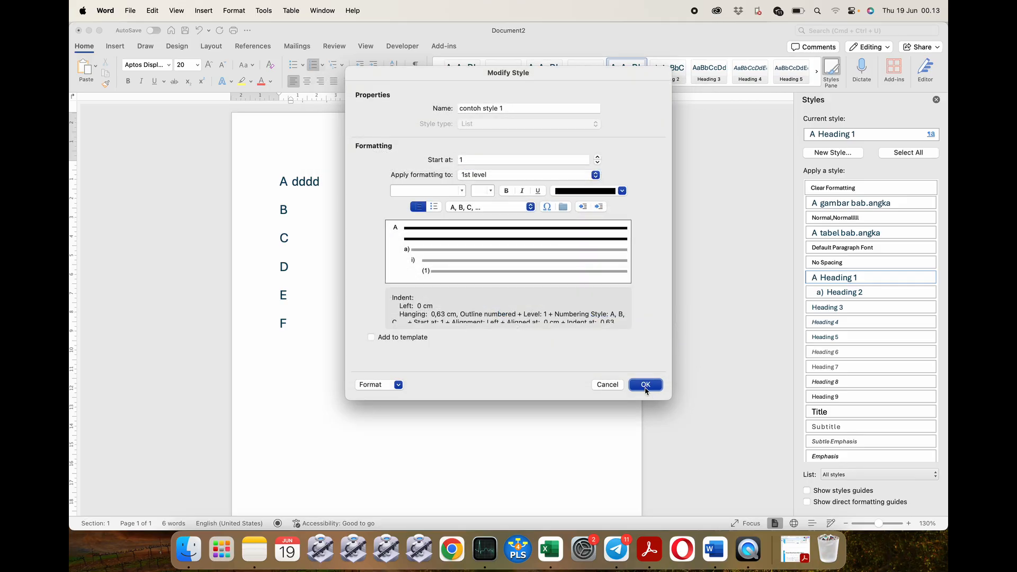
pyautogui.click(646, 386)
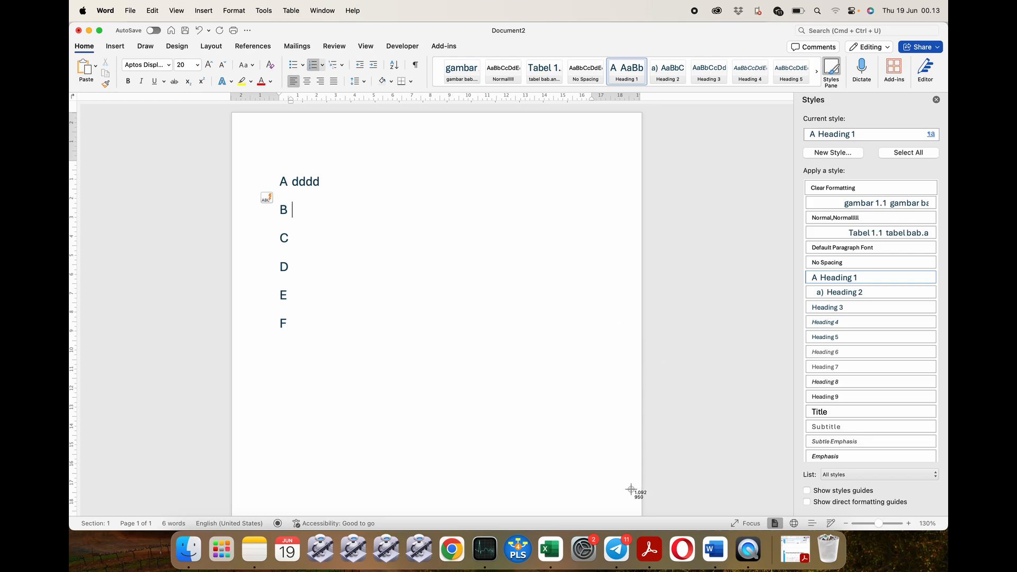
# Capture a screenshot of a section of the Dock and paste it into list item C as a sample figure
pyautogui.press('super+shift+4')
pyautogui.moveTo(529, 511); pyautogui.dragTo(653, 571)
pyautogui.press('super+v')
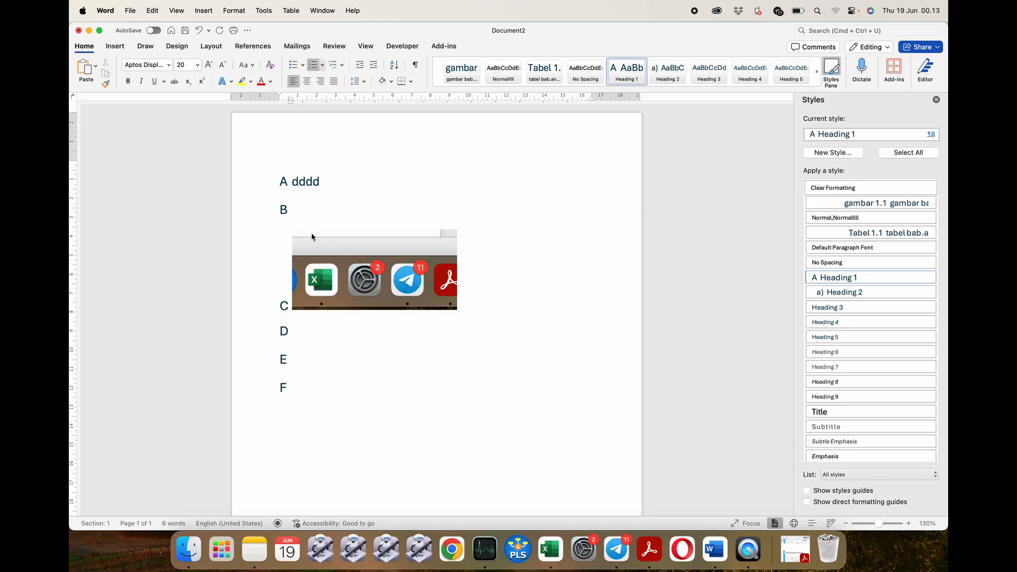
# Paste a second copy of the picture into list item D
pyautogui.click(323, 253)
pyautogui.click(304, 326)
pyautogui.press('super+v')
pyautogui.click(359, 229)
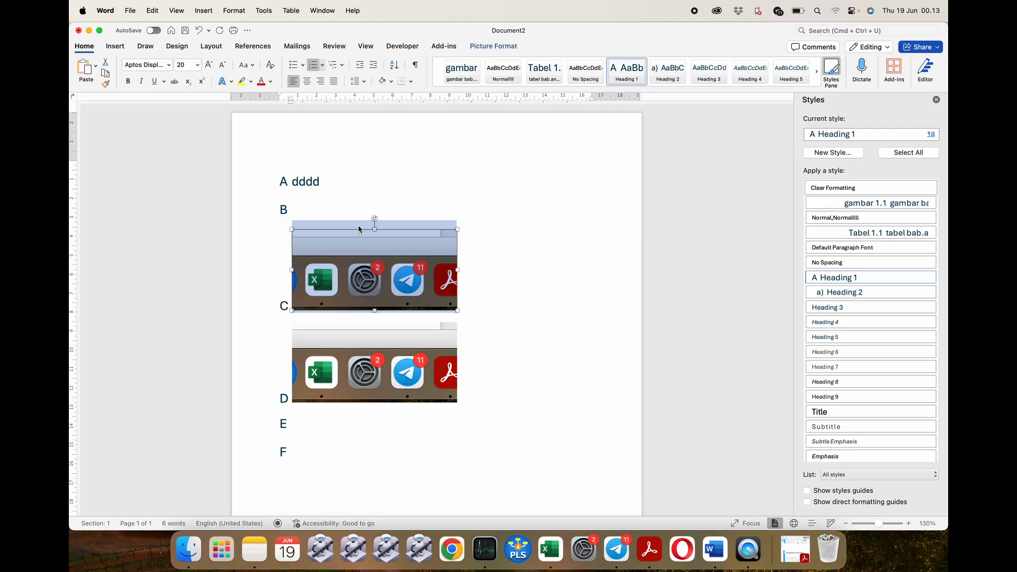
pyautogui.click(344, 215)
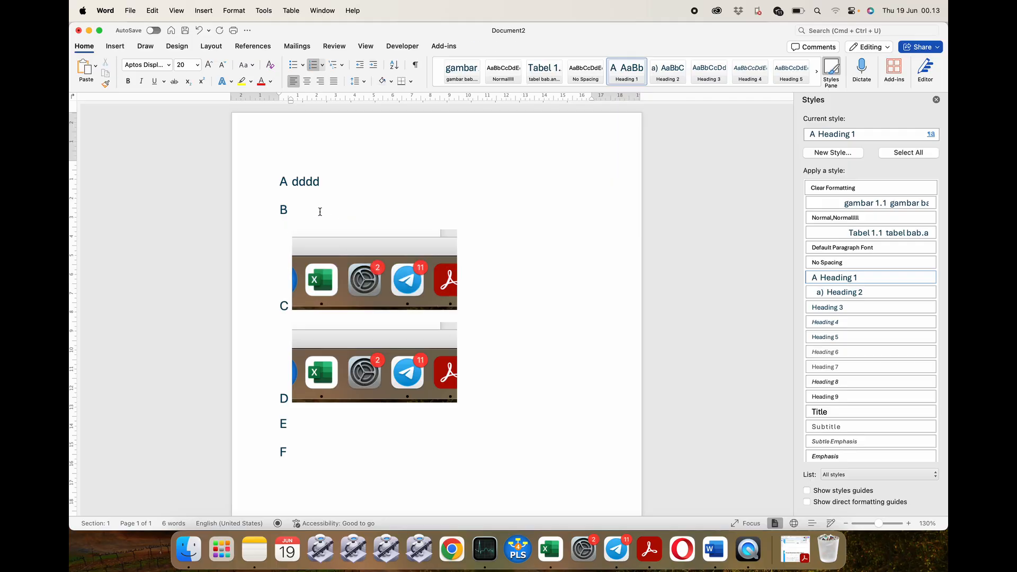
# Add a line below the picture in item C and apply the gambar bab.angka caption style to it
pyautogui.click(285, 211)
pyautogui.click(372, 216)
pyautogui.press('Return')
pyautogui.click(865, 203)
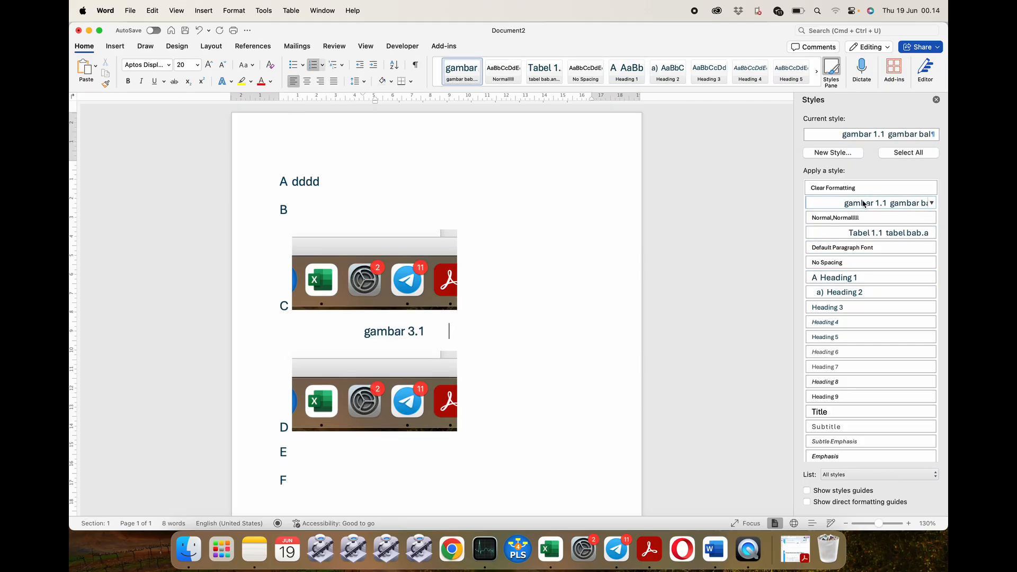
pyautogui.doubleClick(401, 333)
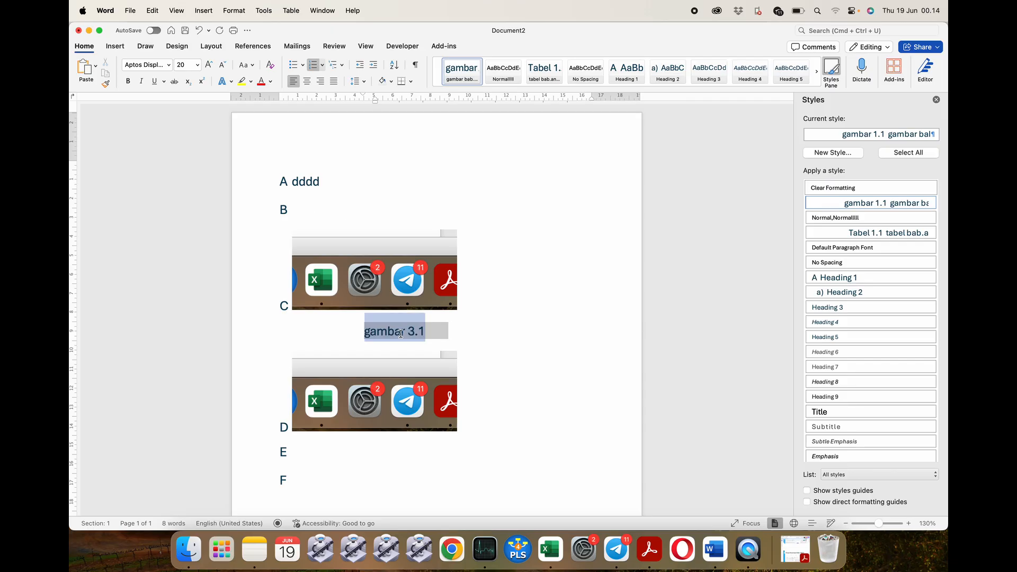
pyautogui.click(285, 306)
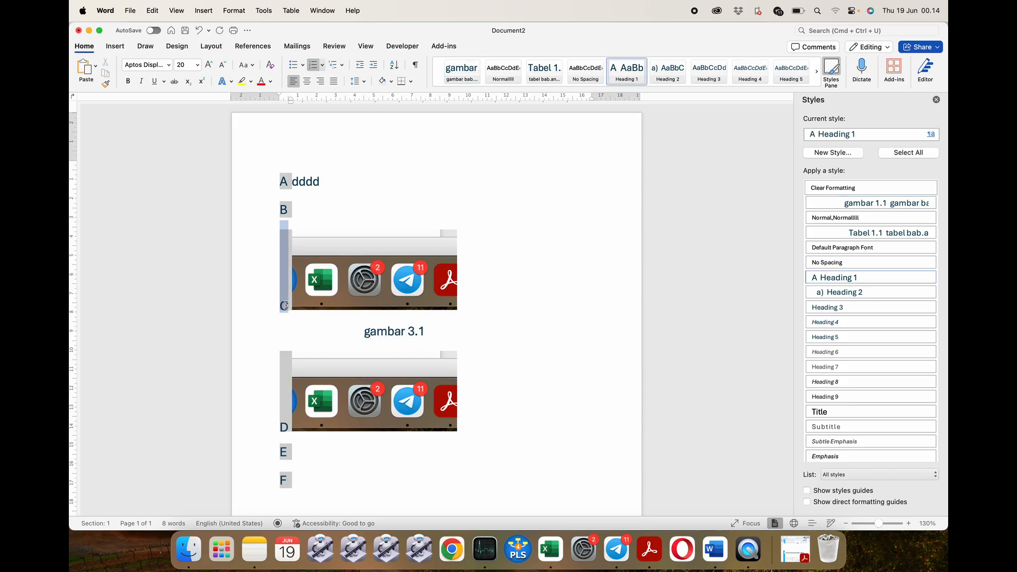
pyautogui.click(341, 233)
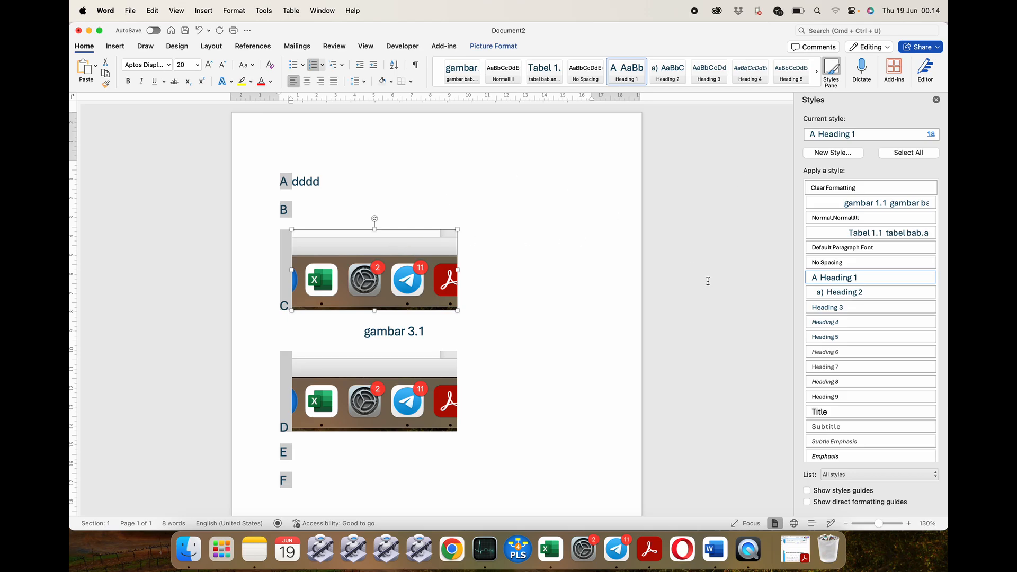
pyautogui.click(823, 278)
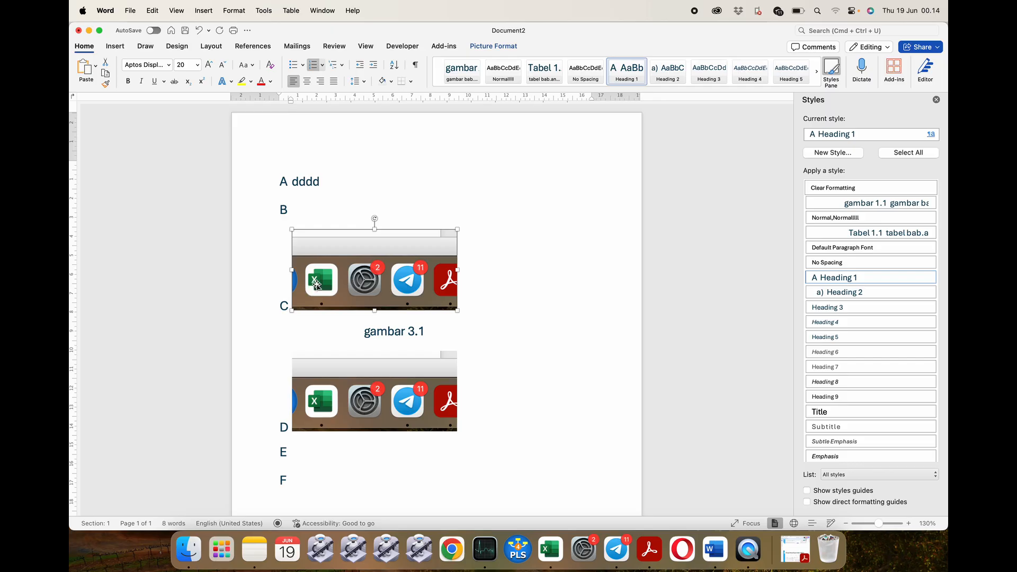
# Undo the caption line under item C and the picture pasted into item D
pyautogui.click(321, 305)
pyautogui.press('super+z')
pyautogui.press('super+z')
pyautogui.press('super+z')
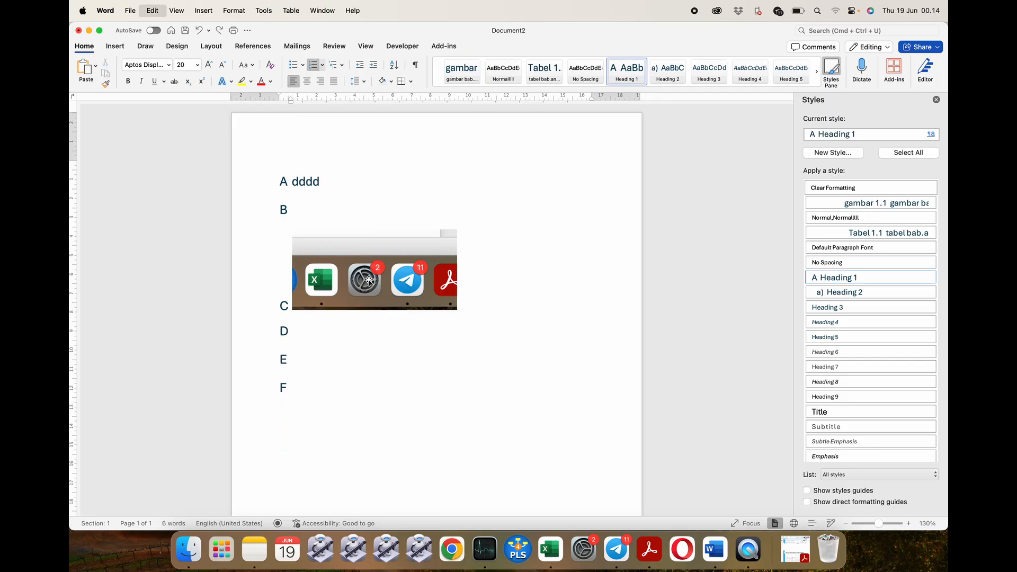
# Delete the picture from list item C and add blank normal-text lines below item B
pyautogui.click(316, 209)
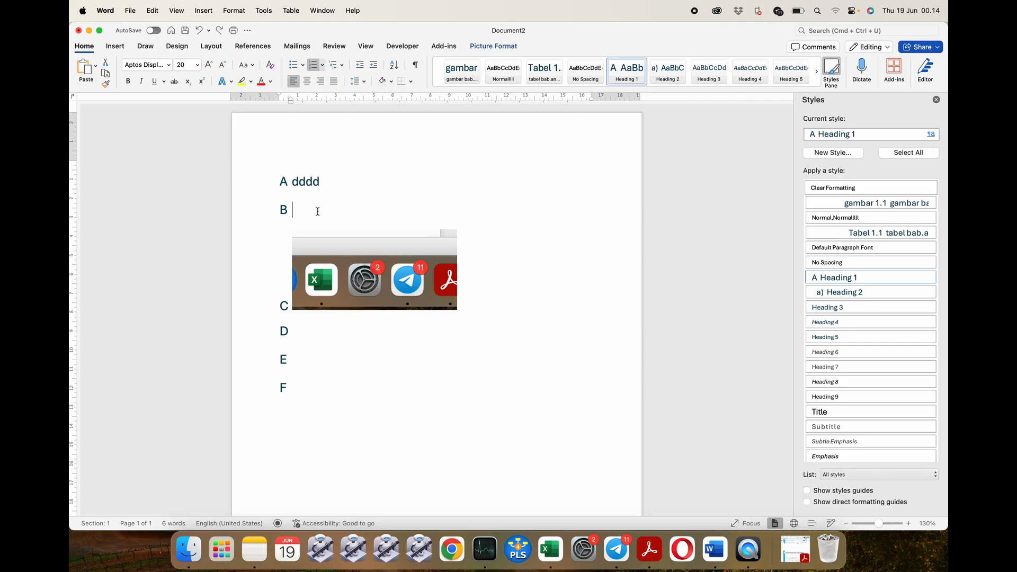
pyautogui.press('Return')
pyautogui.click(324, 257)
pyautogui.press('BackSpace')
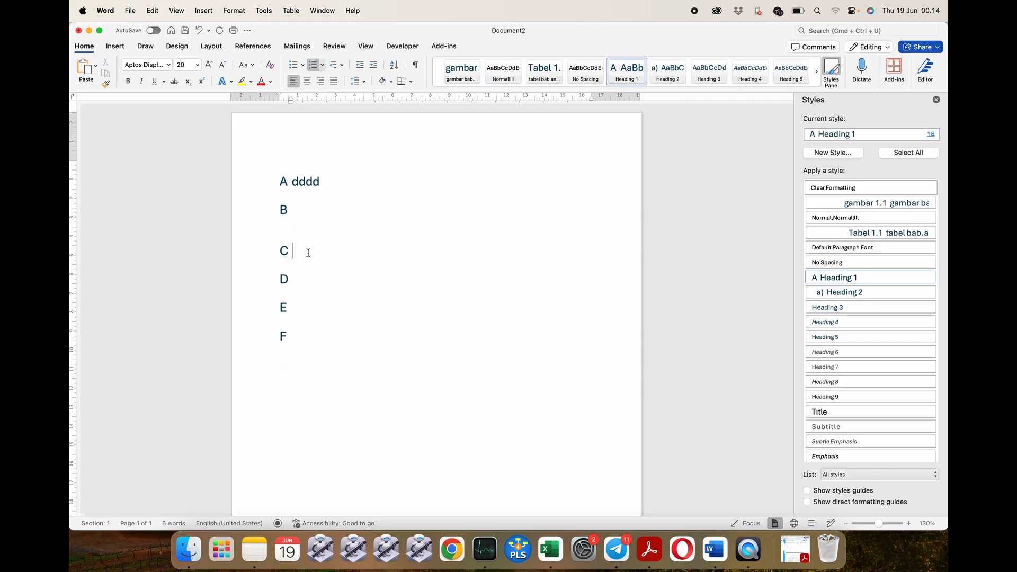
pyautogui.click(287, 227)
pyautogui.press('Return')
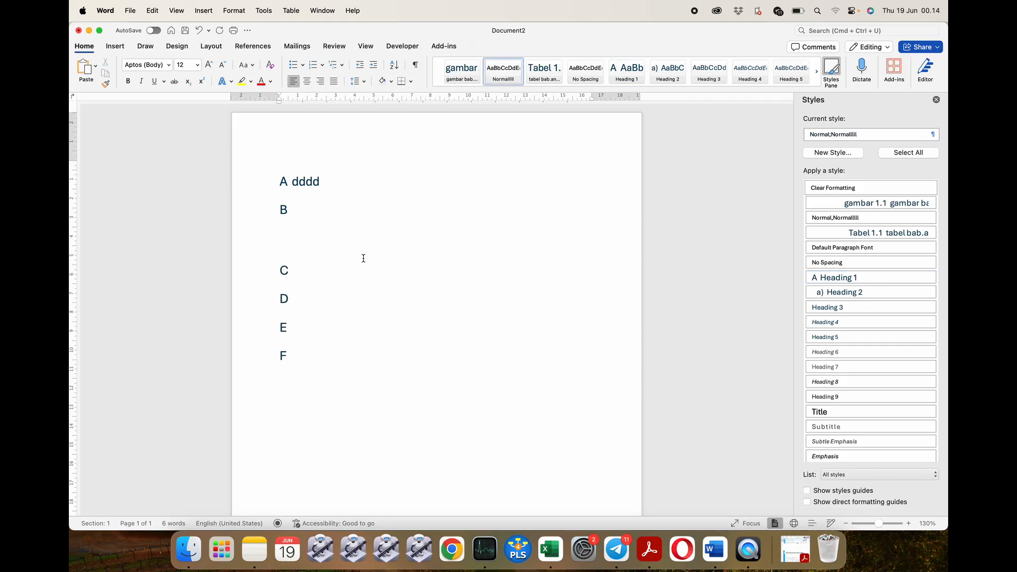
# Paste the picture on the blank line below item B and start a new line under it
pyautogui.press('super+v')
pyautogui.click(465, 295)
pyautogui.press('Return')
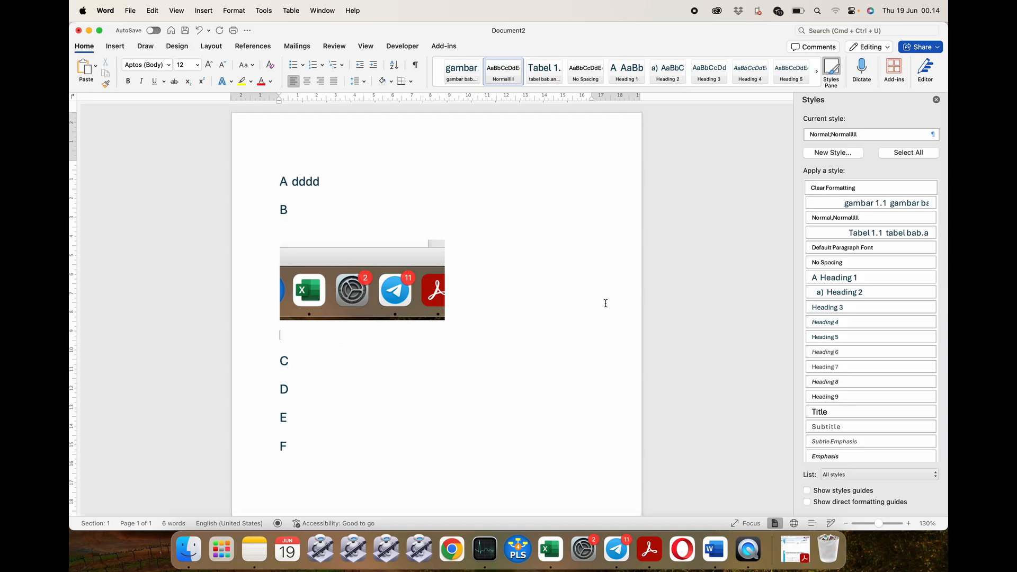
# Caption the picture "contoh gambar" in the gambar bab.angka style and centre the picture
pyautogui.write('contoh gama')
pyautogui.write('r')
pyautogui.click(264, 335)
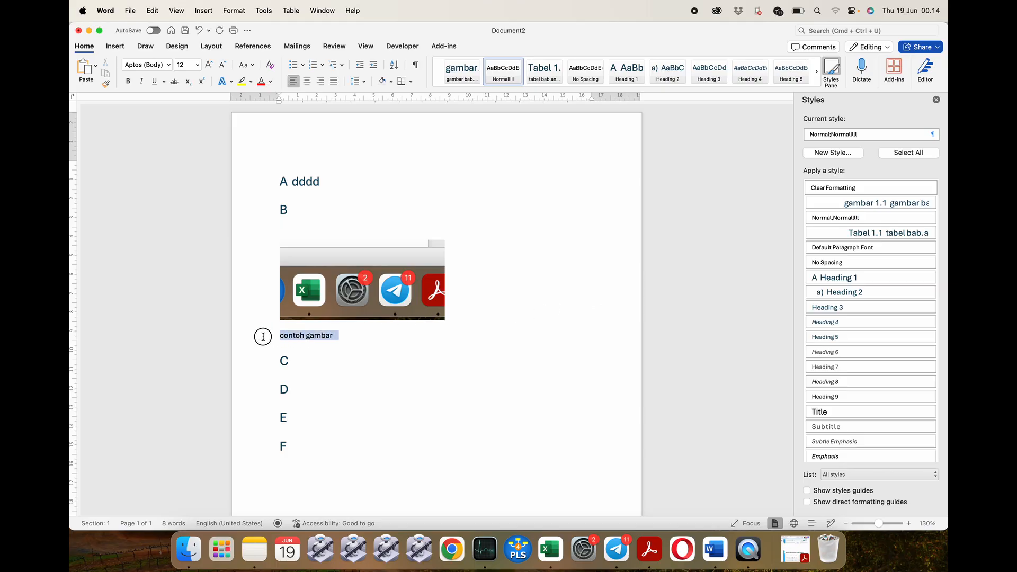
pyautogui.click(885, 203)
pyautogui.click(456, 350)
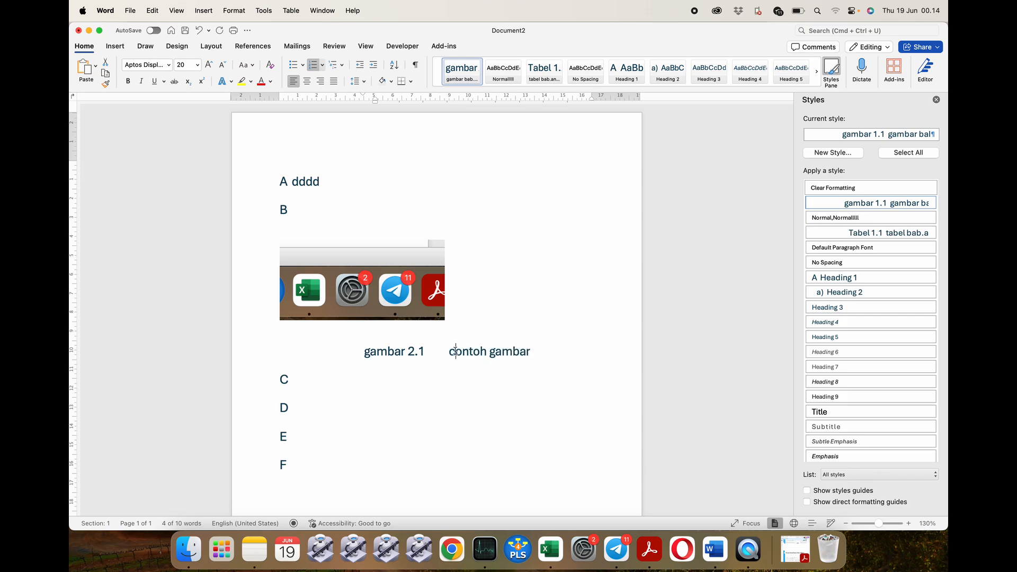
pyautogui.click(409, 283)
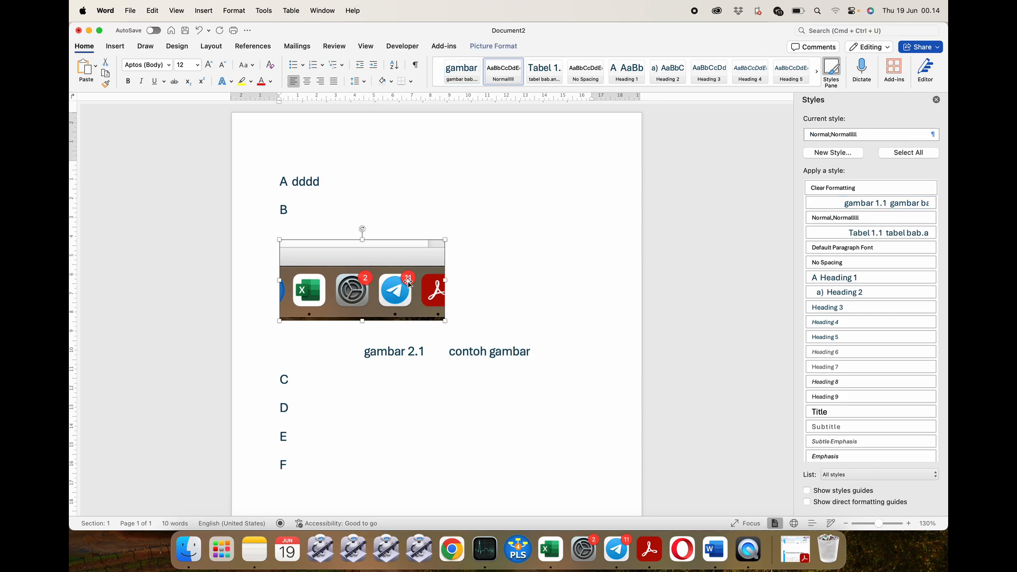
pyautogui.click(307, 81)
# Paste the picture on a new line below item D and caption it "contoh lanjut" in the gambar bab.angka style
pyautogui.click(318, 402)
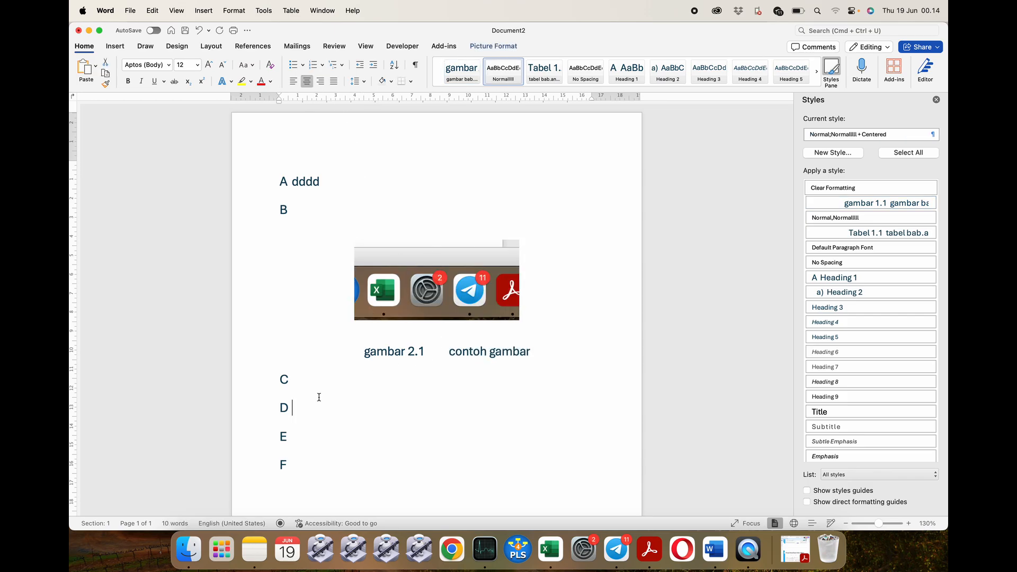
pyautogui.press('Return')
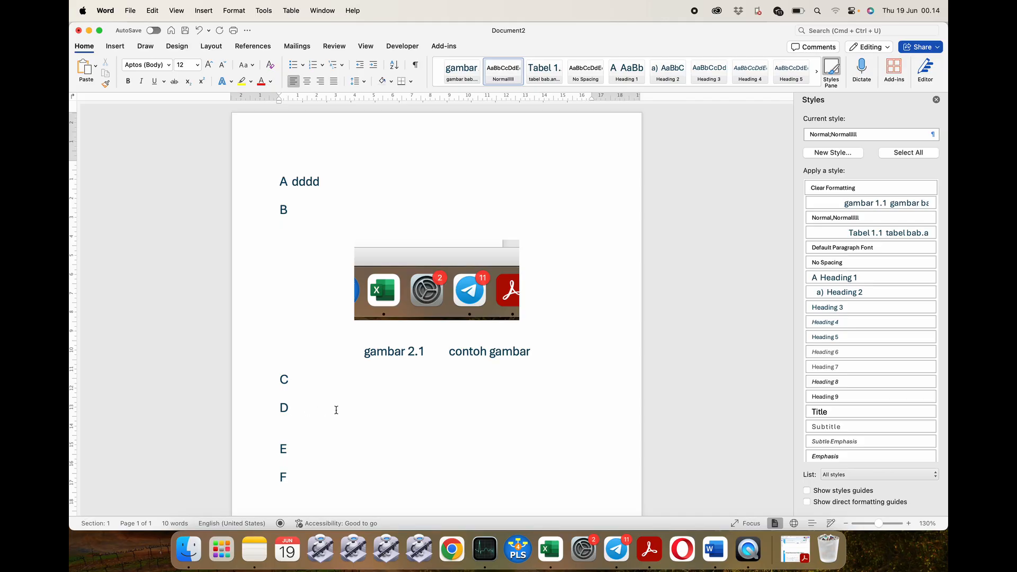
pyautogui.press('super+v')
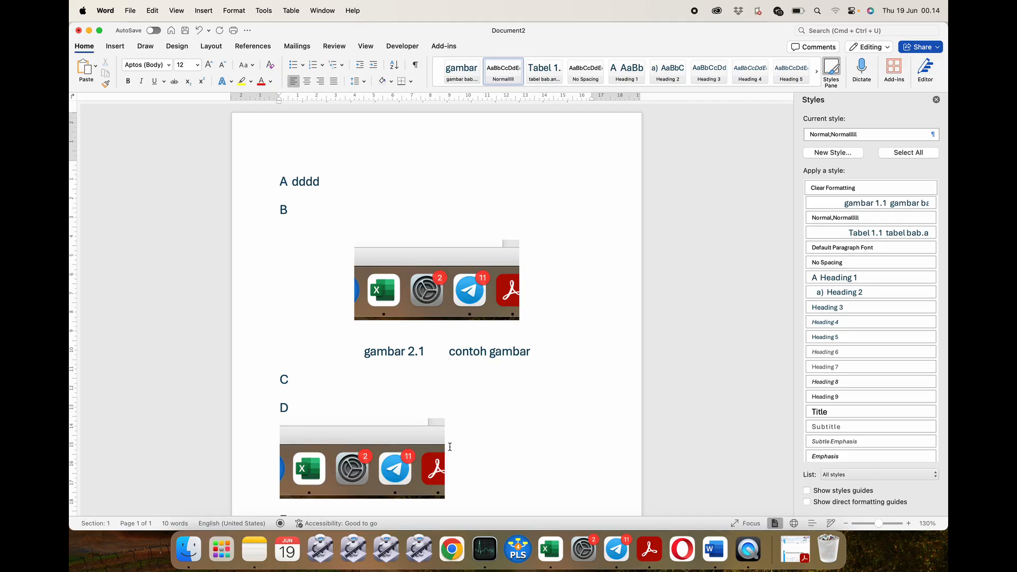
pyautogui.scroll(-3, 448, 445)
pyautogui.press('Return')
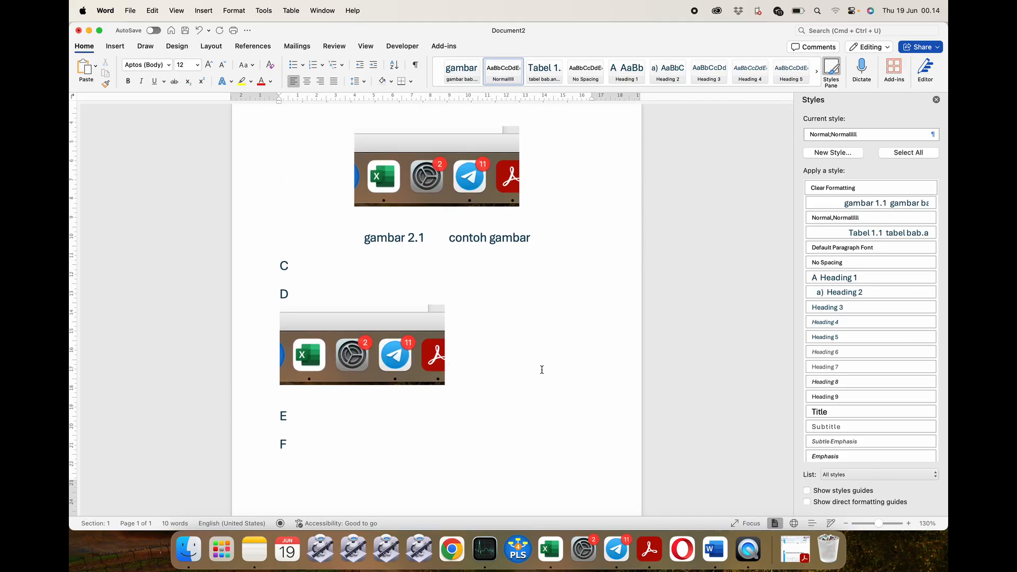
pyautogui.write('contoh lanjut')
pyautogui.click(865, 203)
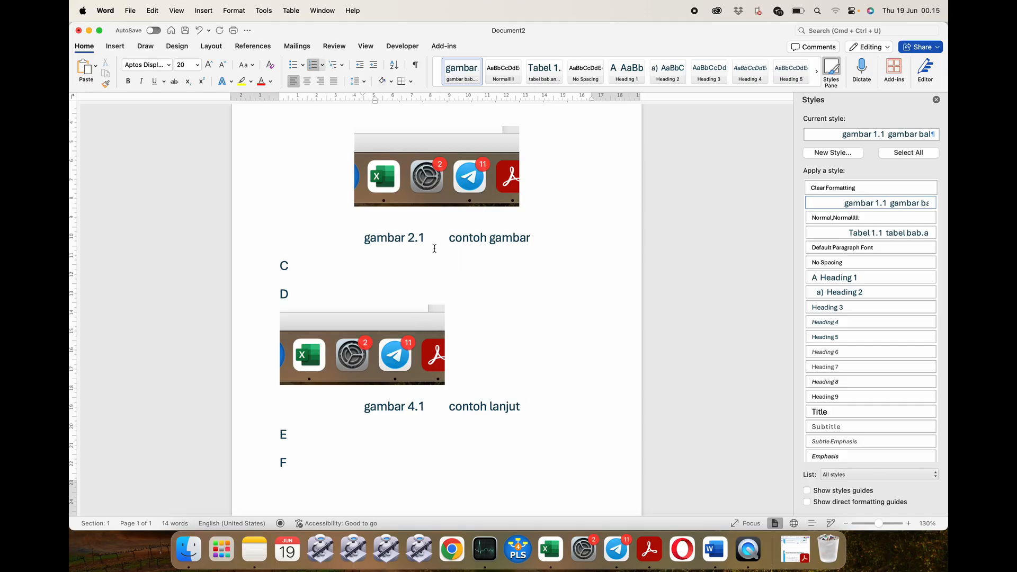
# Insert a 3x3 table on a new line below item F
pyautogui.scroll(-2, 434, 249)
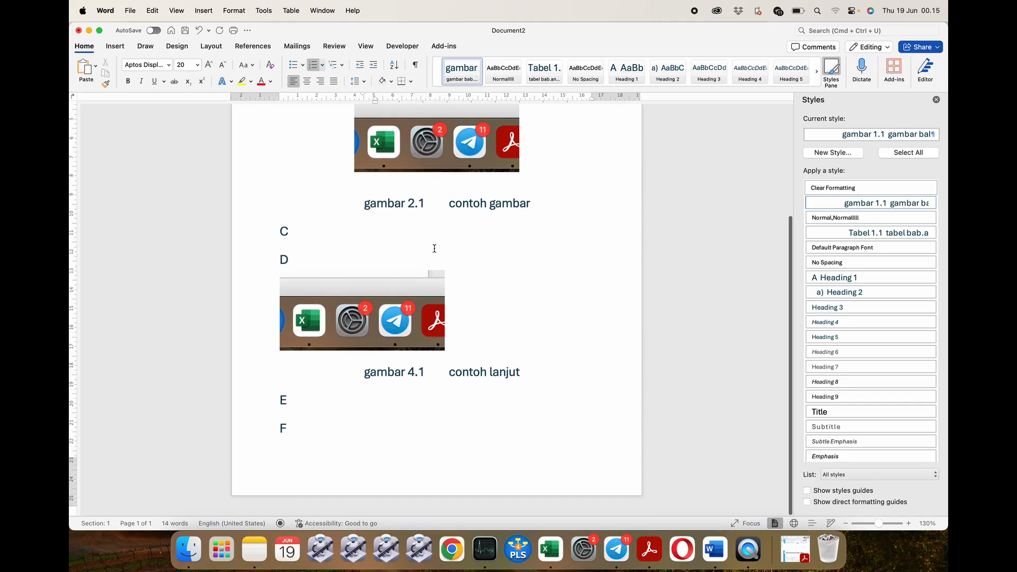
pyautogui.click(337, 433)
pyautogui.press('Return')
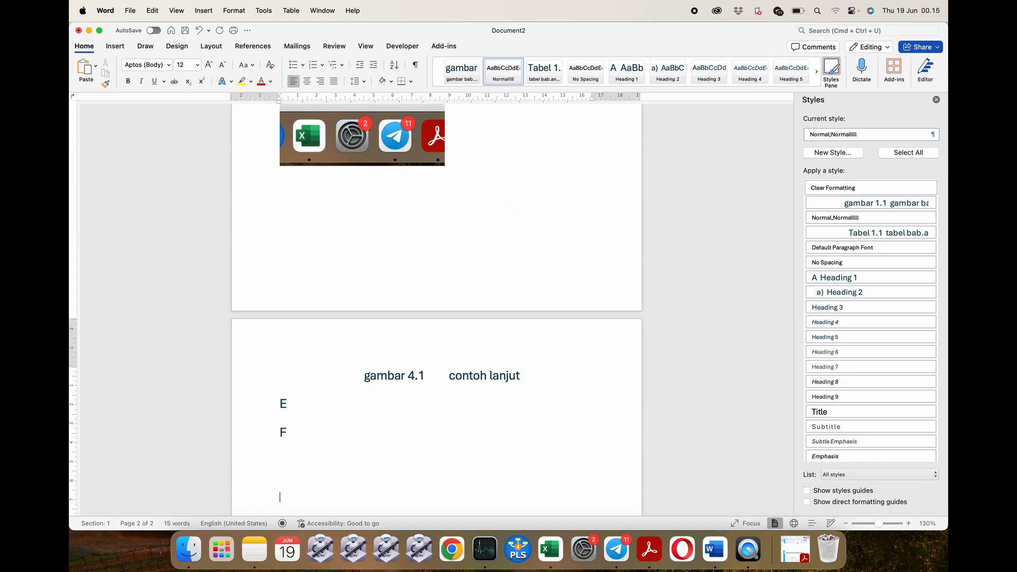
pyautogui.click(116, 47)
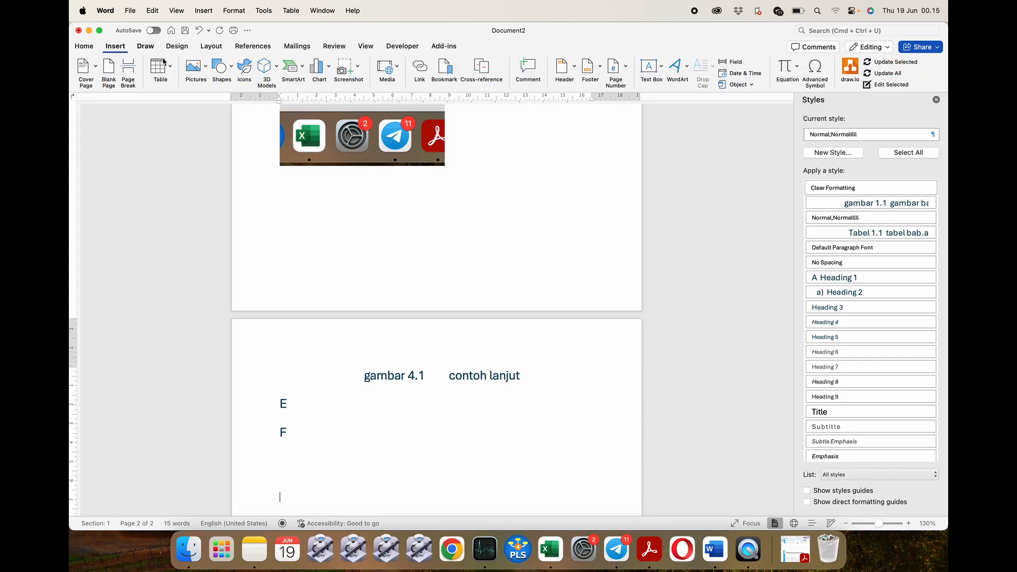
pyautogui.click(160, 71)
pyautogui.click(186, 120)
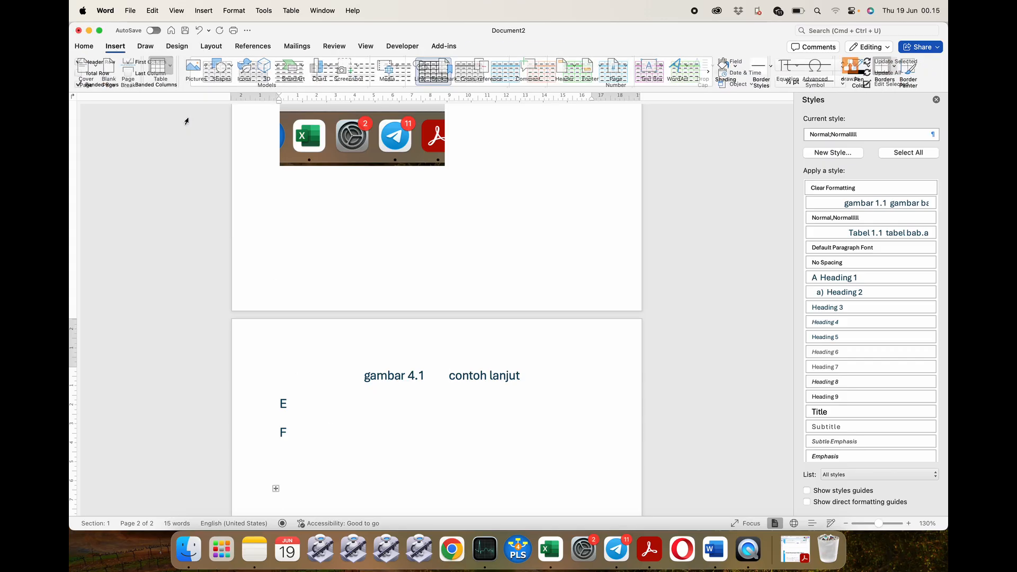
# Enter "contoh tabel" above the table and apply the tabel bab.angka style to it
pyautogui.click(302, 342)
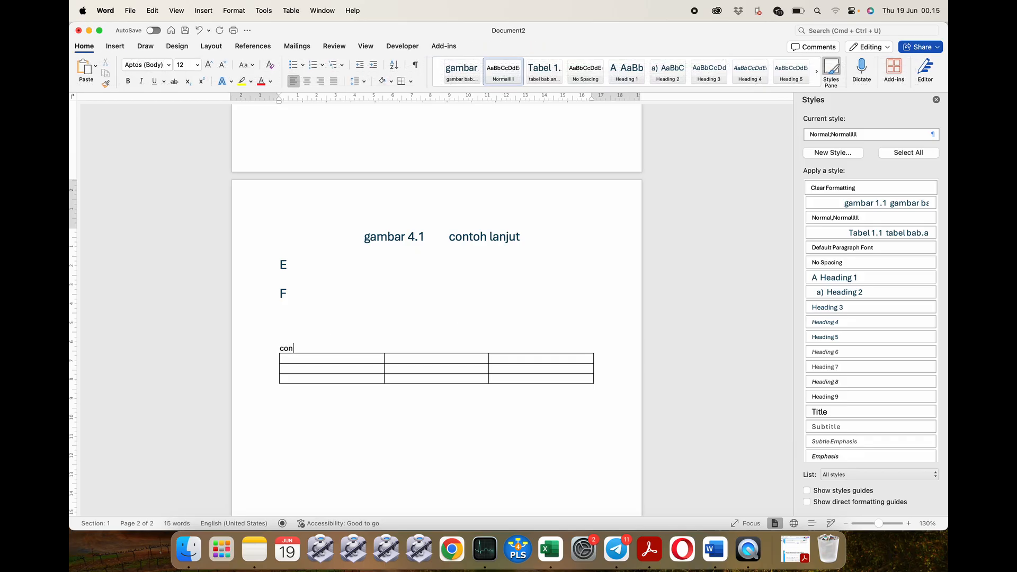
pyautogui.write('contoh tabel')
pyautogui.click(911, 233)
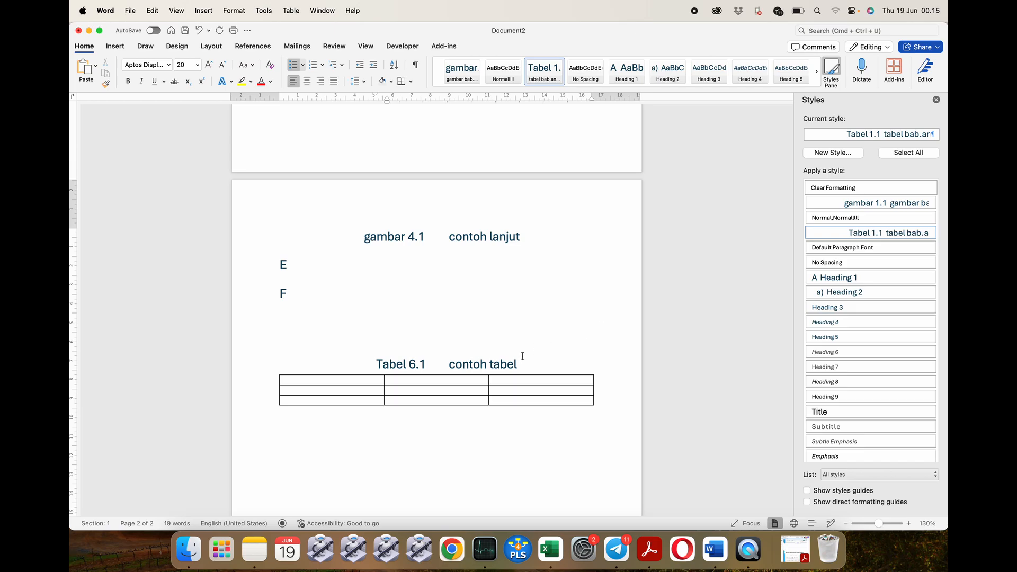
pyautogui.click(282, 293)
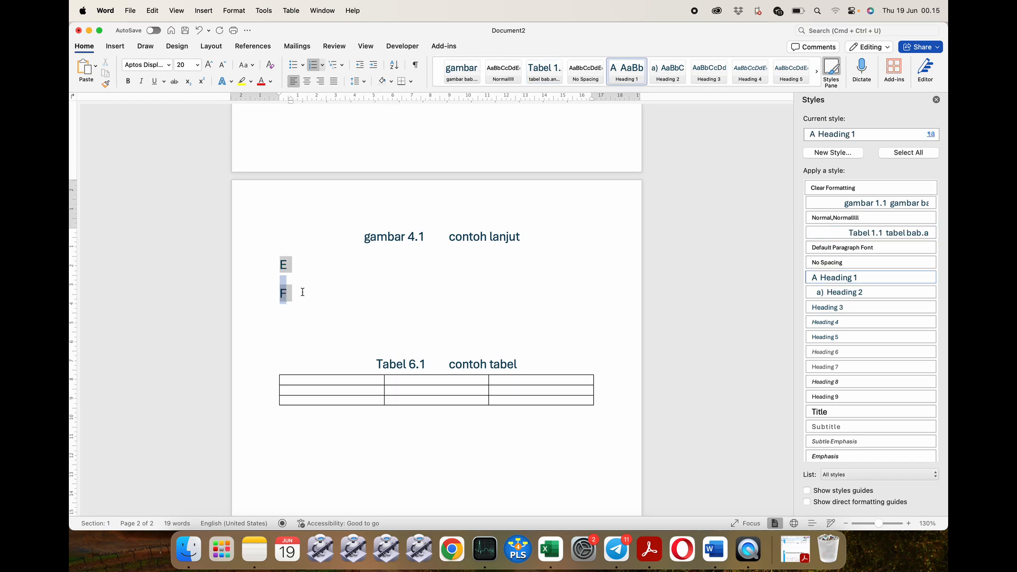
pyautogui.click(302, 292)
# Insert a second 3x3 table below the first one
pyautogui.click(487, 440)
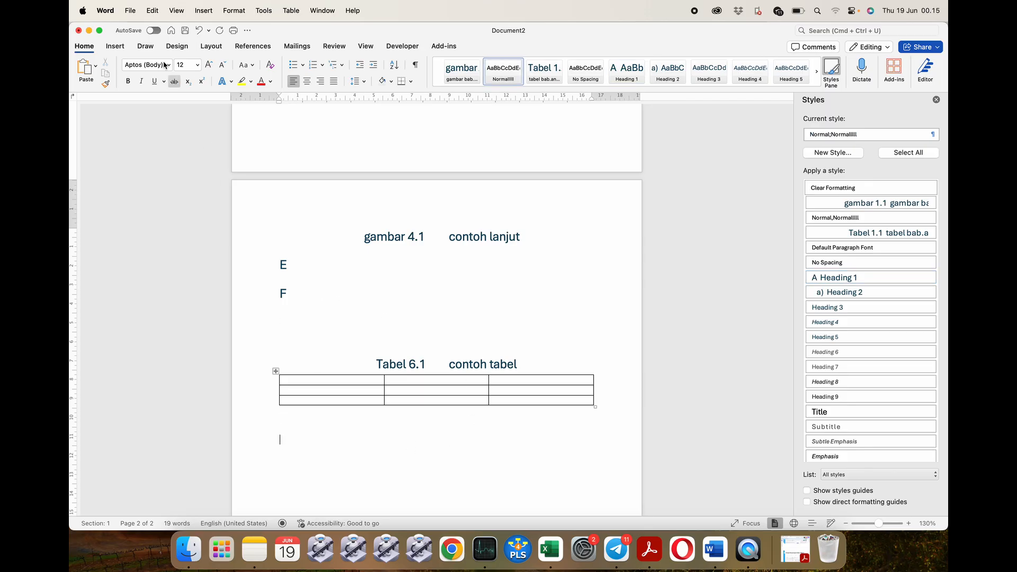
pyautogui.click(115, 46)
pyautogui.click(159, 69)
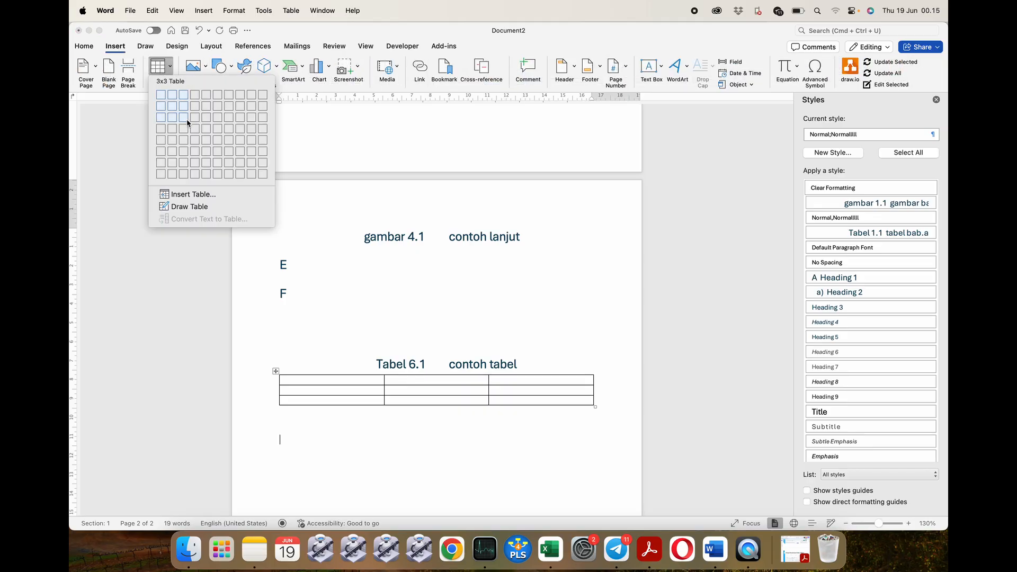
pyautogui.click(188, 123)
pyautogui.scroll(-2, 265, 301)
# Enter "contoh lanjut" above the second table and apply the tabel bab.angka style to it
pyautogui.click(296, 378)
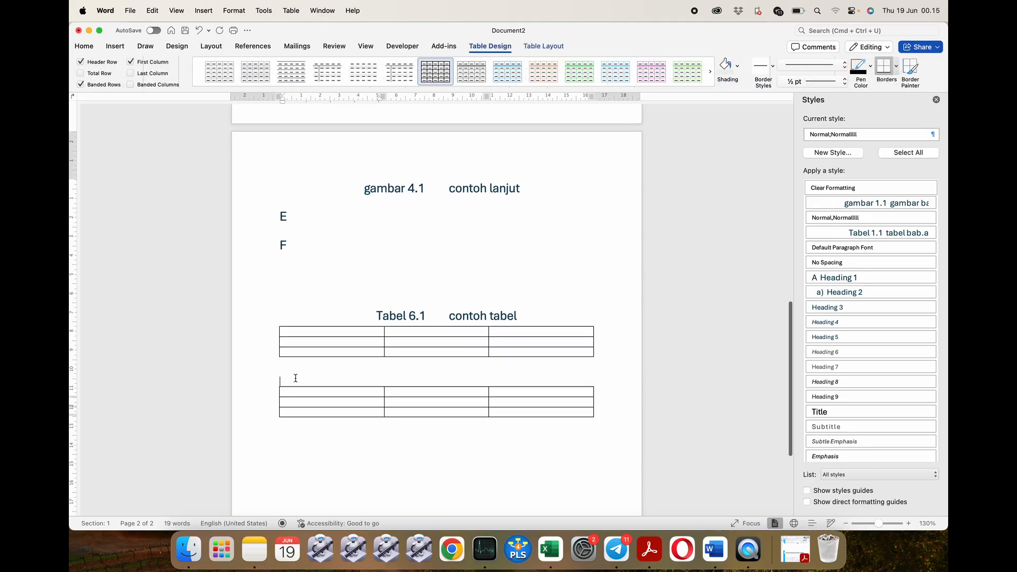
pyautogui.write('conto')
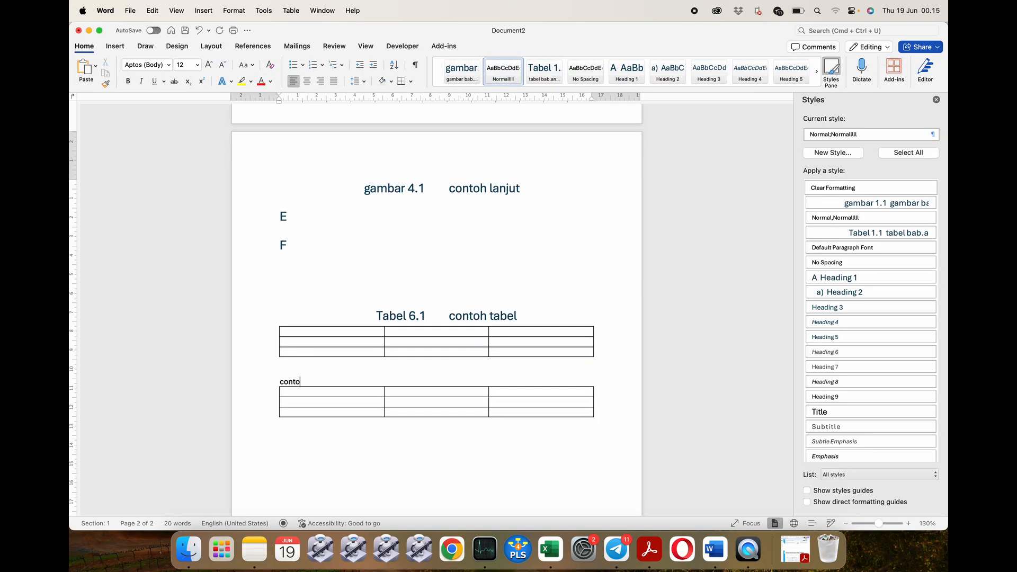
pyautogui.write('h lanjut')
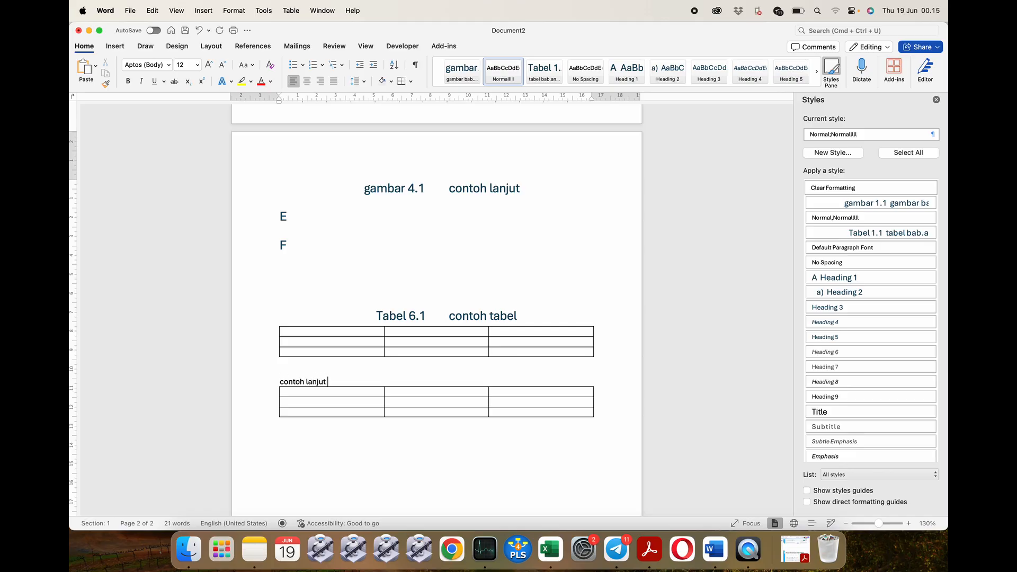
pyautogui.moveTo(330, 381); pyautogui.dragTo(273, 379)
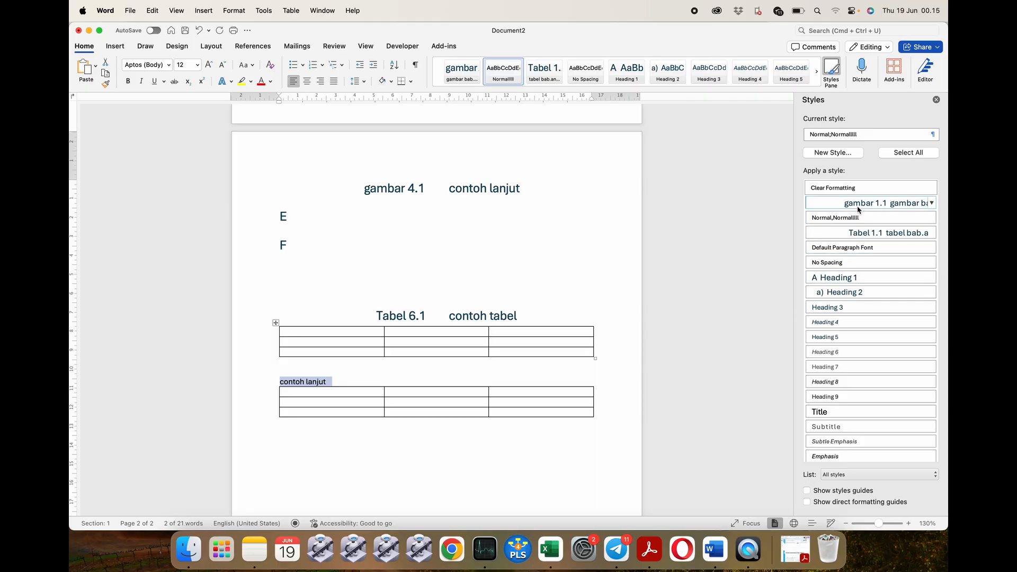
pyautogui.click(859, 236)
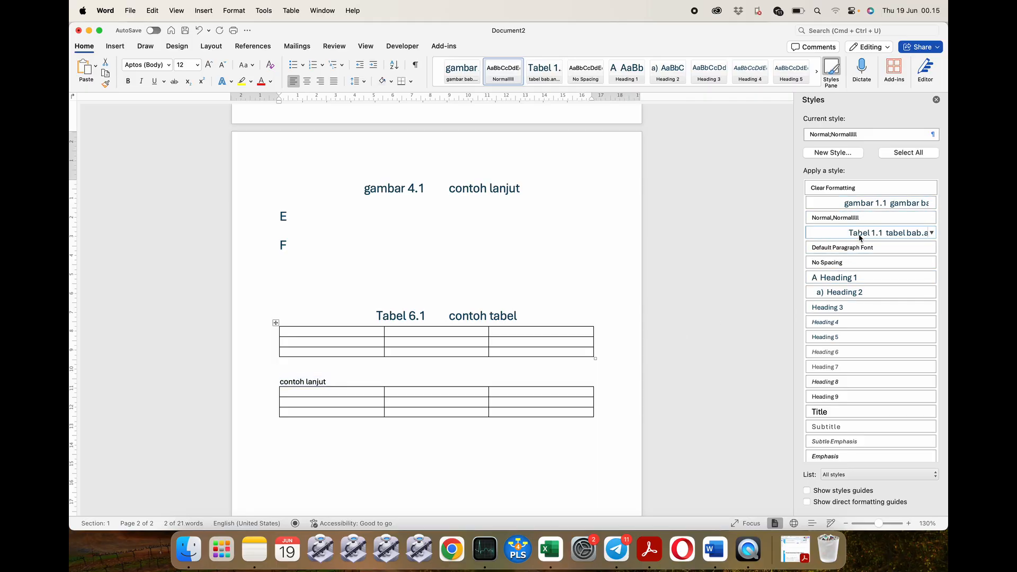
pyautogui.click(542, 394)
pyautogui.click(450, 398)
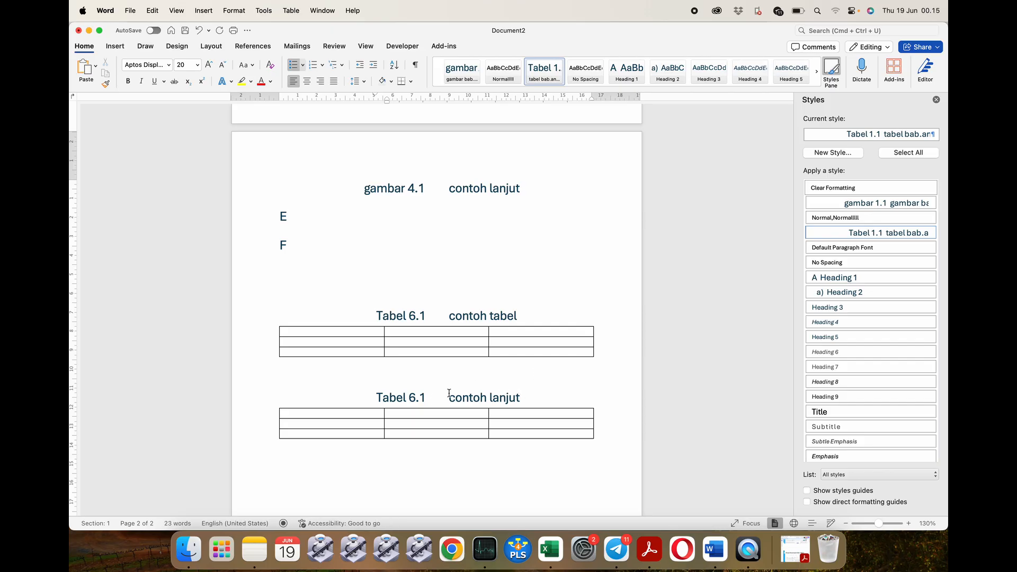
# Try splitting the second table's caption after "co" to test its numbering, and undo the split
pyautogui.doubleClick(415, 398)
pyautogui.click(463, 397)
pyautogui.press('Return')
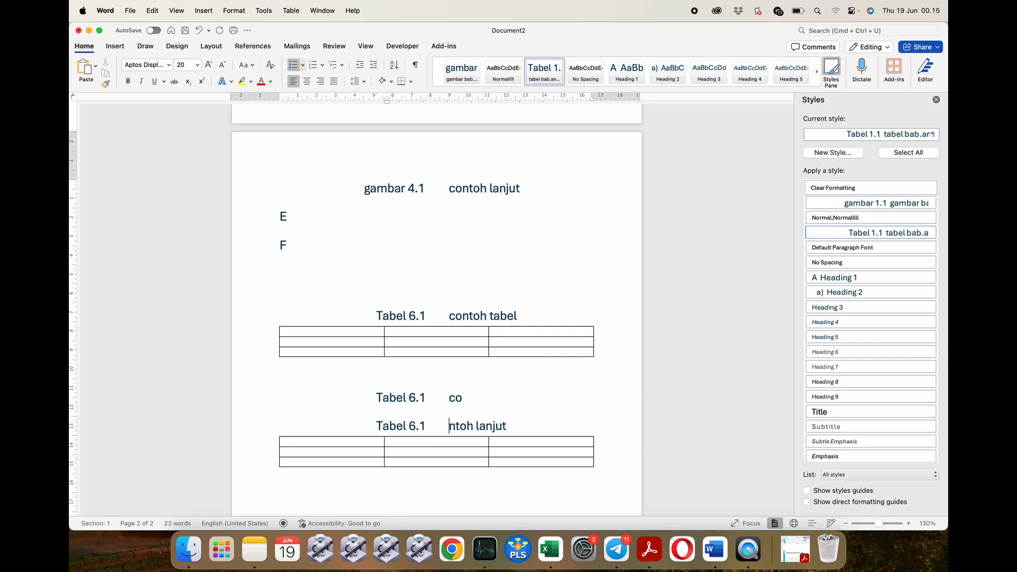
pyautogui.press('super+z')
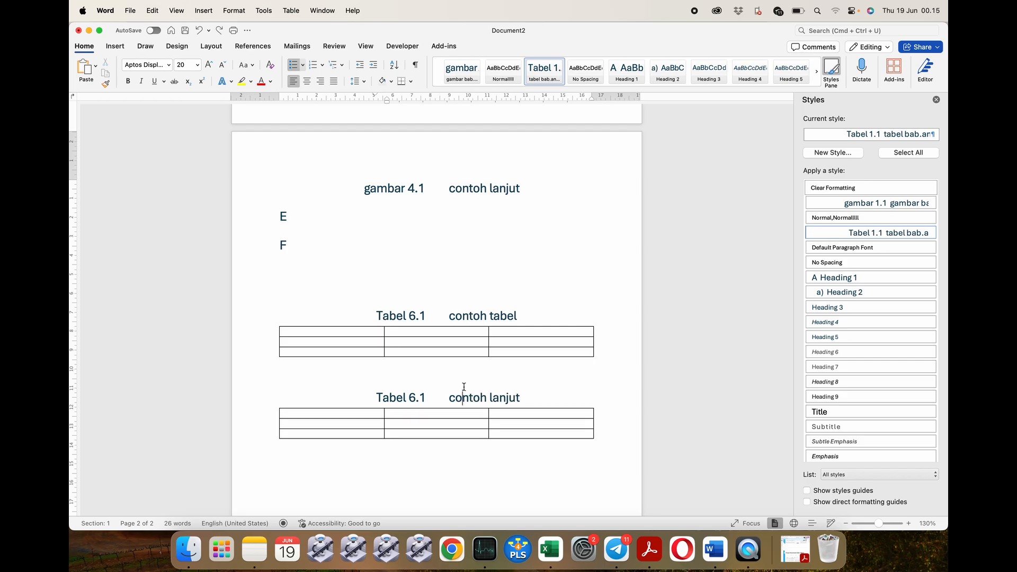
pyautogui.click(416, 398)
pyautogui.click(478, 386)
pyautogui.press('super+z')
# Try adding a new caption line after "contoh lanjut" above the second table, and undo it
pyautogui.scroll(5, 432, 392)
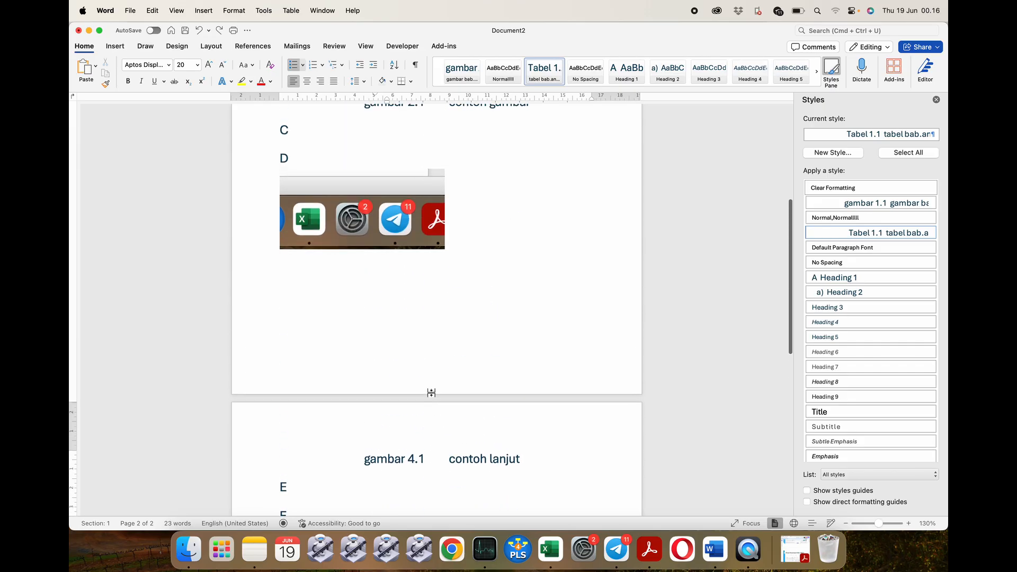
pyautogui.scroll(-5, 431, 390)
pyautogui.click(411, 396)
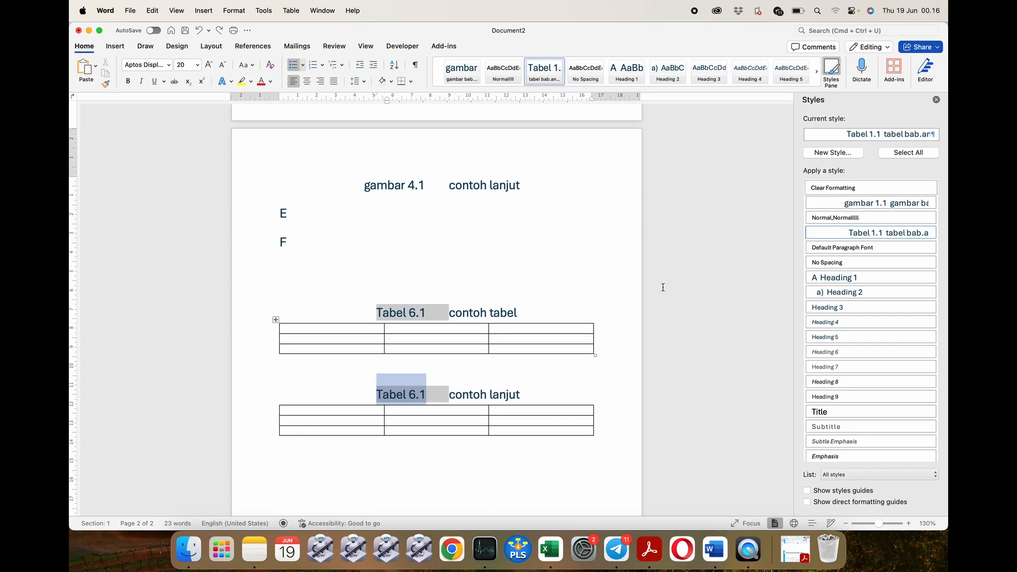
pyautogui.click(531, 391)
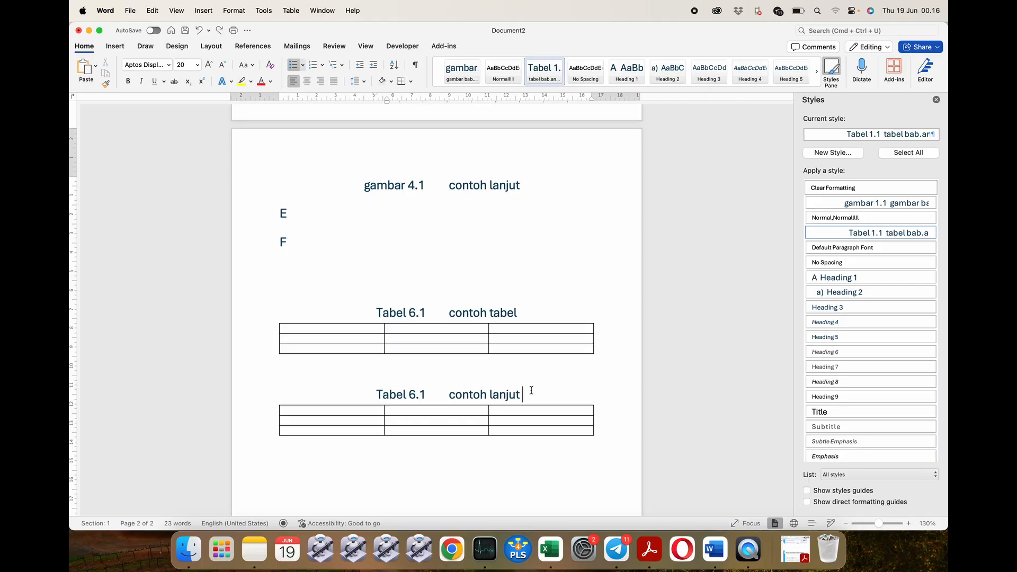
pyautogui.press('Return')
pyautogui.press('super+z')
# Modify list style "contoh style 1" so that level 8, linked to gambar bab.angka, restarts numbering after Level 1
pyautogui.click(343, 66)
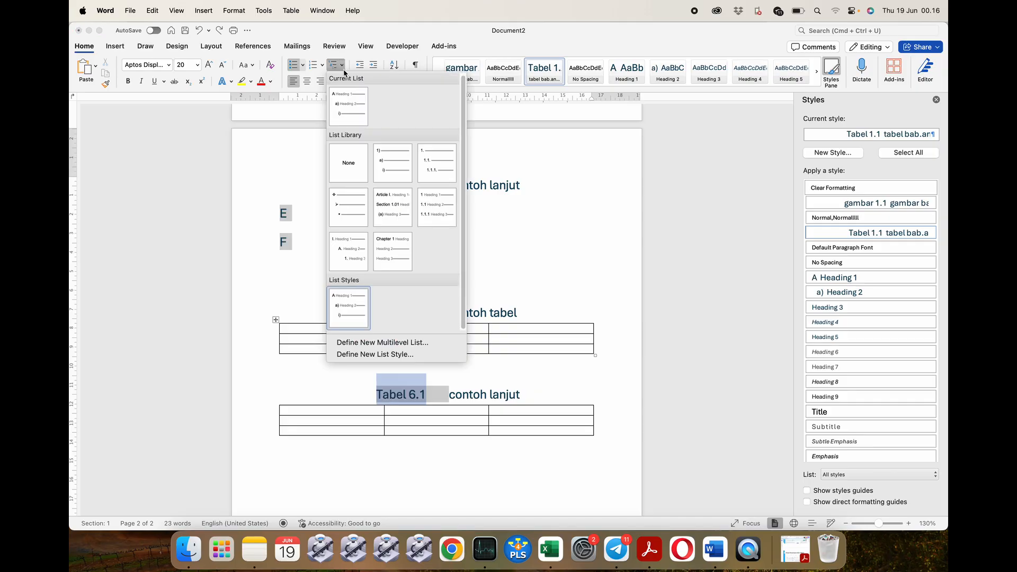
pyautogui.rightClick(349, 317)
pyautogui.click(362, 318)
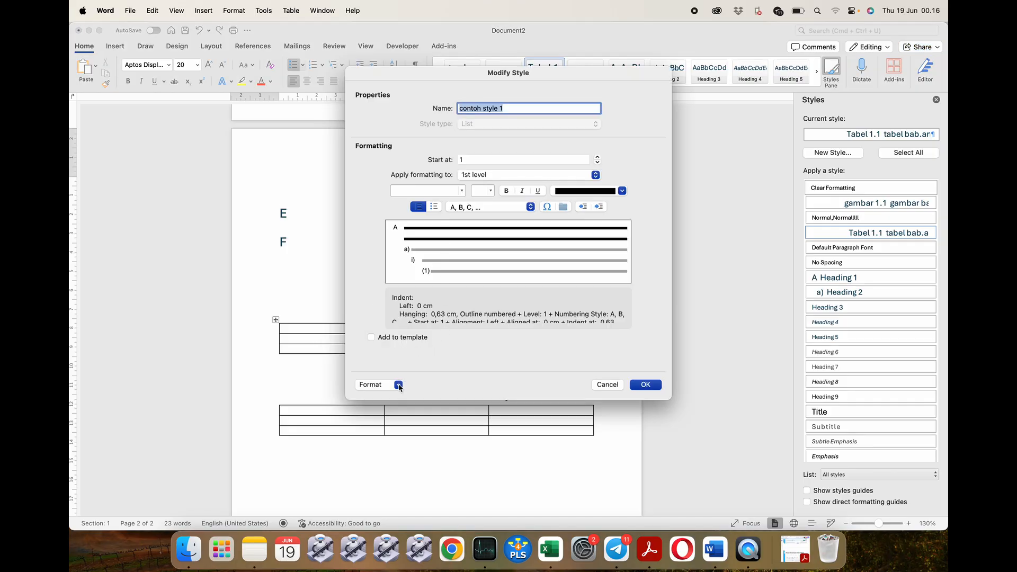
pyautogui.click(399, 385)
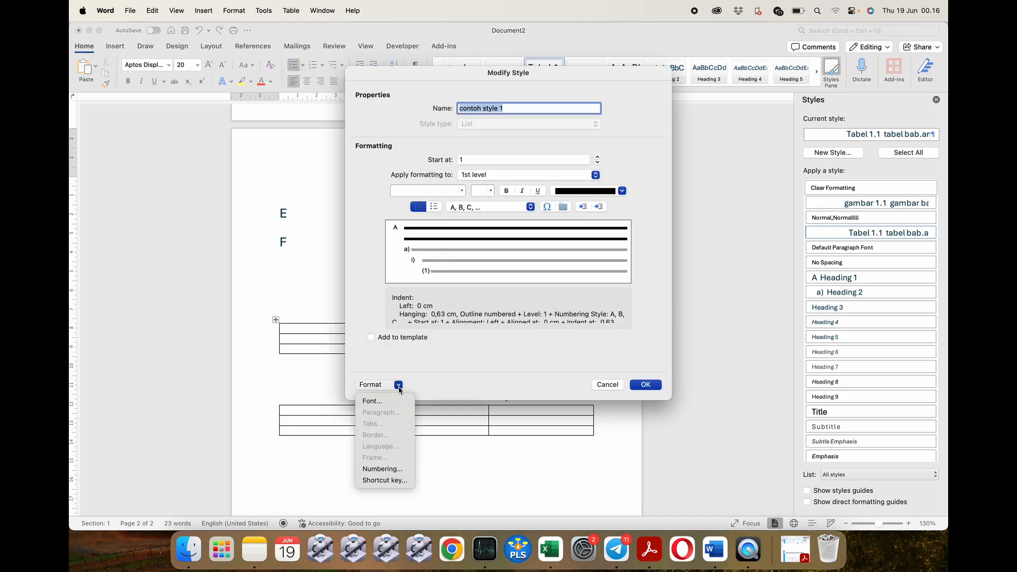
pyautogui.click(387, 471)
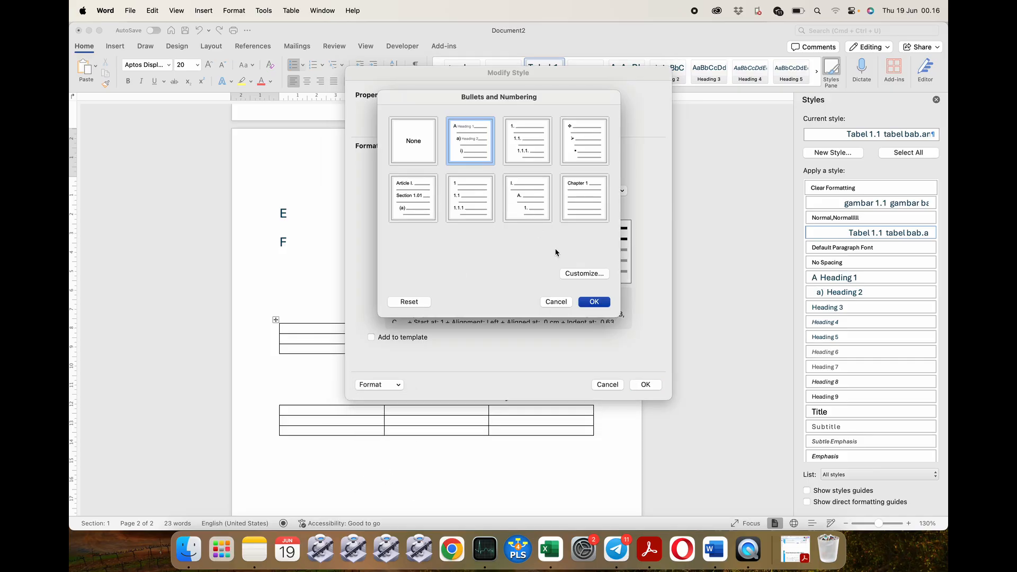
pyautogui.click(582, 274)
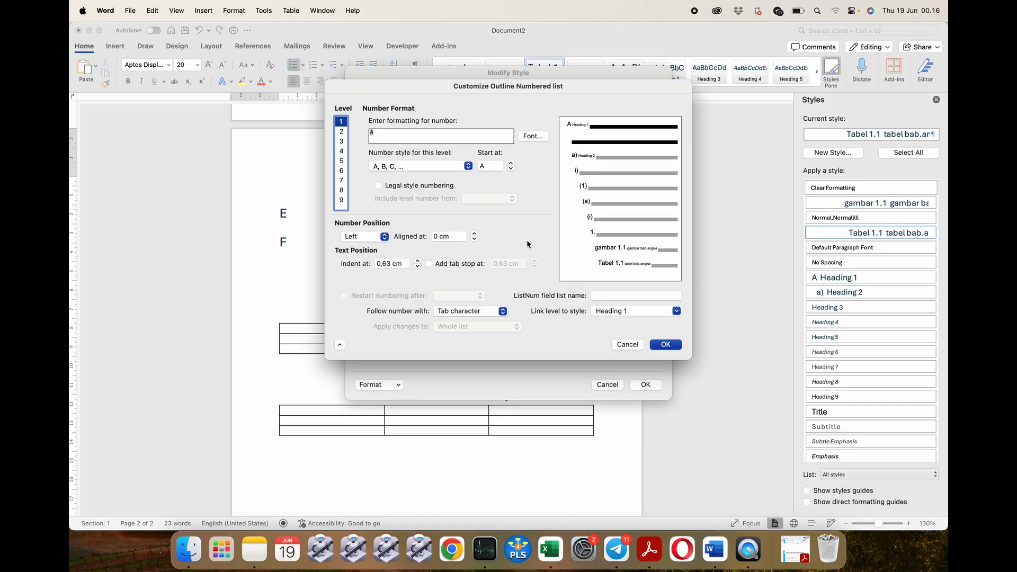
pyautogui.click(342, 190)
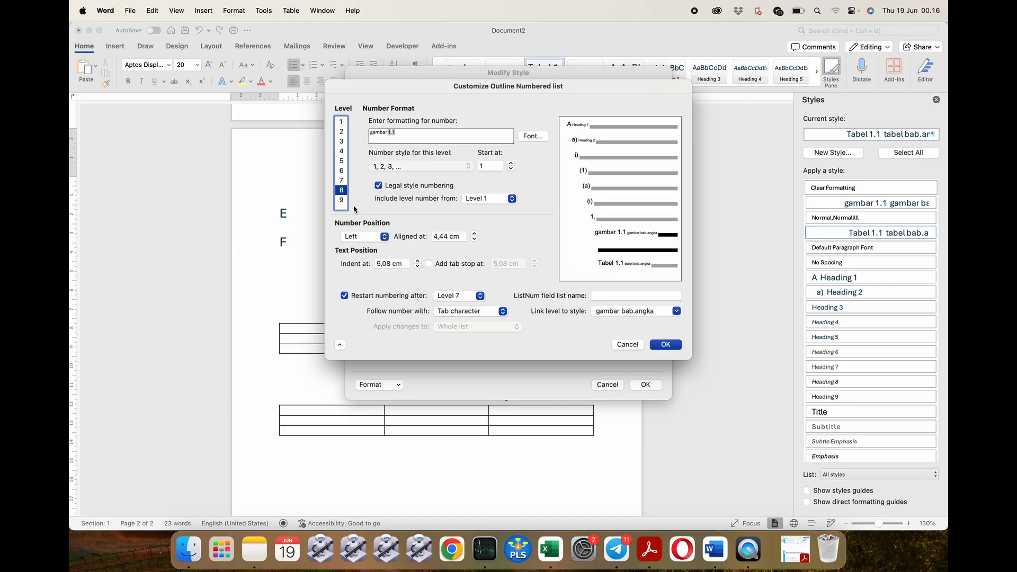
pyautogui.click(341, 202)
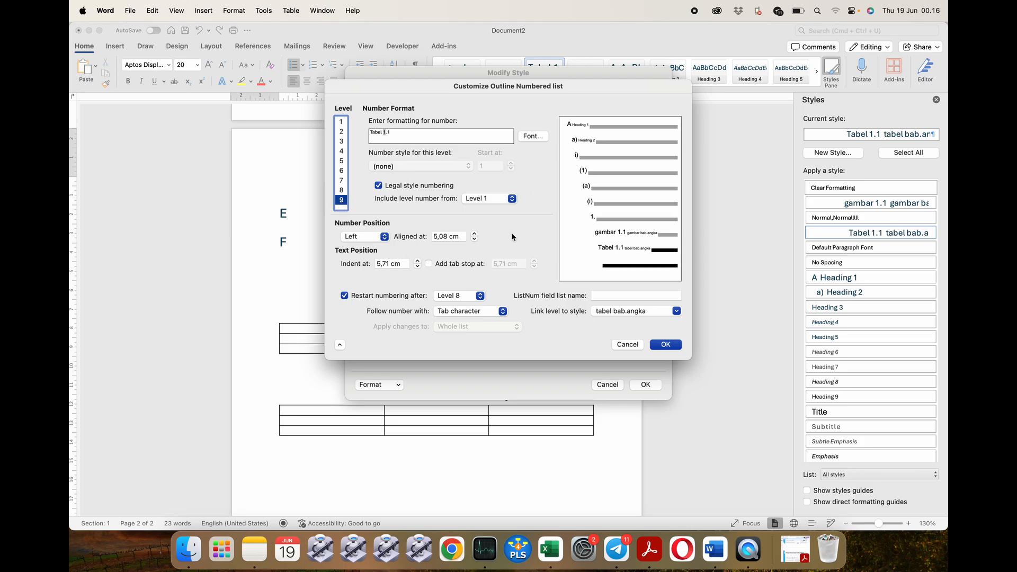
pyautogui.click(342, 191)
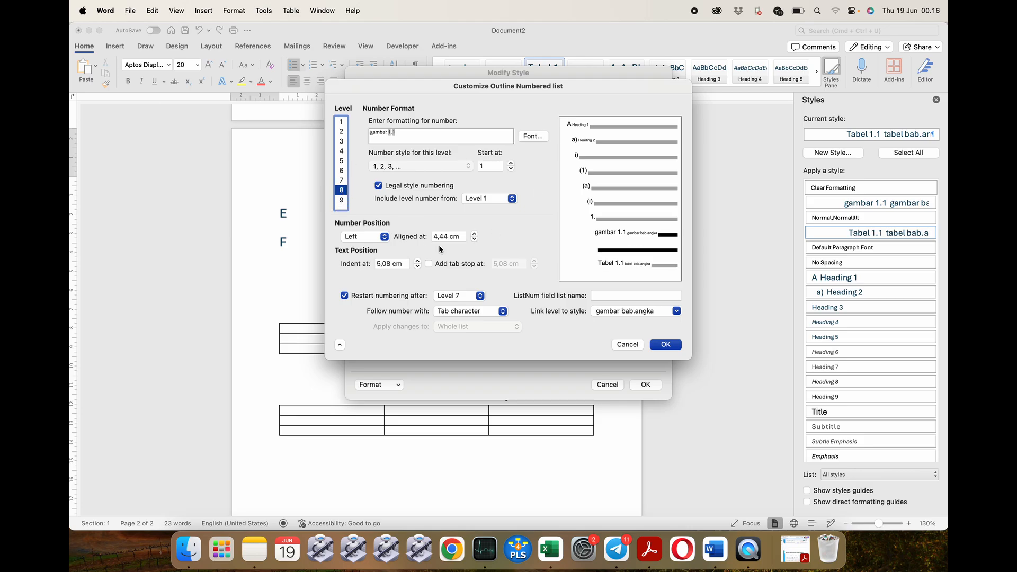
pyautogui.click(480, 296)
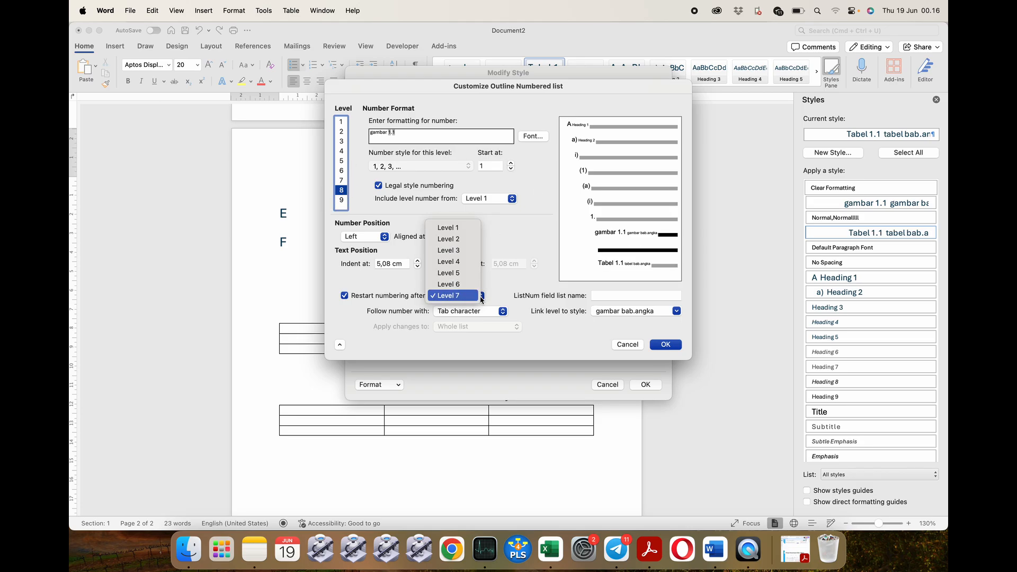
pyautogui.click(468, 228)
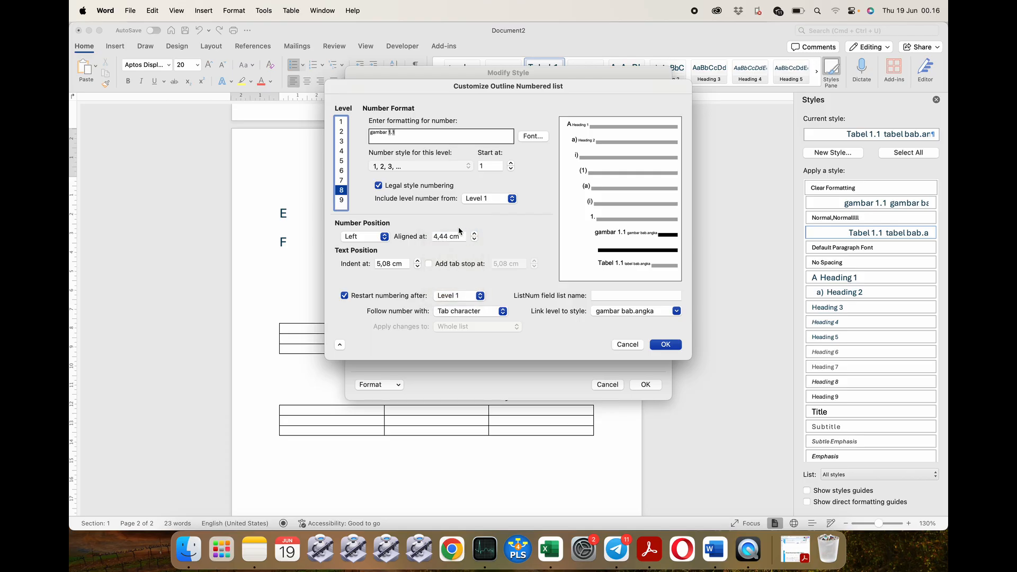
# Set level 9, linked to tabel bab.angka, to restart numbering after Level 1 and accept the list style changes
pyautogui.click(341, 200)
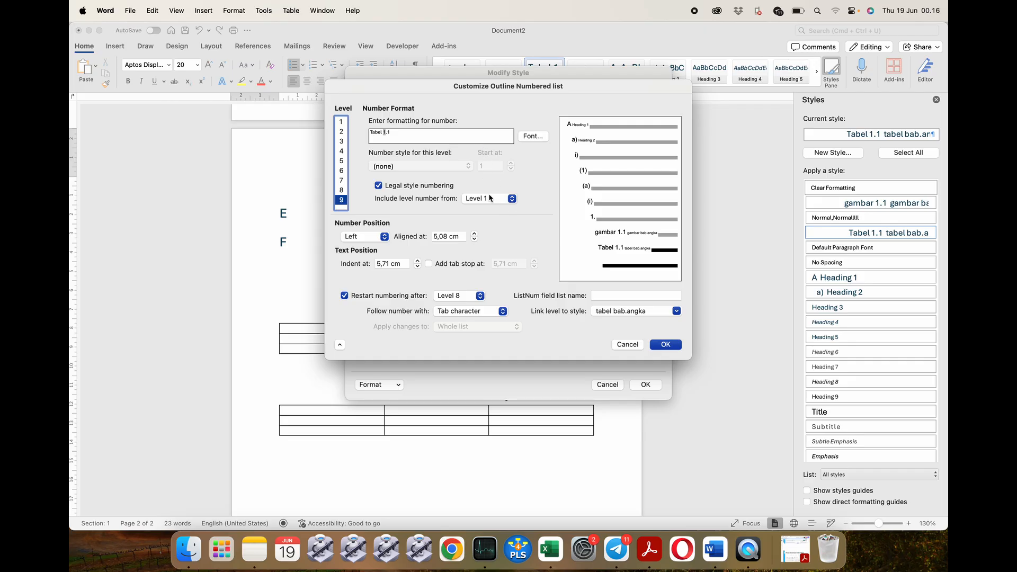
pyautogui.click(460, 296)
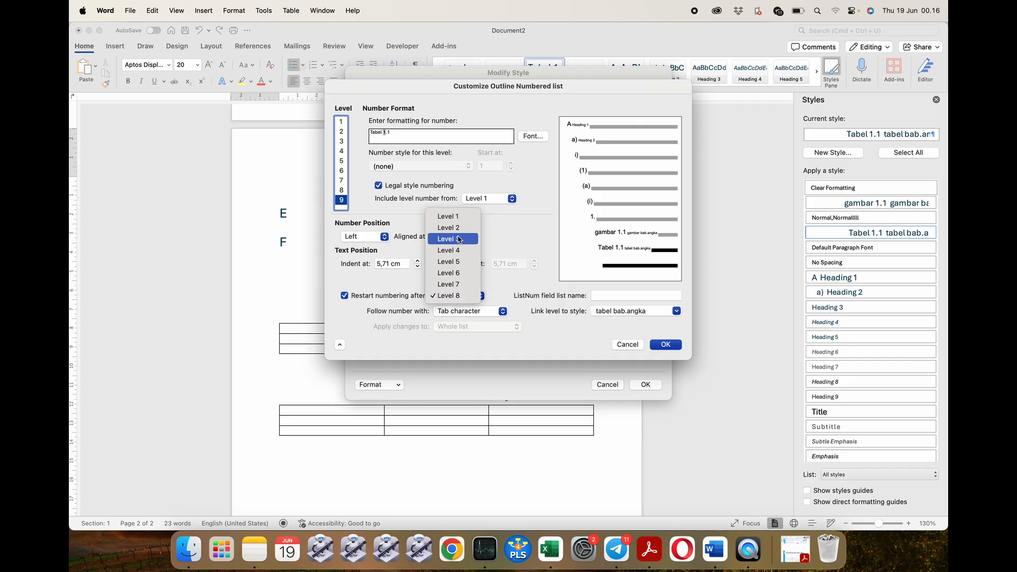
pyautogui.click(449, 216)
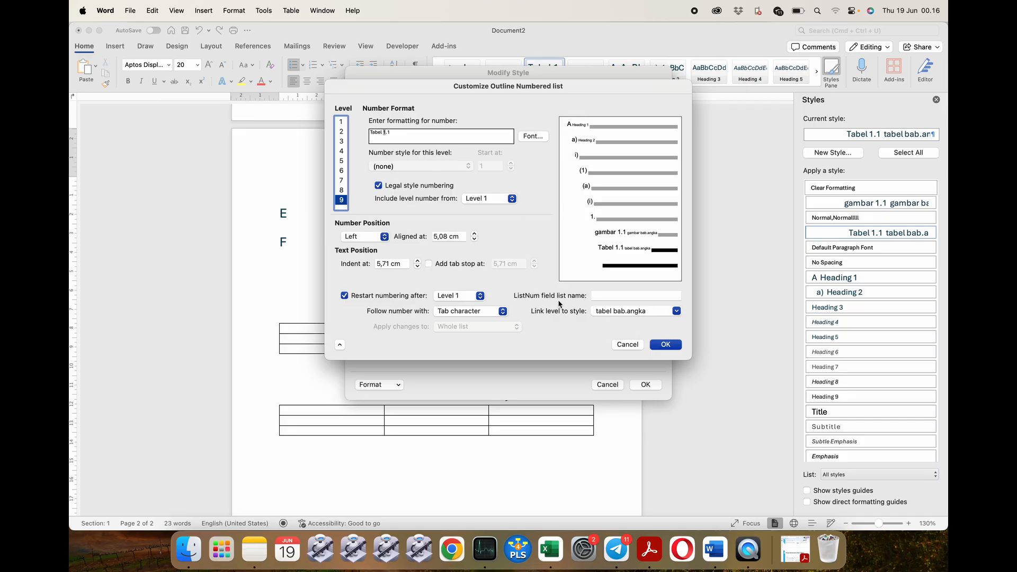
pyautogui.click(665, 345)
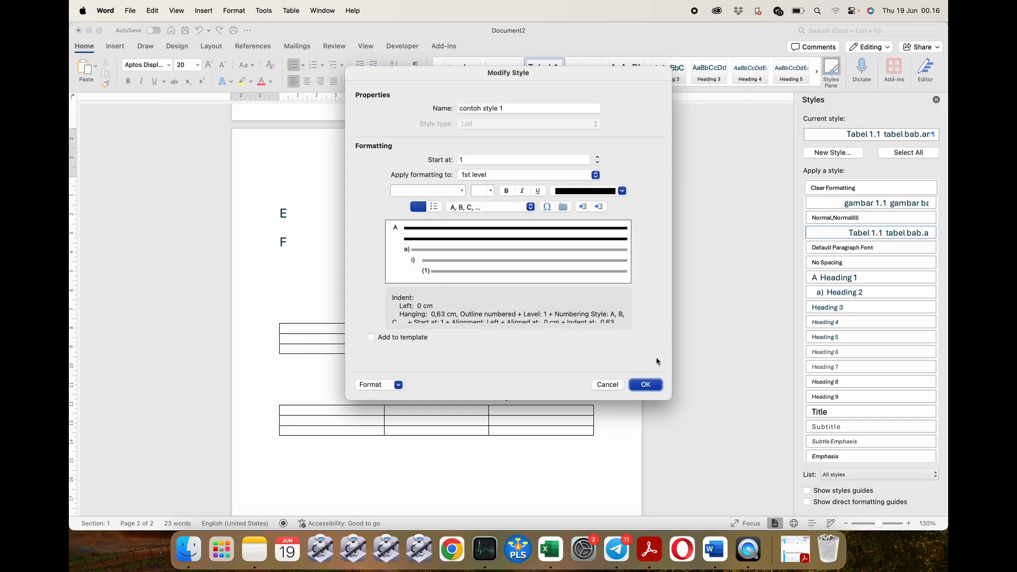
pyautogui.click(654, 387)
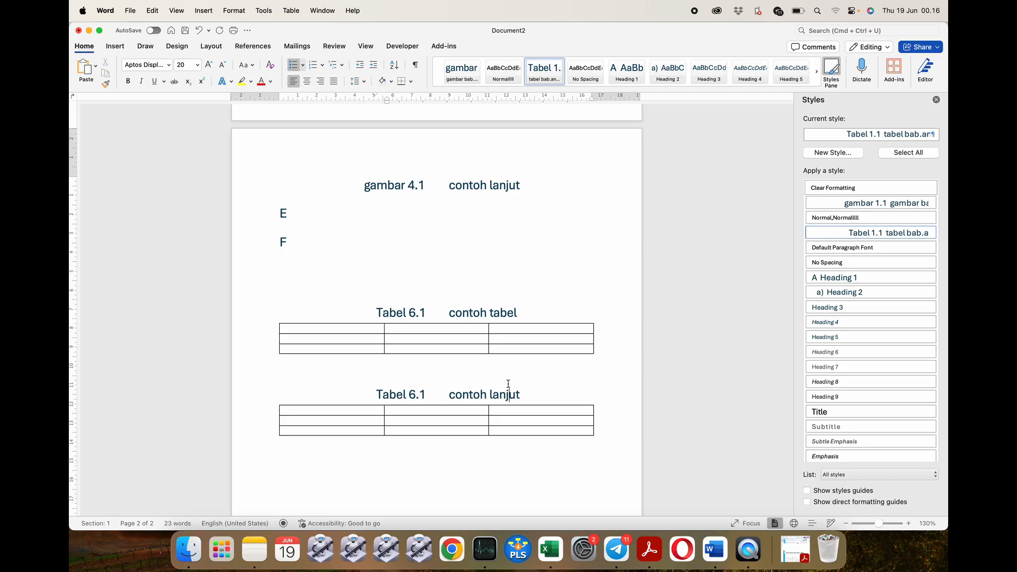
# Retest the table numbering with an extra line below the "contoh lanjut" table caption, and undo it
pyautogui.click(532, 384)
pyautogui.press('Return')
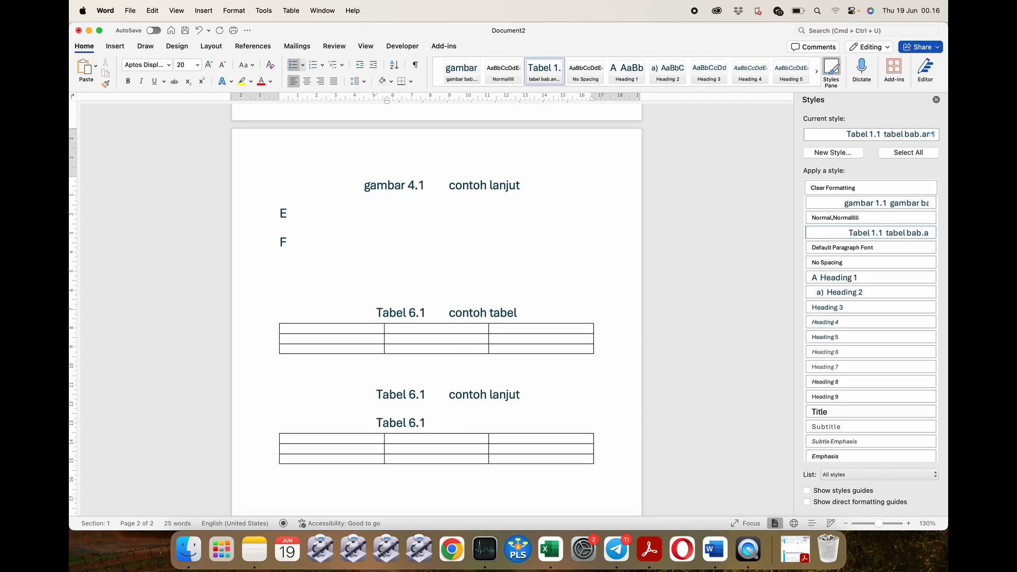
pyautogui.press('super+z')
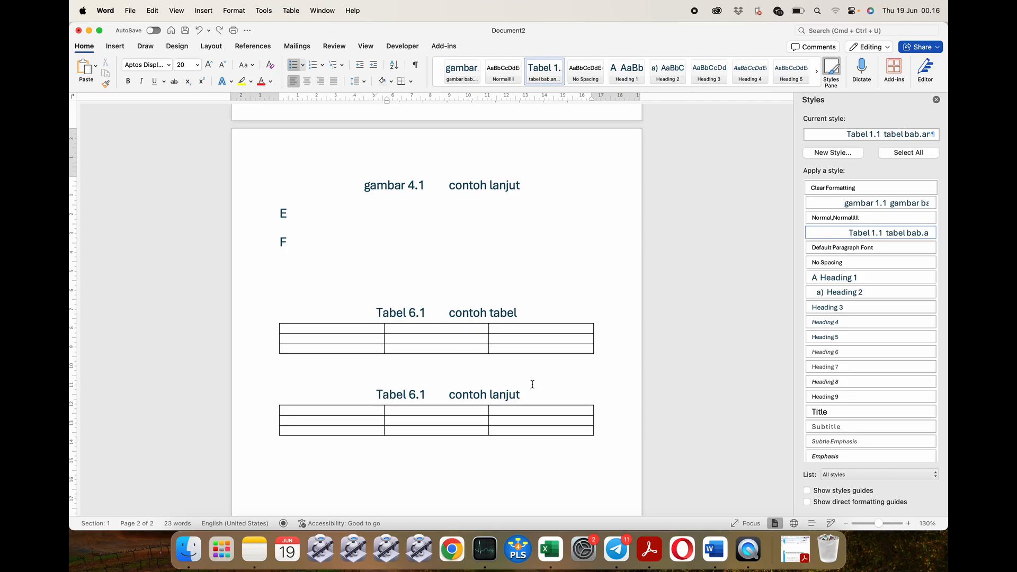
# Add a caption line below "contoh tabel" and try the gambar bab.angka style on both lines to compare the numbering
pyautogui.click(521, 312)
pyautogui.press('Return')
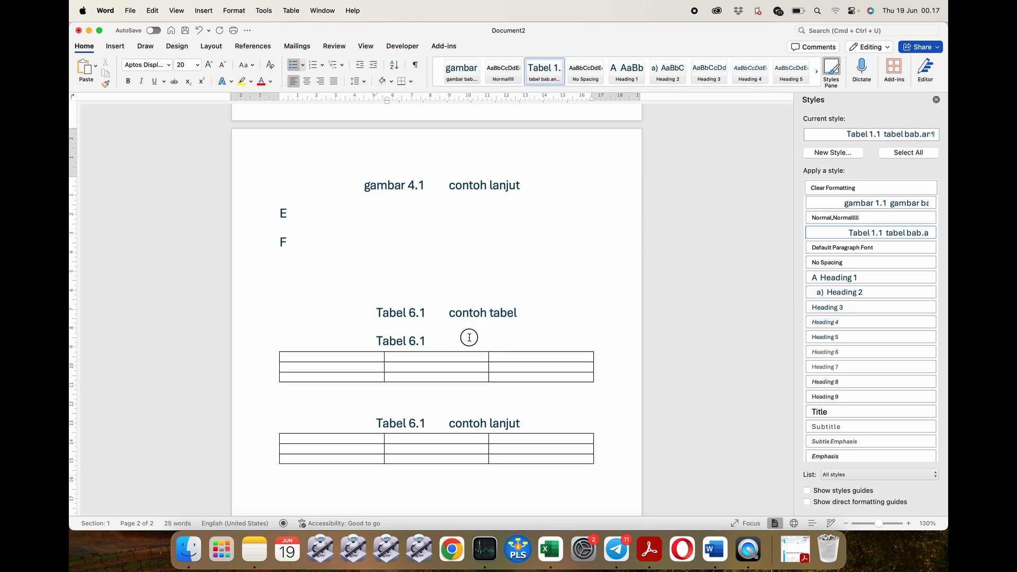
pyautogui.moveTo(467, 336); pyautogui.dragTo(444, 314)
pyautogui.click(866, 204)
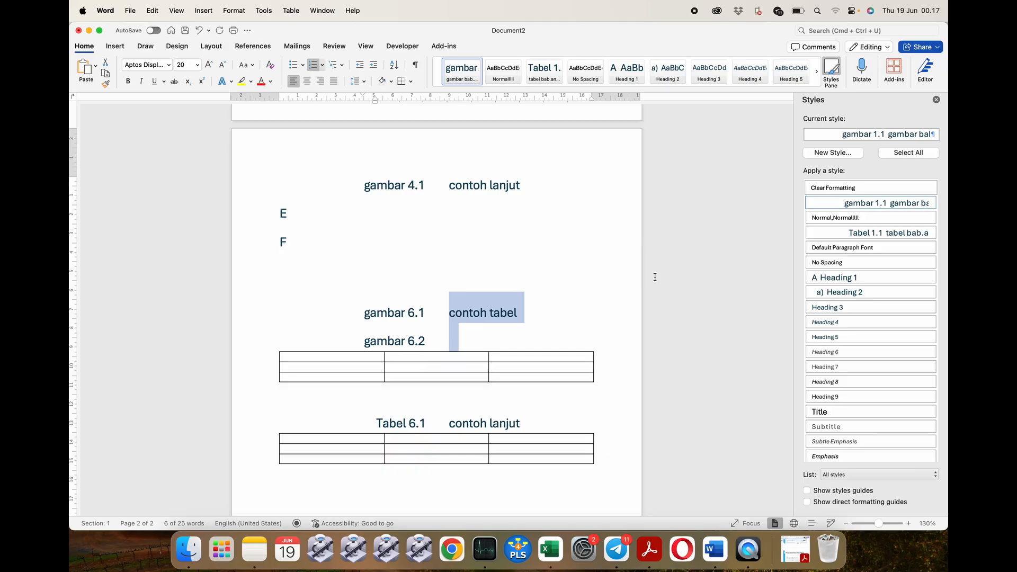
pyautogui.click(525, 324)
pyautogui.click(481, 332)
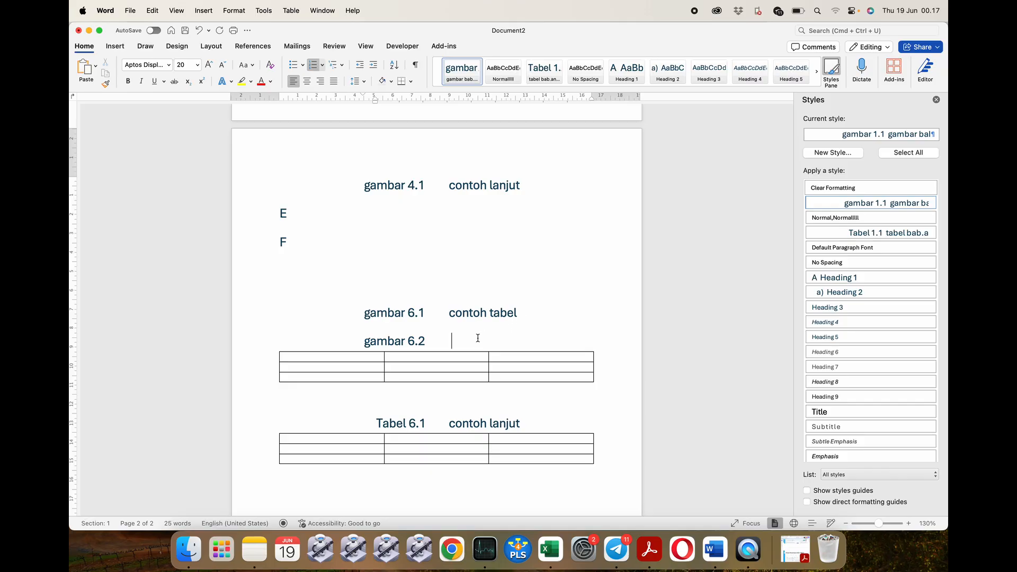
# Reapply the tabel bab.angka style to both caption lines and remove the extra line above the first table
pyautogui.moveTo(477, 337); pyautogui.dragTo(429, 318)
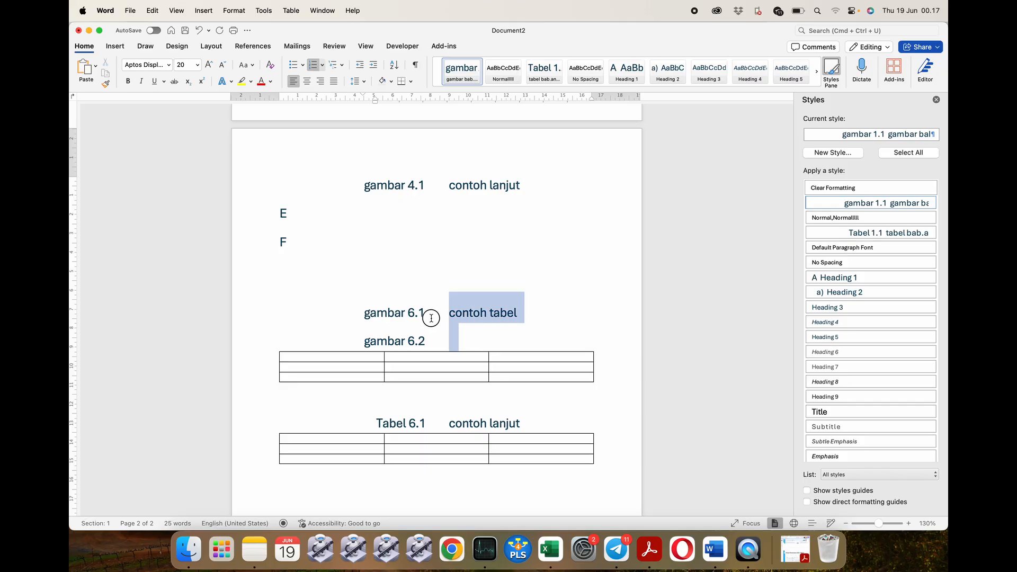
pyautogui.click(868, 233)
pyautogui.click(447, 336)
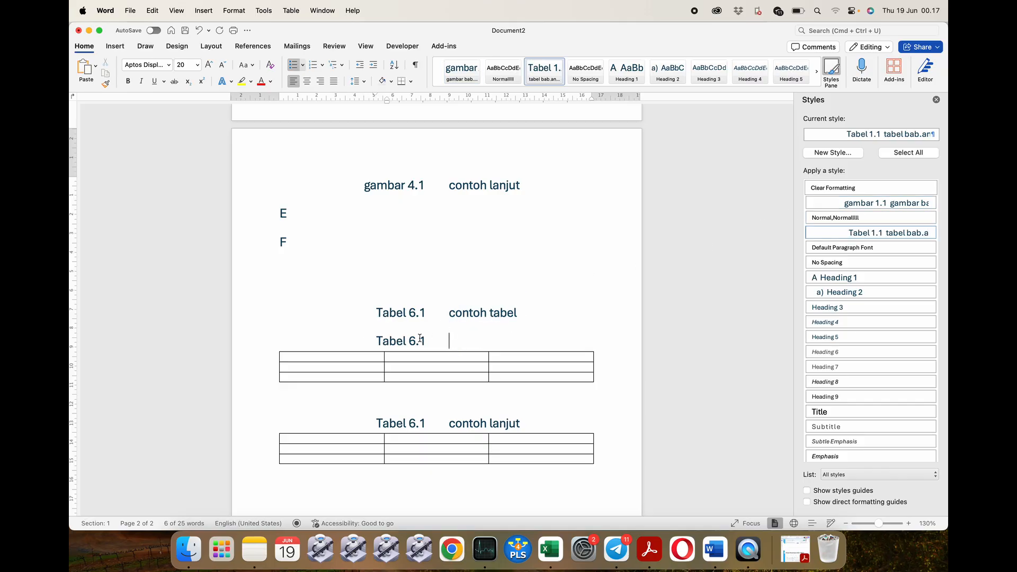
pyautogui.click(417, 339)
pyautogui.click(452, 337)
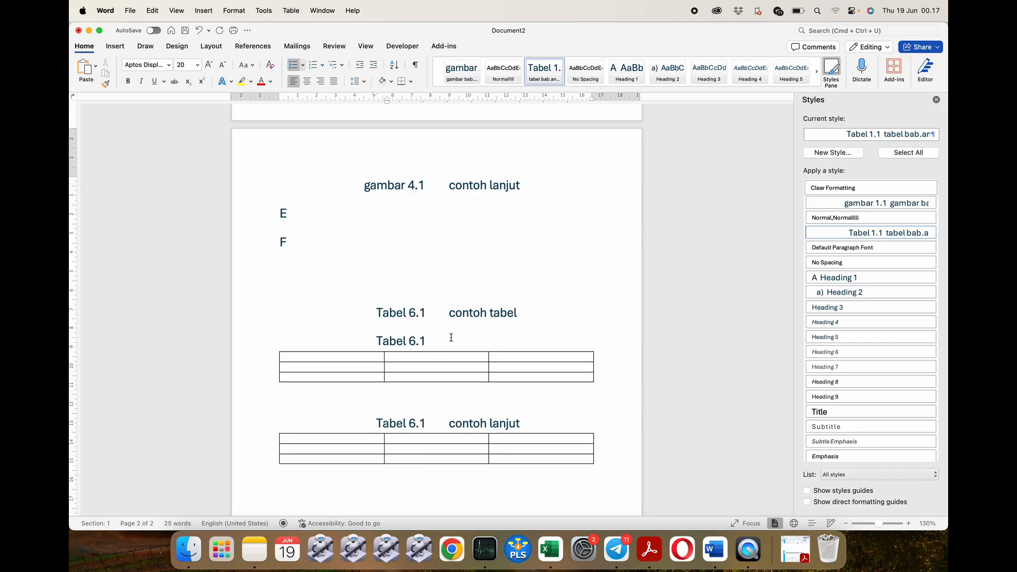
pyautogui.press('BackSpace')
pyautogui.press('Return')
pyautogui.press('super+z')
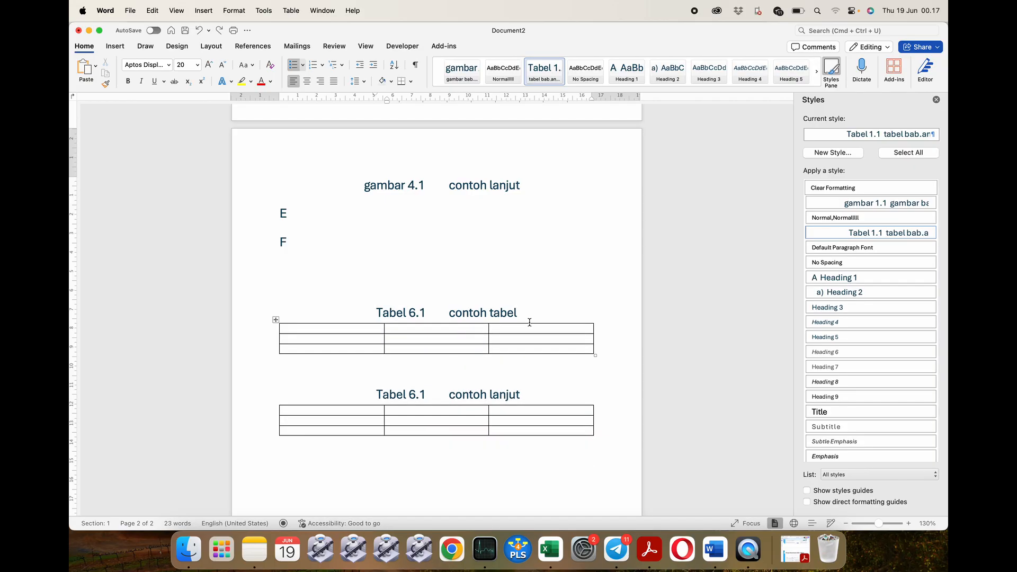
# Save the multilevel list used in the current document to the list library
pyautogui.click(317, 65)
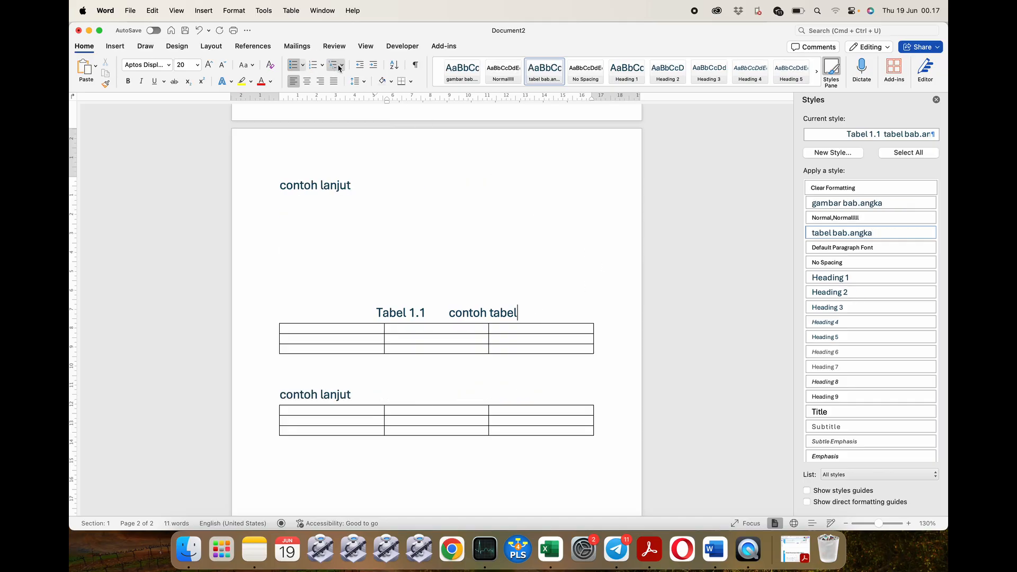
pyautogui.click(340, 66)
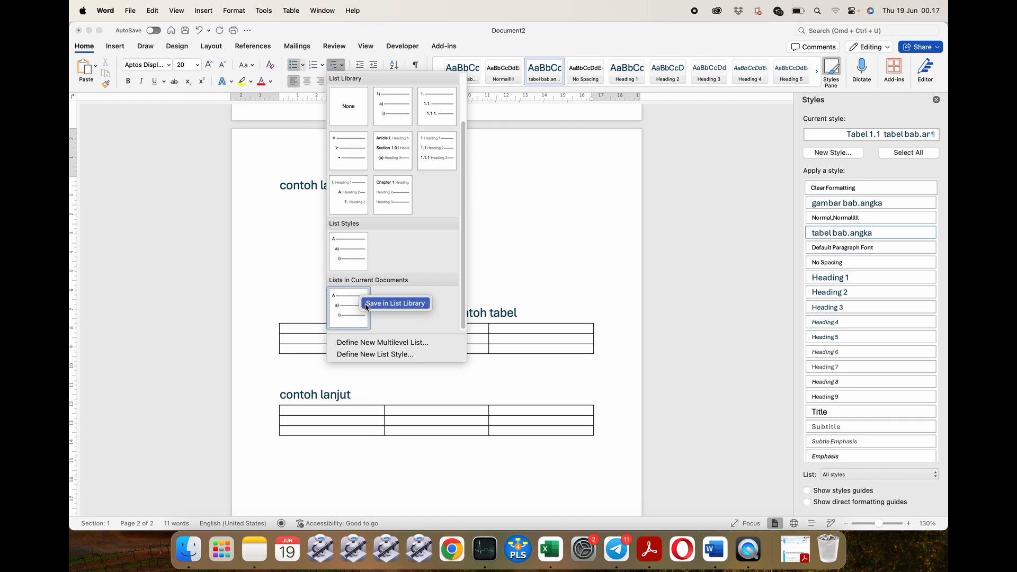
pyautogui.click(302, 331)
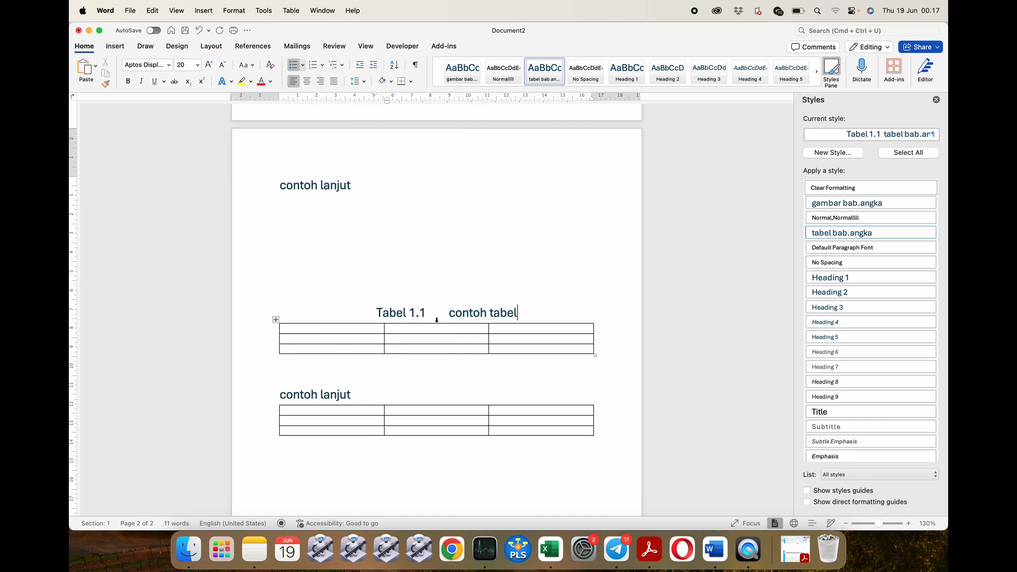
pyautogui.click(337, 67)
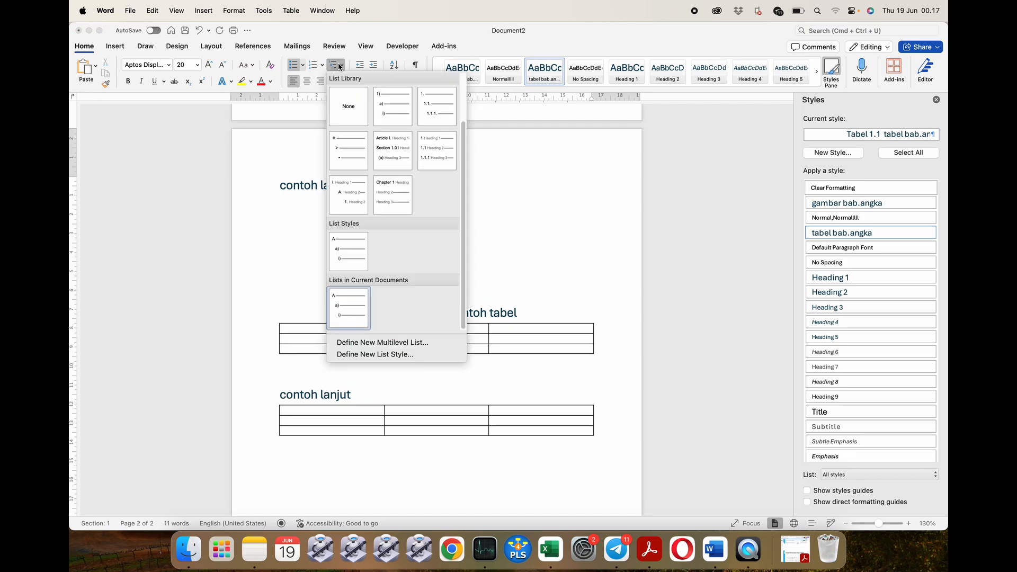
pyautogui.rightClick(348, 308)
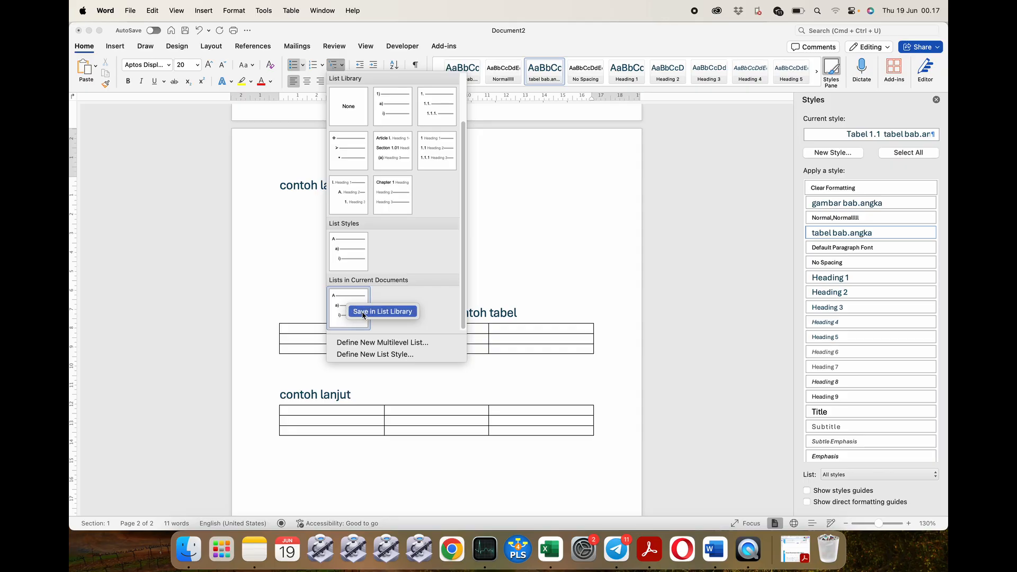
pyautogui.click(363, 312)
pyautogui.click(408, 310)
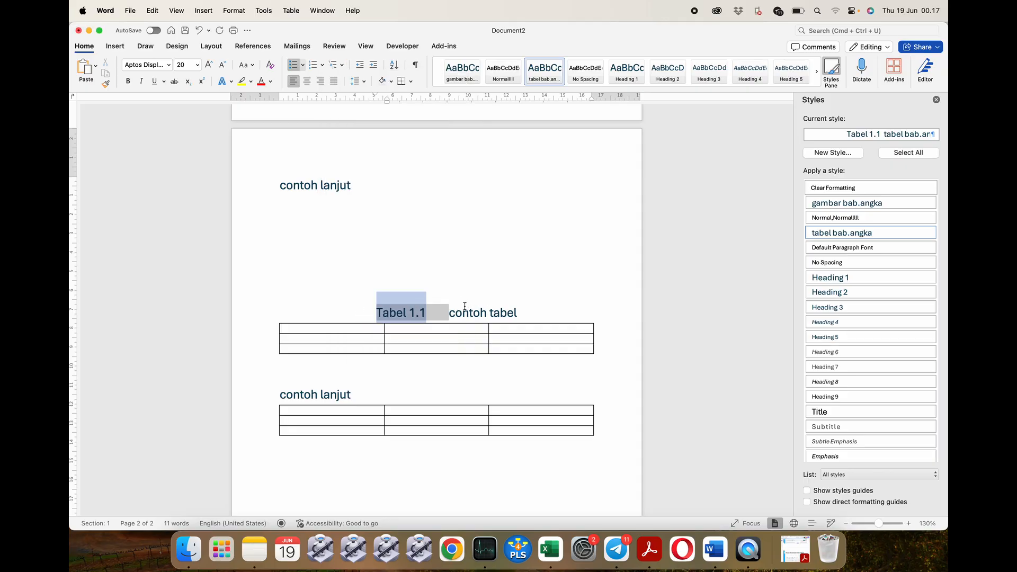
# Open the outline level customization of list style contoh style 1 and compare the level 8 and level 9 number settings
pyautogui.click(440, 222)
pyautogui.click(332, 65)
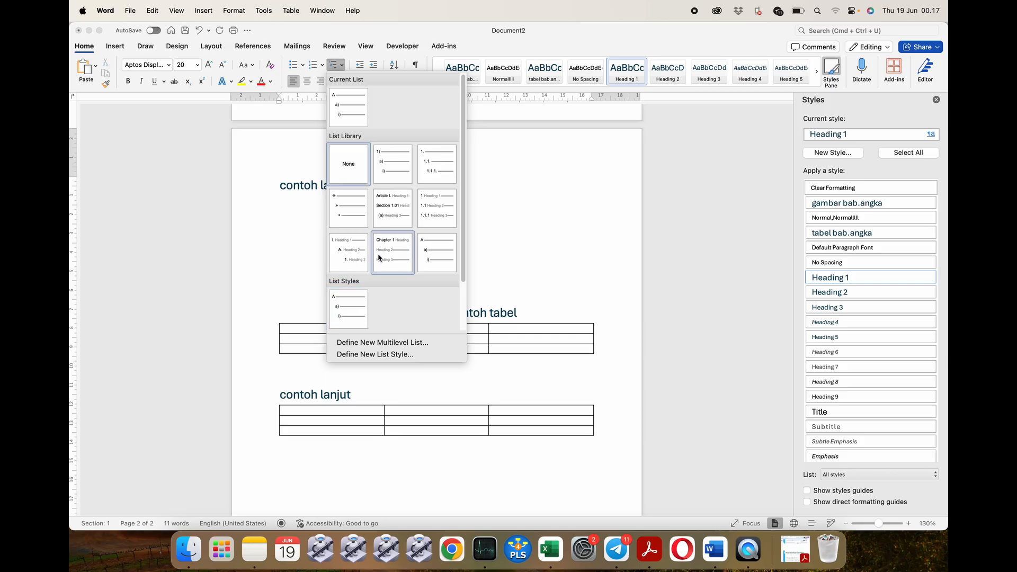
pyautogui.rightClick(342, 312)
pyautogui.click(351, 315)
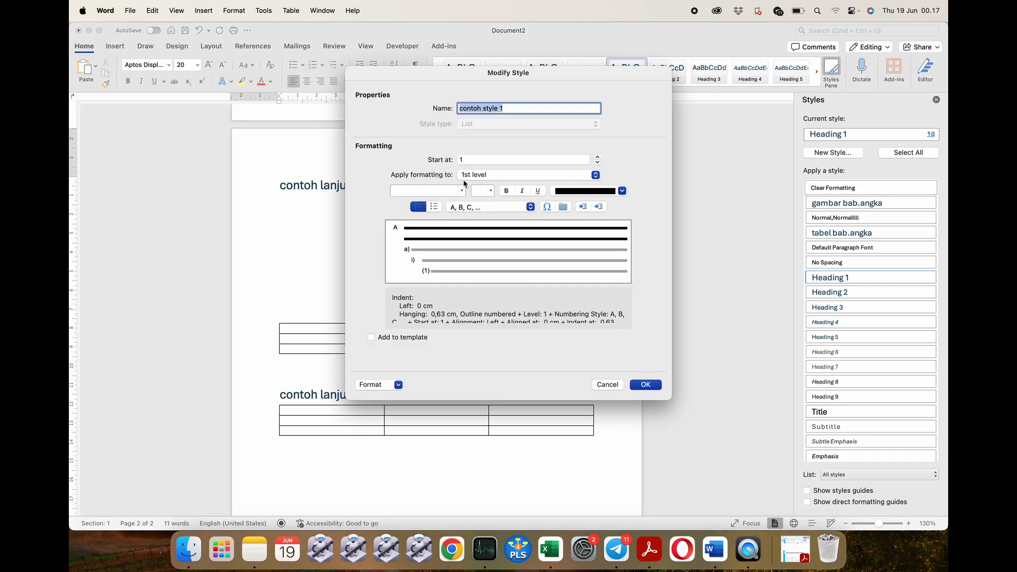
pyautogui.click(398, 386)
pyautogui.click(384, 469)
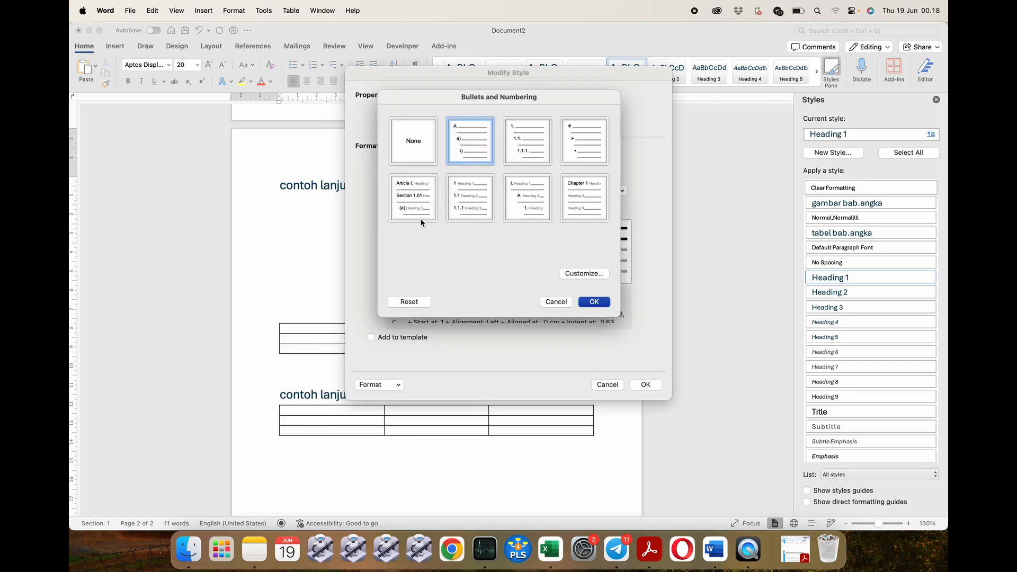
pyautogui.click(565, 274)
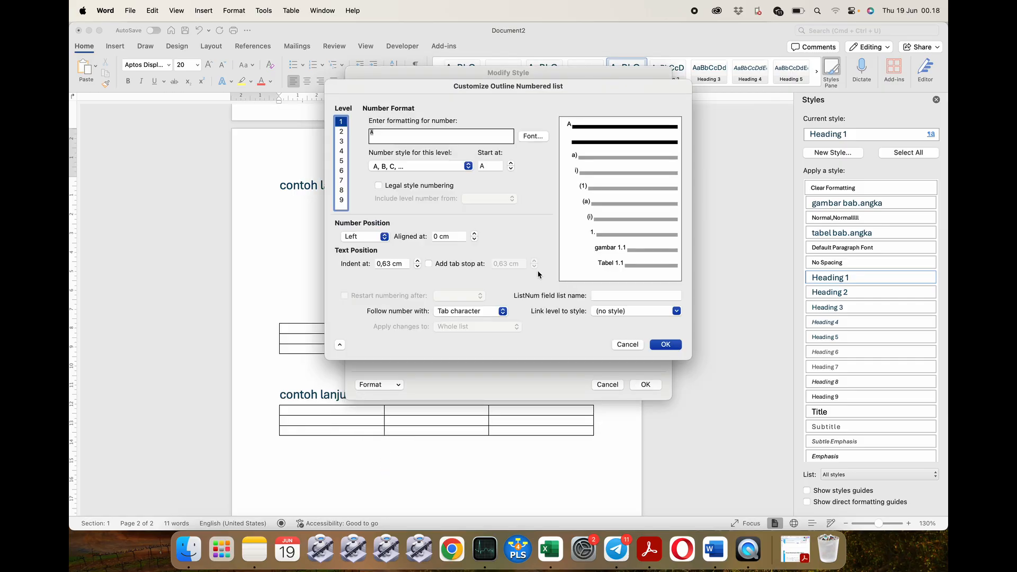
pyautogui.click(341, 191)
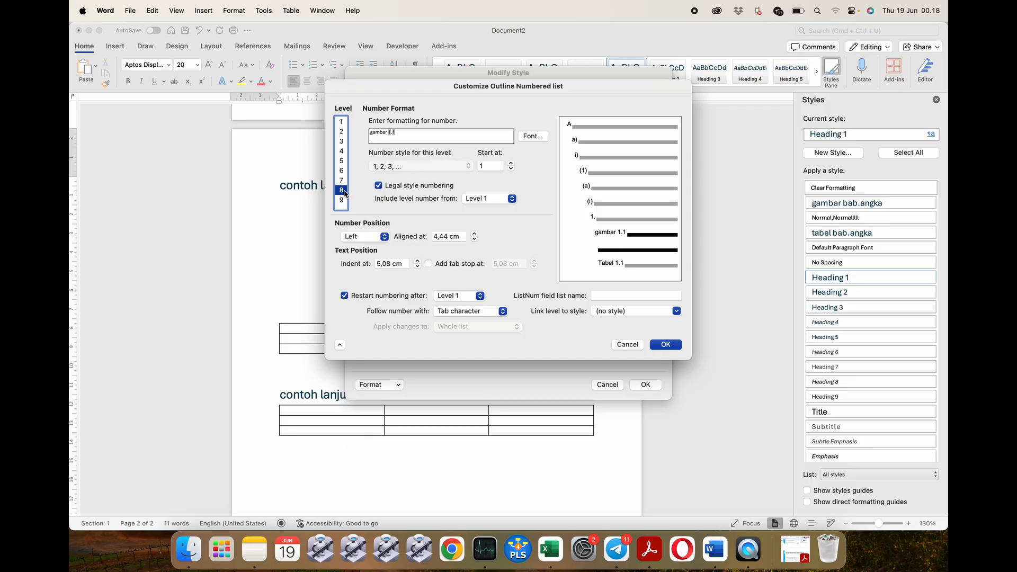
pyautogui.click(342, 200)
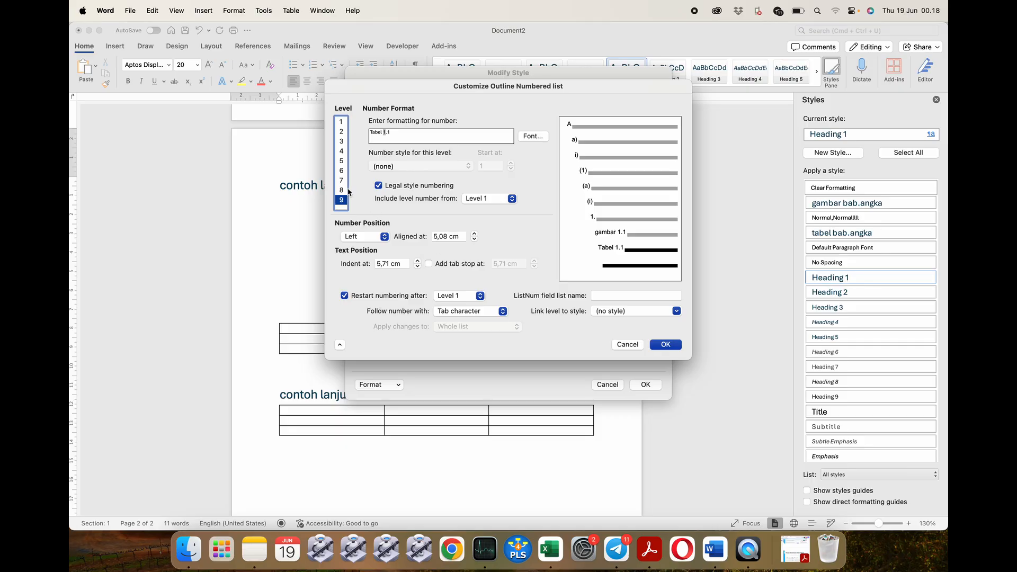
pyautogui.click(343, 191)
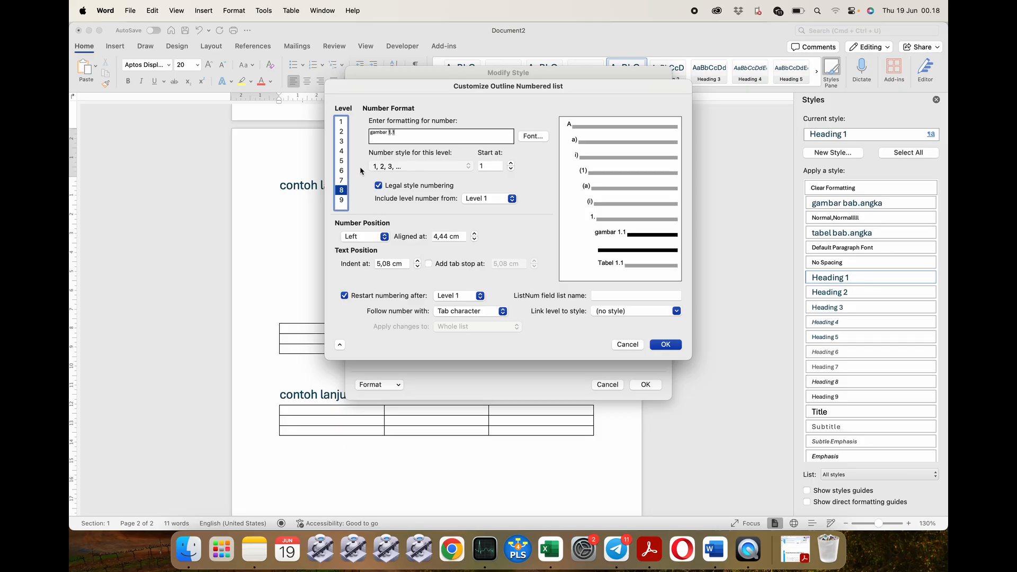
# Link level 1 to Heading 1 and level 2 to Heading 2
pyautogui.click(342, 123)
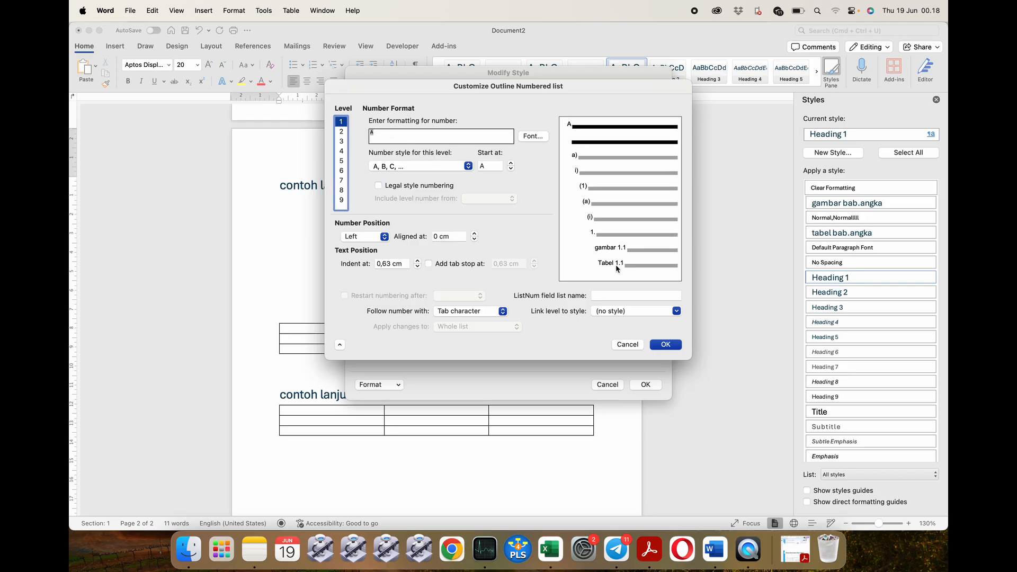
pyautogui.click(644, 312)
pyautogui.click(676, 312)
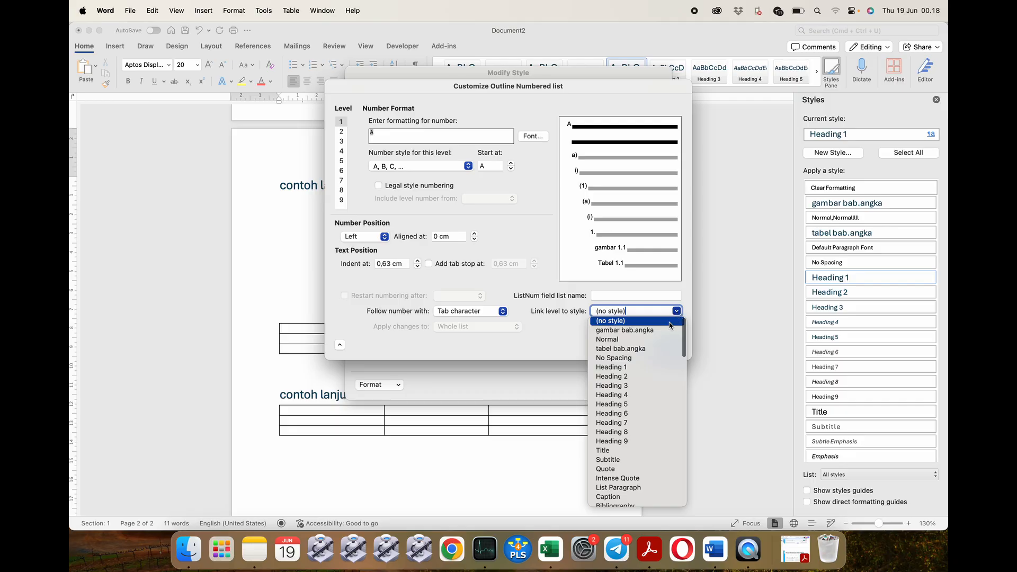
pyautogui.click(641, 371)
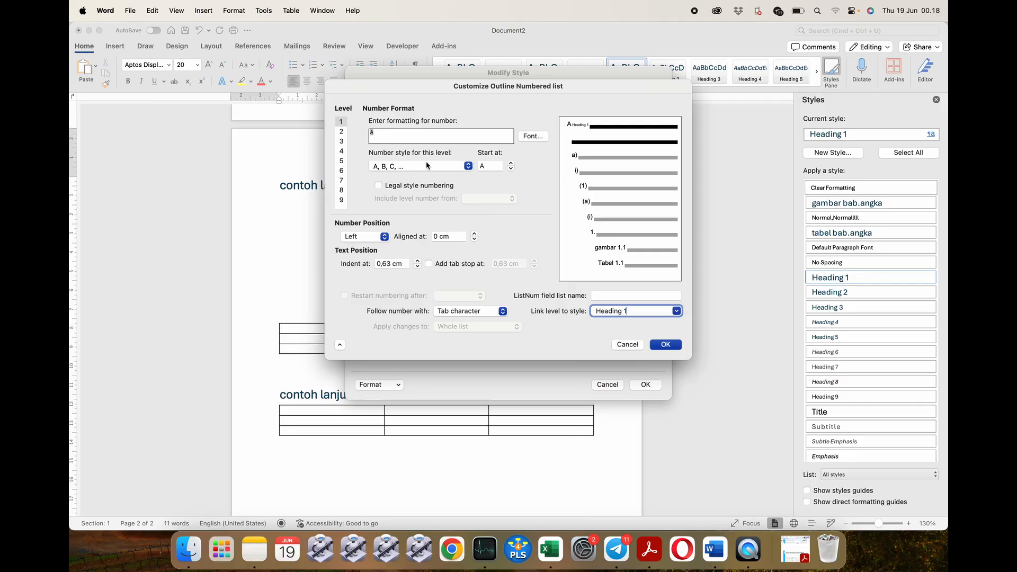
pyautogui.click(342, 132)
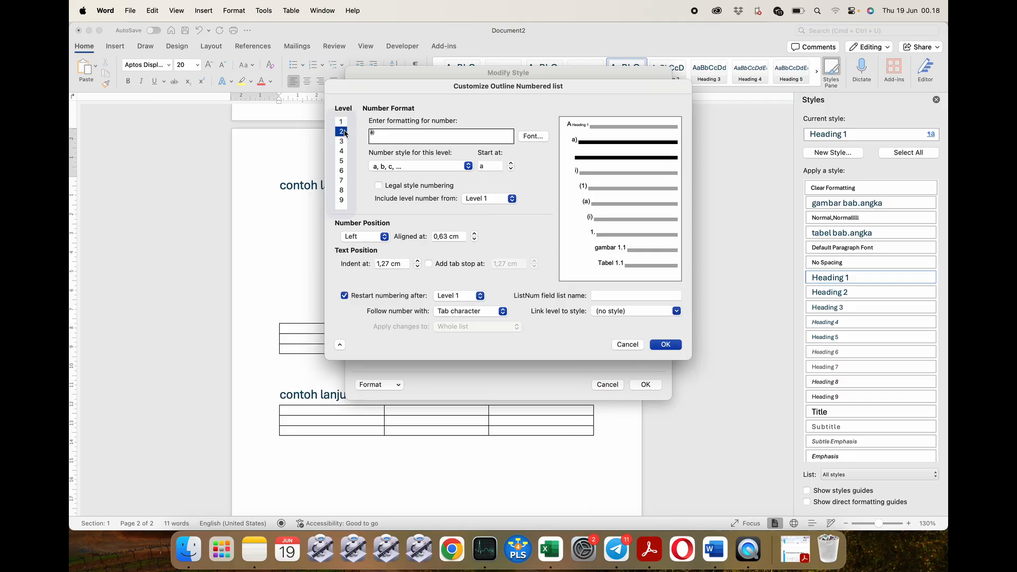
pyautogui.click(678, 312)
pyautogui.click(638, 379)
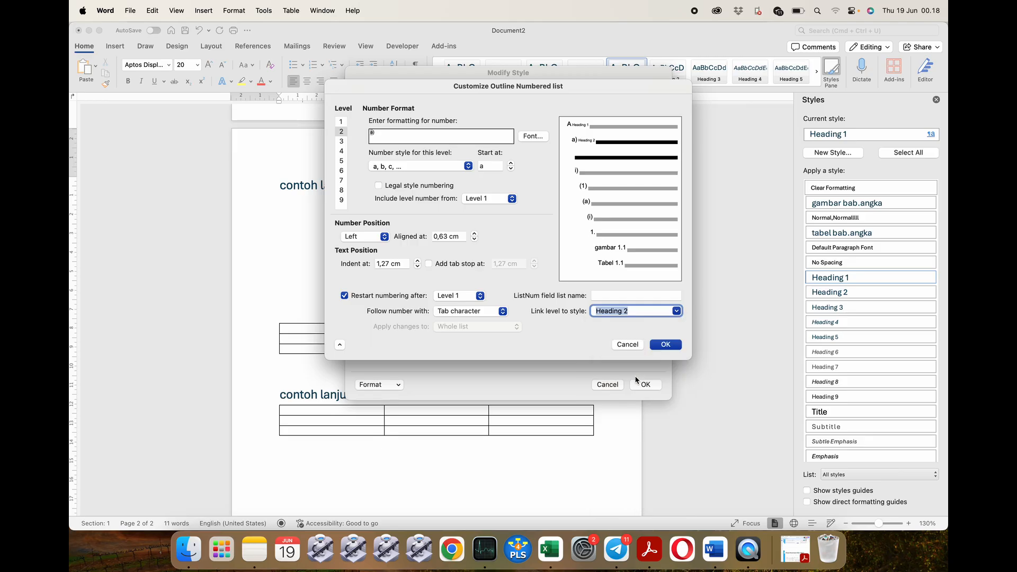
# Link level 8 to gambar bab.angka and level 9 to tabel bab.angka, and accept the list style changes
pyautogui.click(345, 189)
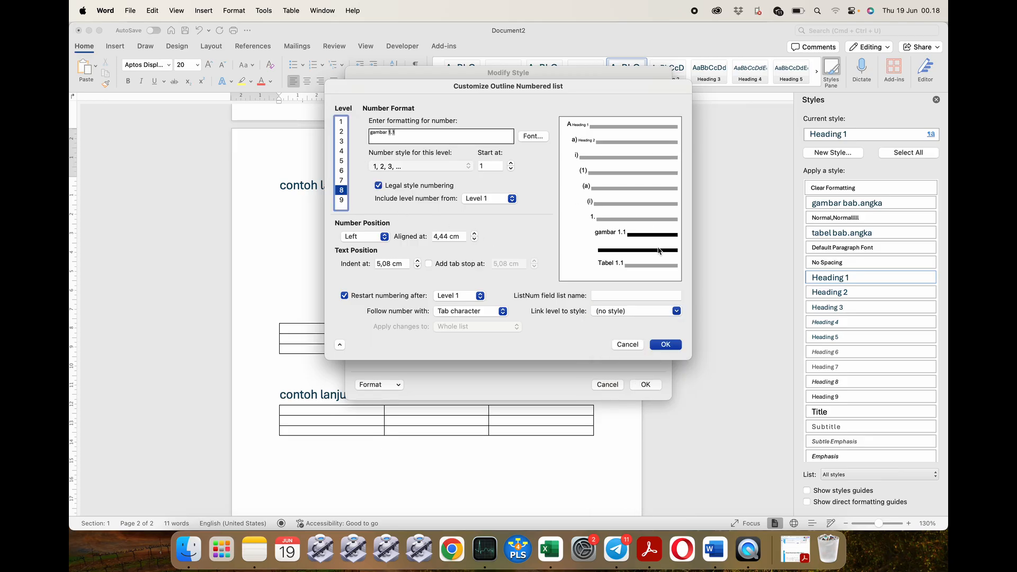
pyautogui.click(676, 311)
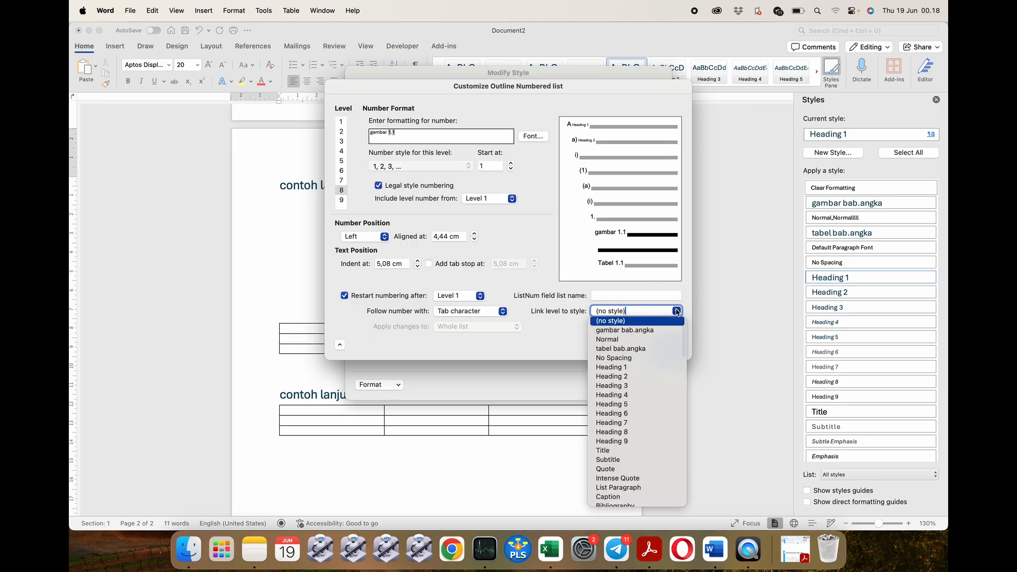
pyautogui.click(655, 331)
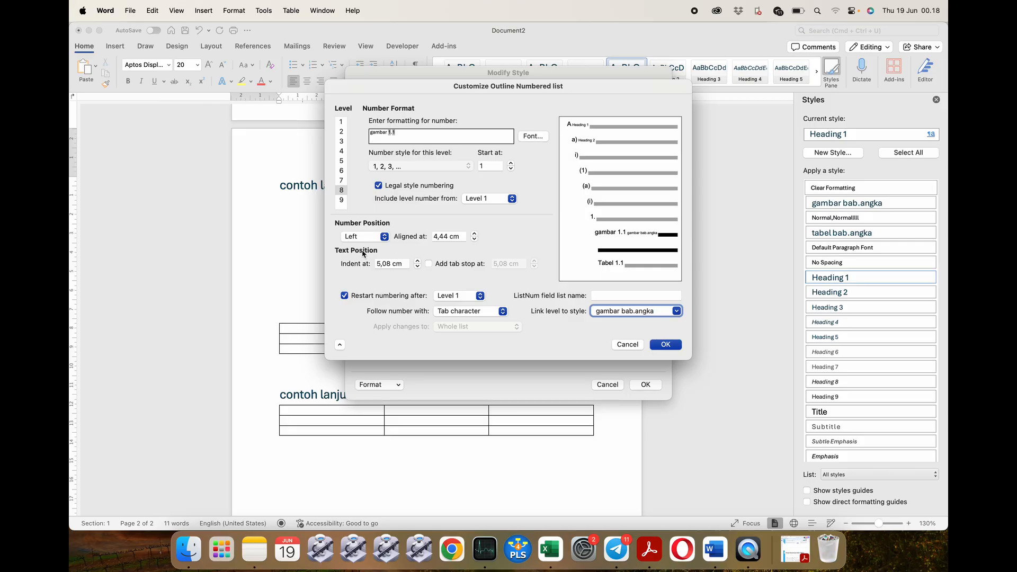
pyautogui.click(342, 202)
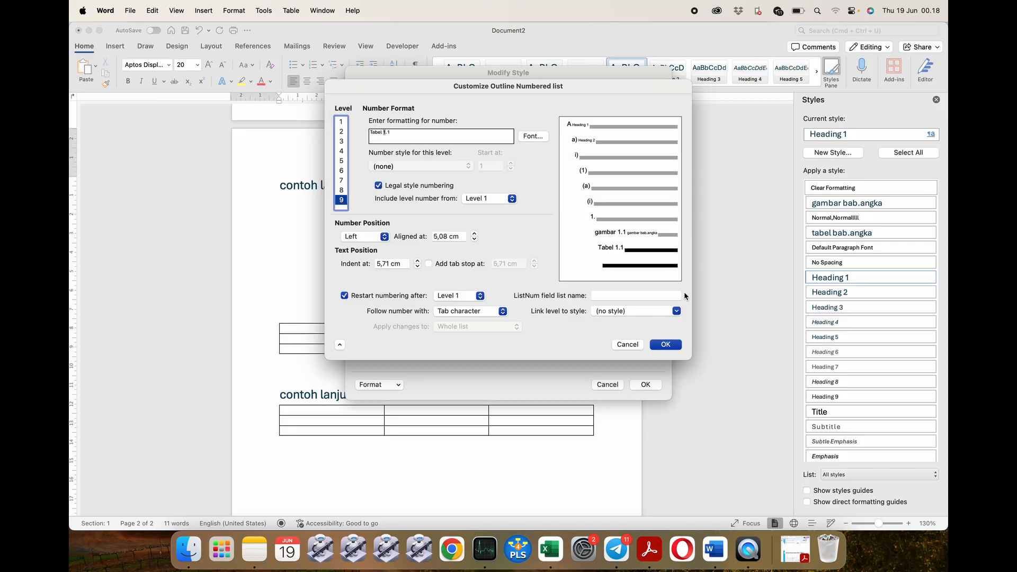
pyautogui.click(677, 311)
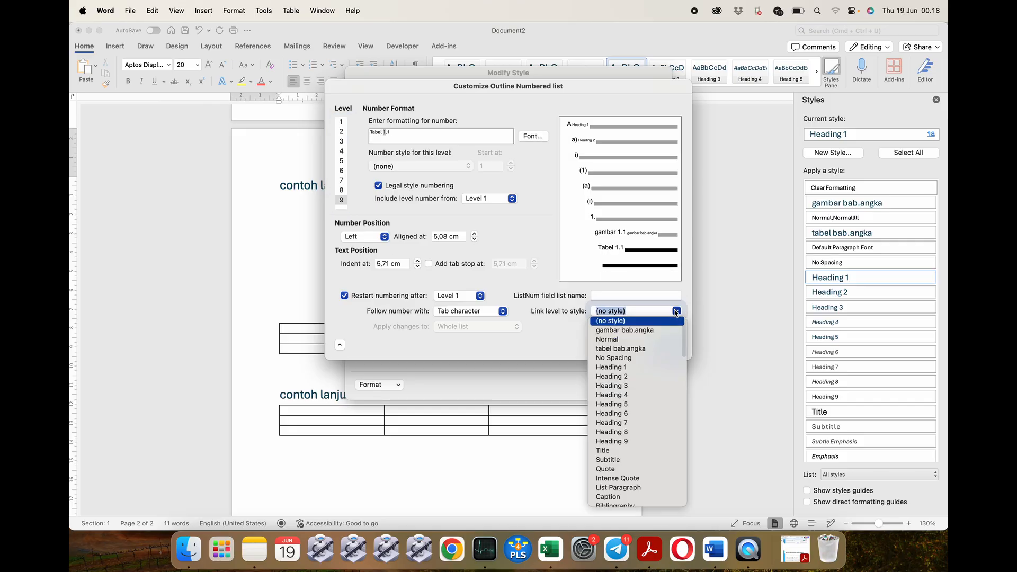
pyautogui.click(647, 351)
pyautogui.click(665, 345)
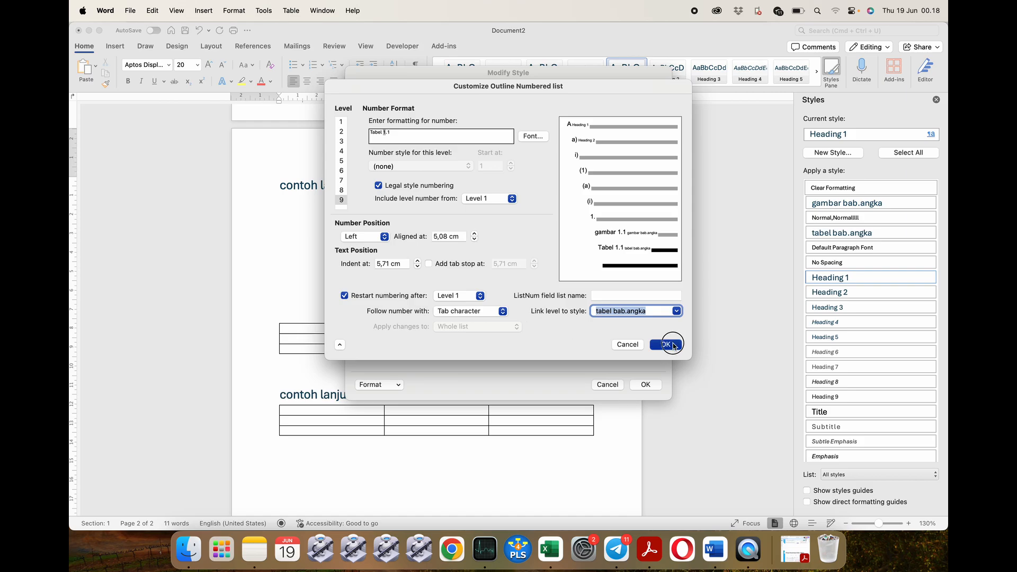
pyautogui.click(649, 385)
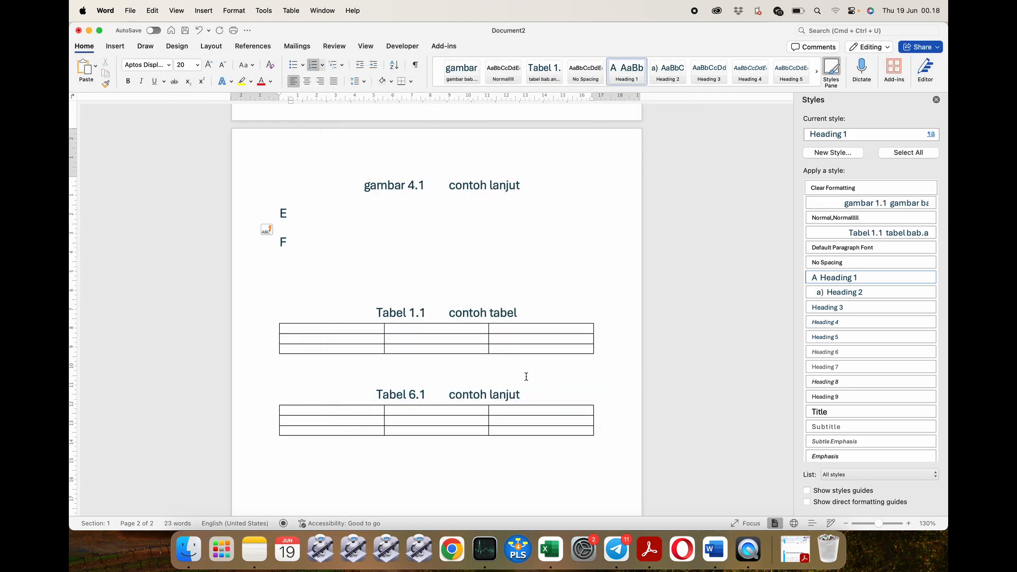
# Test the table numbering with three extra lines below the "contoh lanjut" table caption, and undo them
pyautogui.click(524, 393)
pyautogui.press('Return')
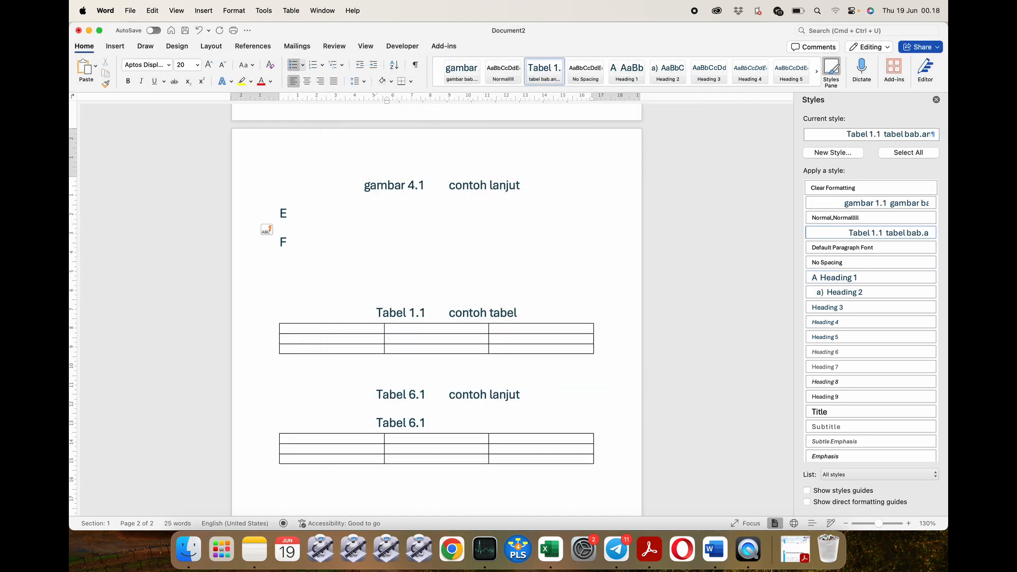
pyautogui.press('Return')
pyautogui.press('Return')
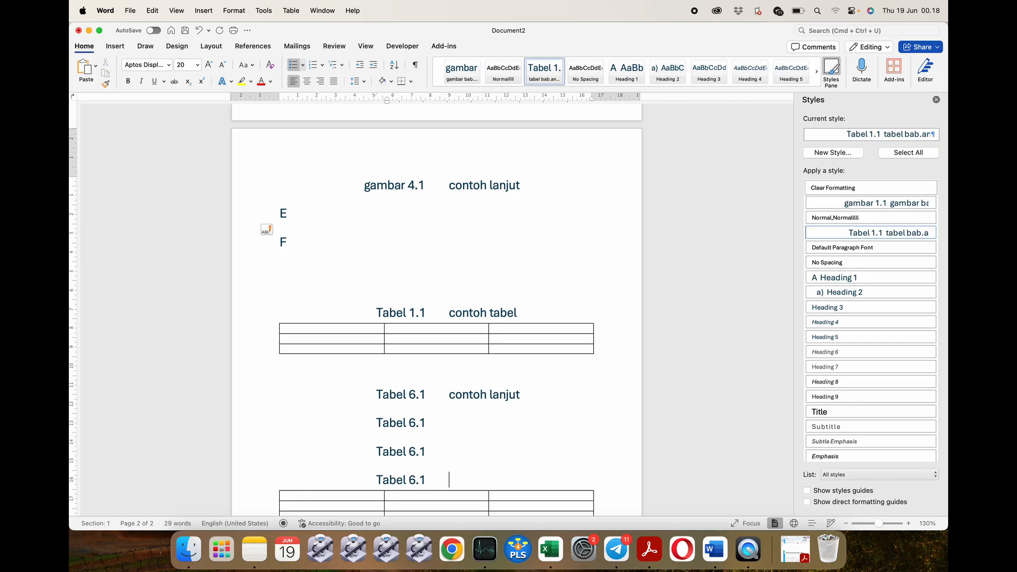
pyautogui.press('super+z')
pyautogui.press('super+z')
pyautogui.press('super+z')
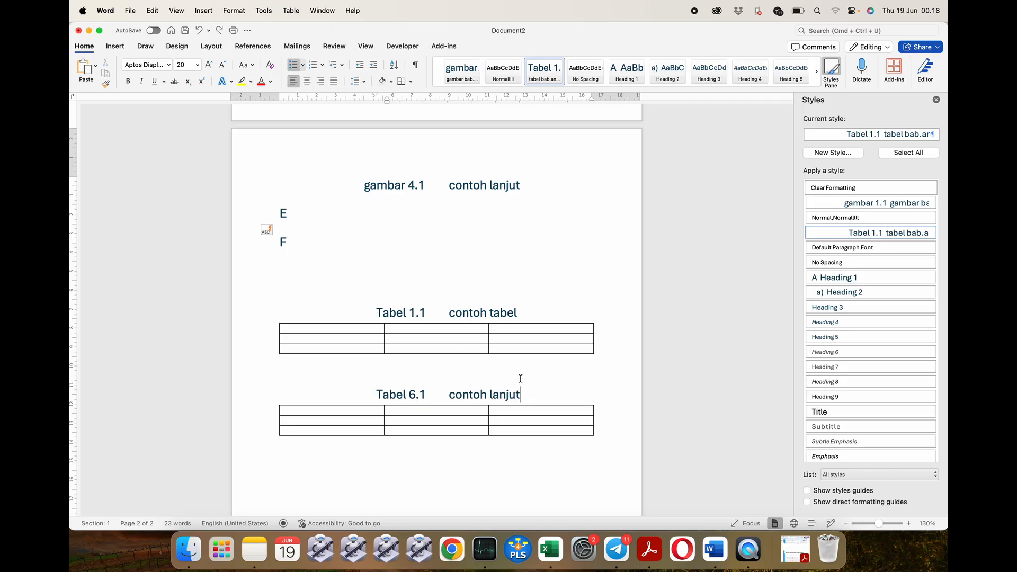
# Append "s" to the "contoh lanjut" table caption and add two caption lines below it, the first containing "s"
pyautogui.write('s')
pyautogui.press('Return')
pyautogui.write('s')
pyautogui.press('Return')
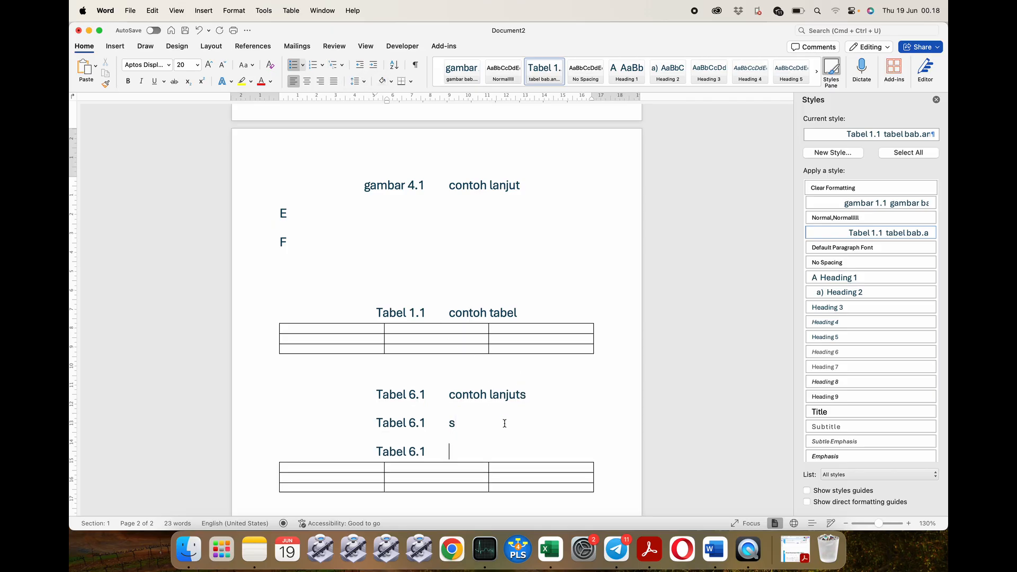
# Switch the three caption lines above the second table between gambar bab.angka and tabel bab.angka to compare numbering, ending with tabel bab.angka
pyautogui.moveTo(469, 447); pyautogui.dragTo(438, 404)
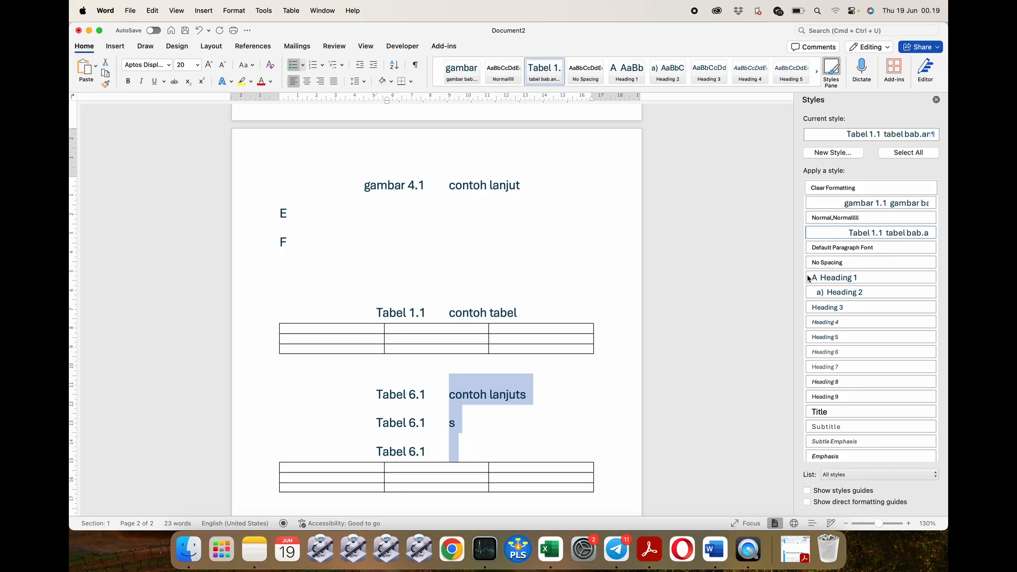
pyautogui.click(840, 207)
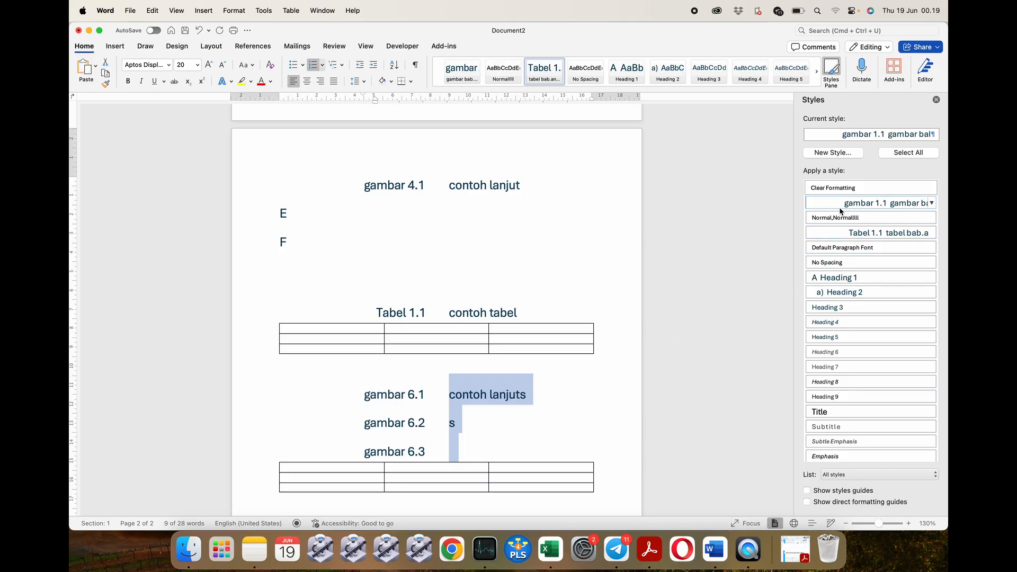
pyautogui.click(843, 236)
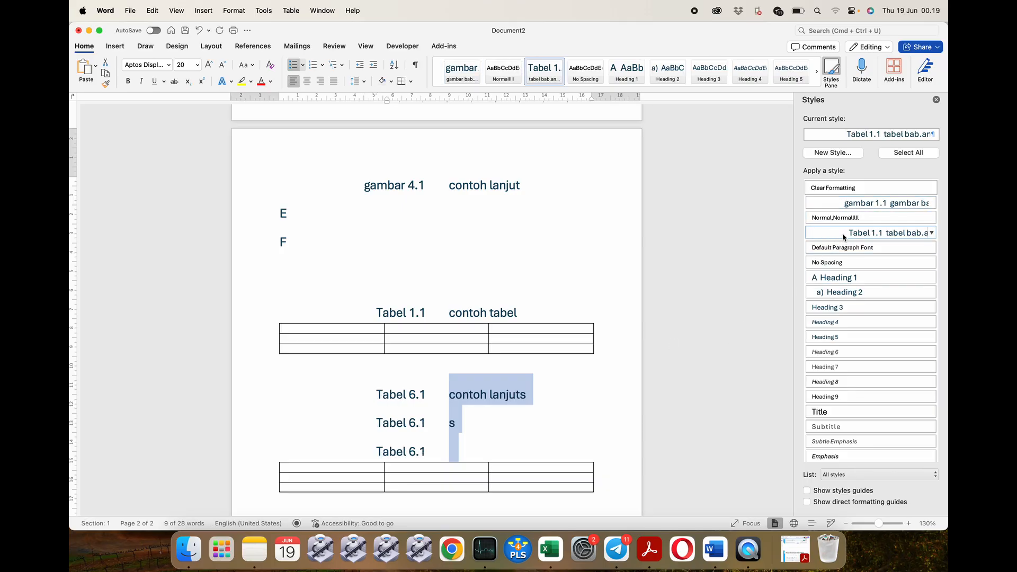
pyautogui.click(842, 205)
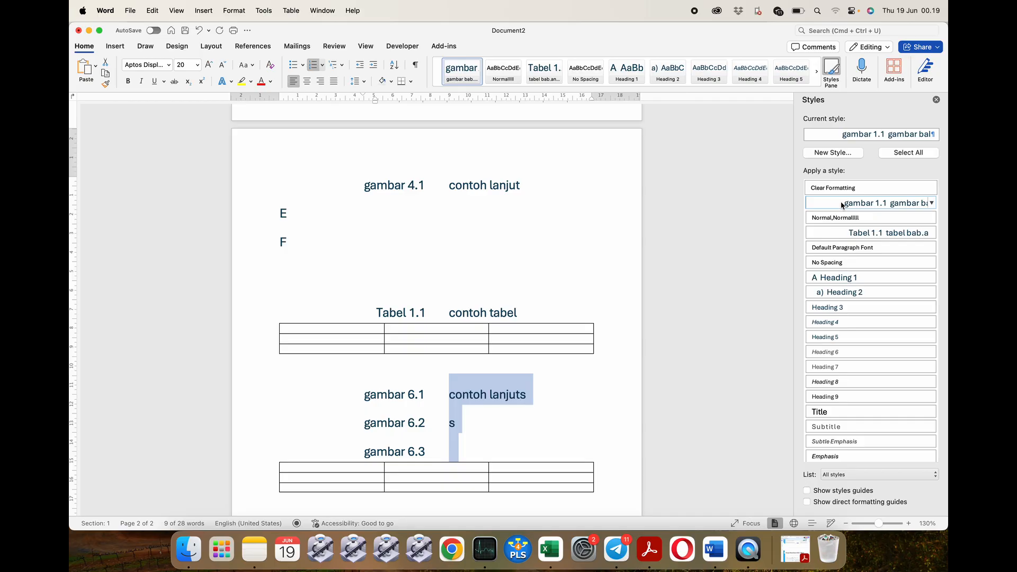
pyautogui.click(844, 235)
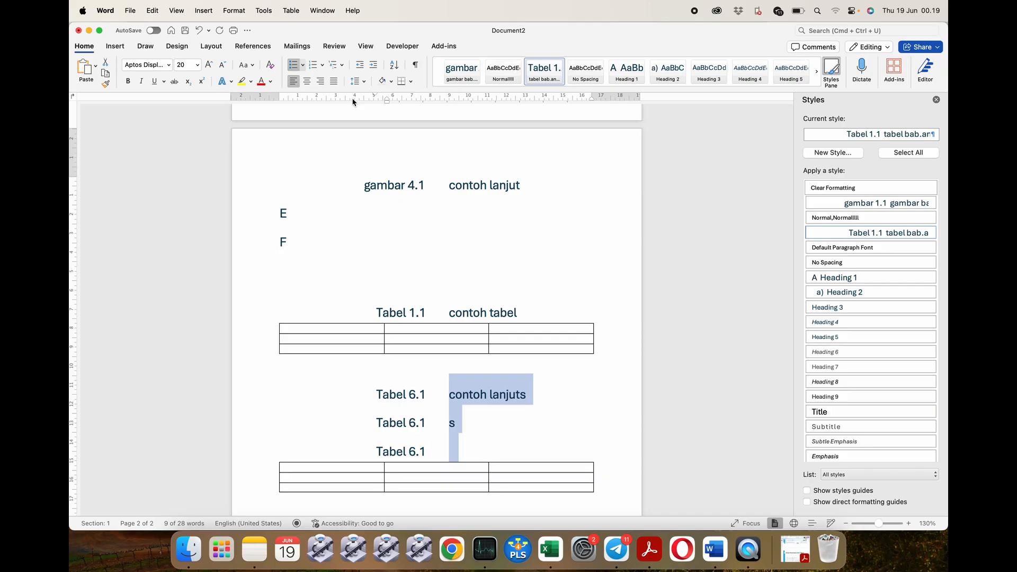
# Open the outline numbering customization of list style "contoh style 1" and compare the number formats of levels 8 and 9
pyautogui.click(337, 66)
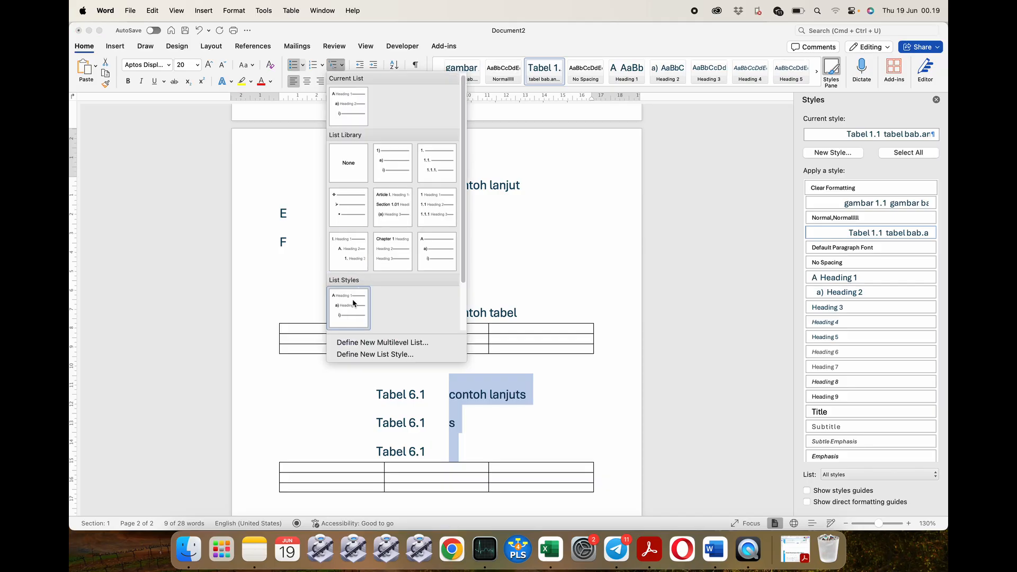
pyautogui.rightClick(348, 316)
pyautogui.click(364, 319)
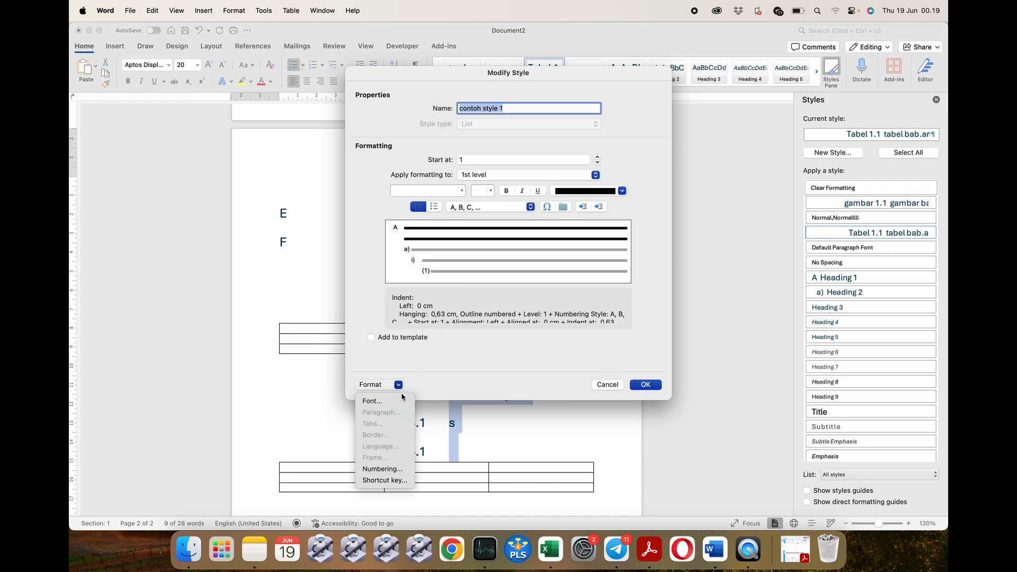
pyautogui.click(398, 468)
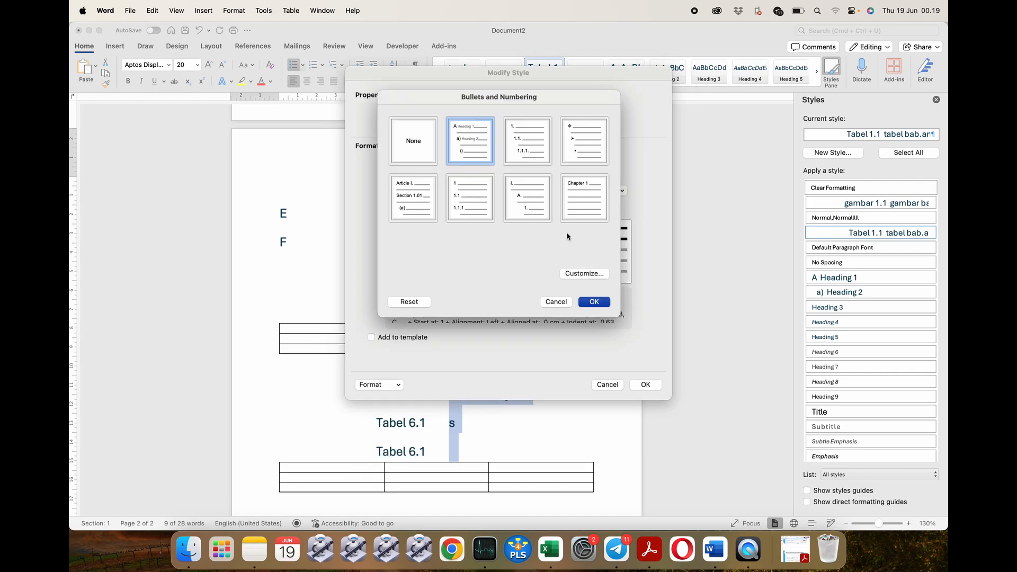
pyautogui.click(589, 274)
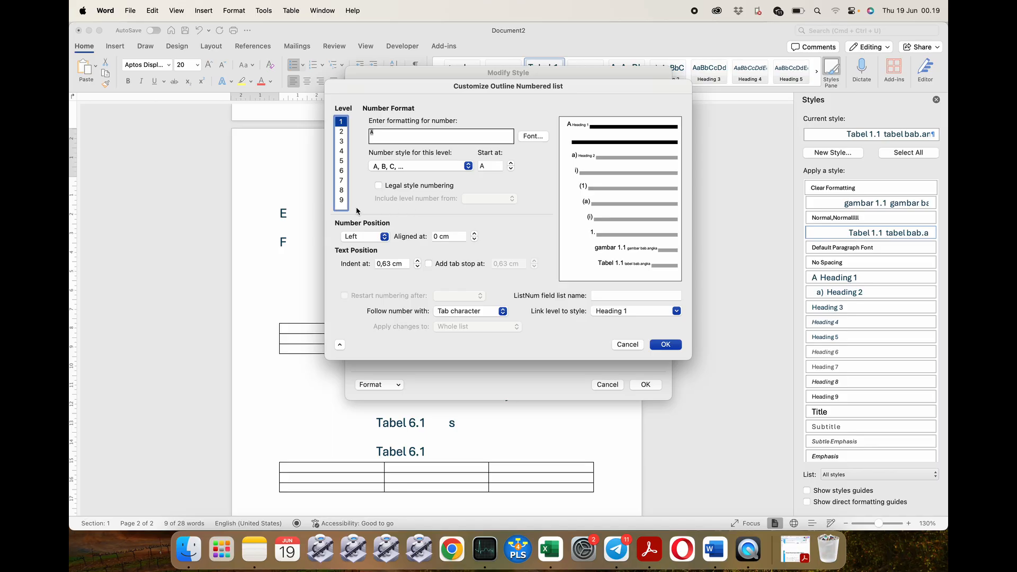
pyautogui.click(342, 191)
pyautogui.click(342, 201)
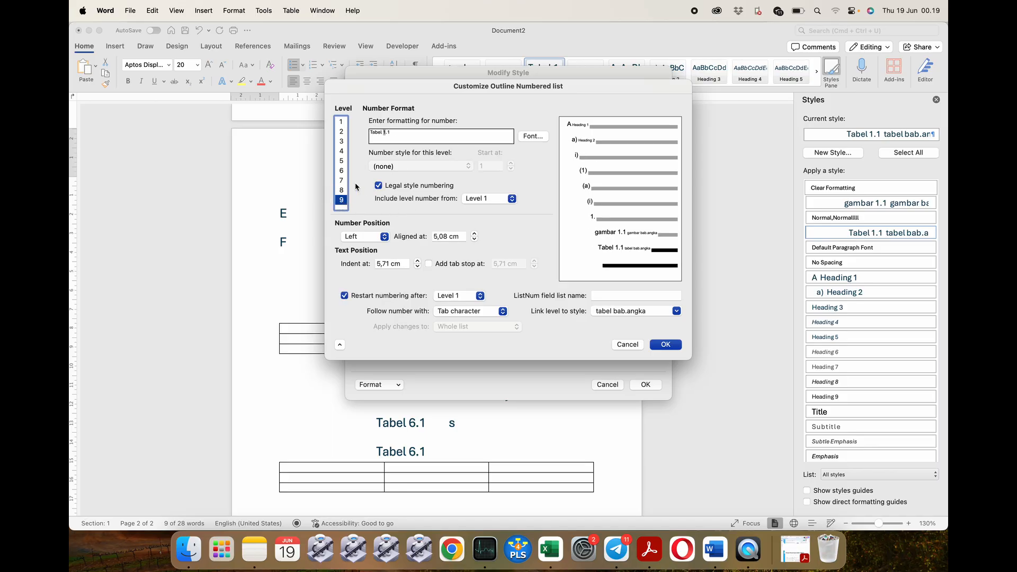
pyautogui.click(400, 134)
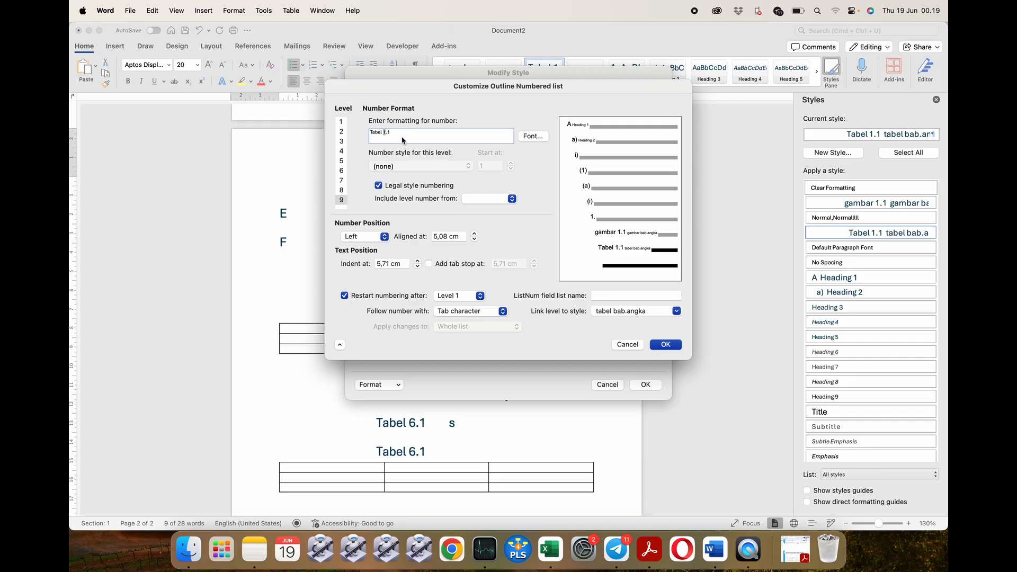
pyautogui.click(344, 191)
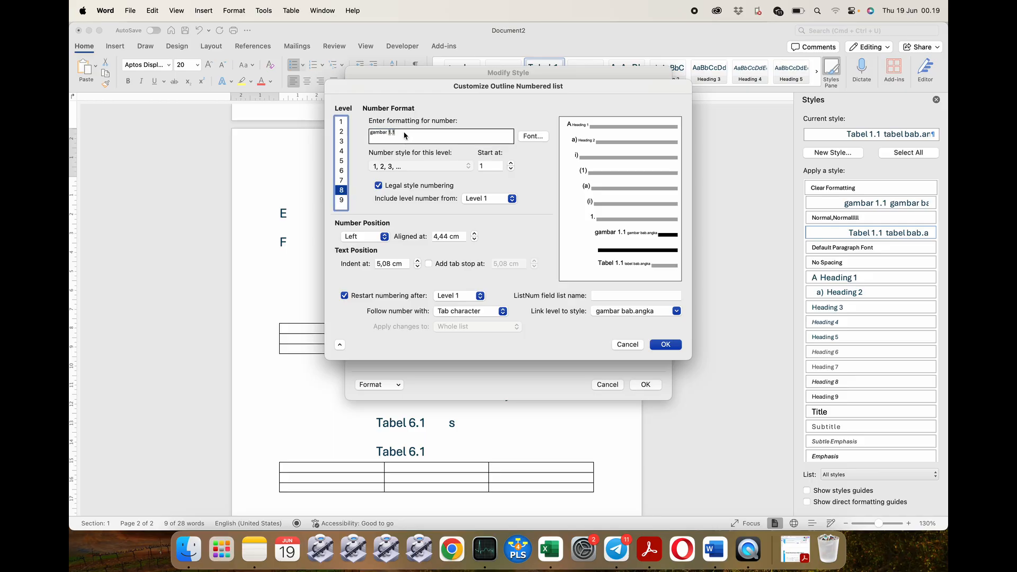
# Replace the plain second digit in level 9's Tabel format with a 1, 2, 3, ... level number, using legal style numbering
pyautogui.click(341, 200)
pyautogui.click(399, 133)
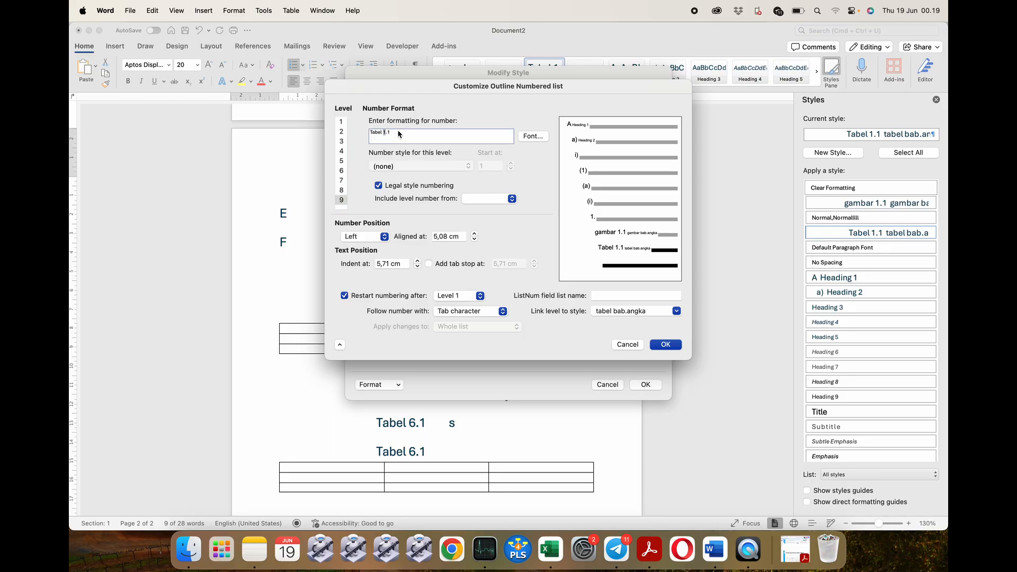
pyautogui.press('BackSpace')
pyautogui.click(411, 186)
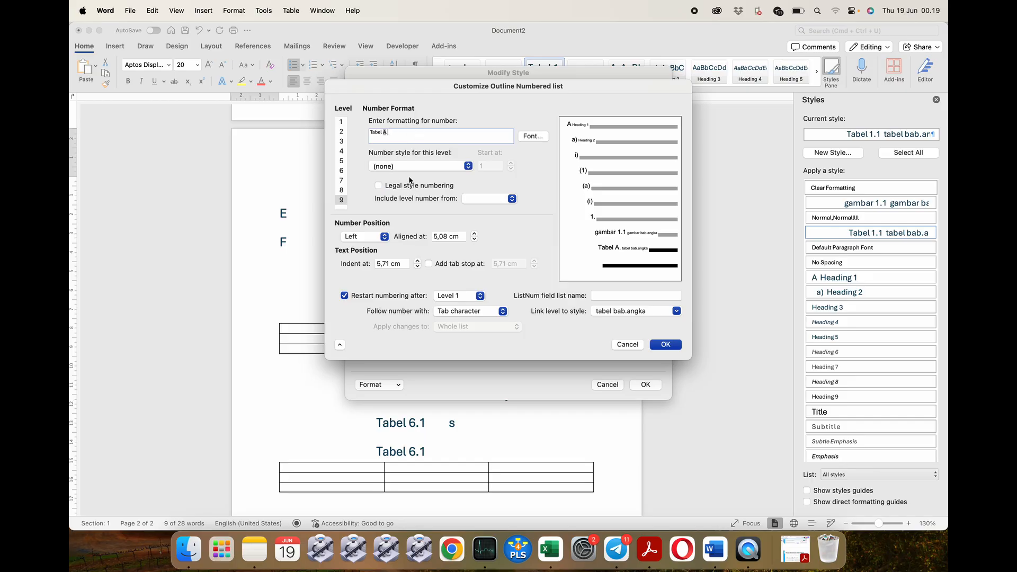
pyautogui.click(412, 167)
pyautogui.click(409, 174)
pyautogui.click(411, 186)
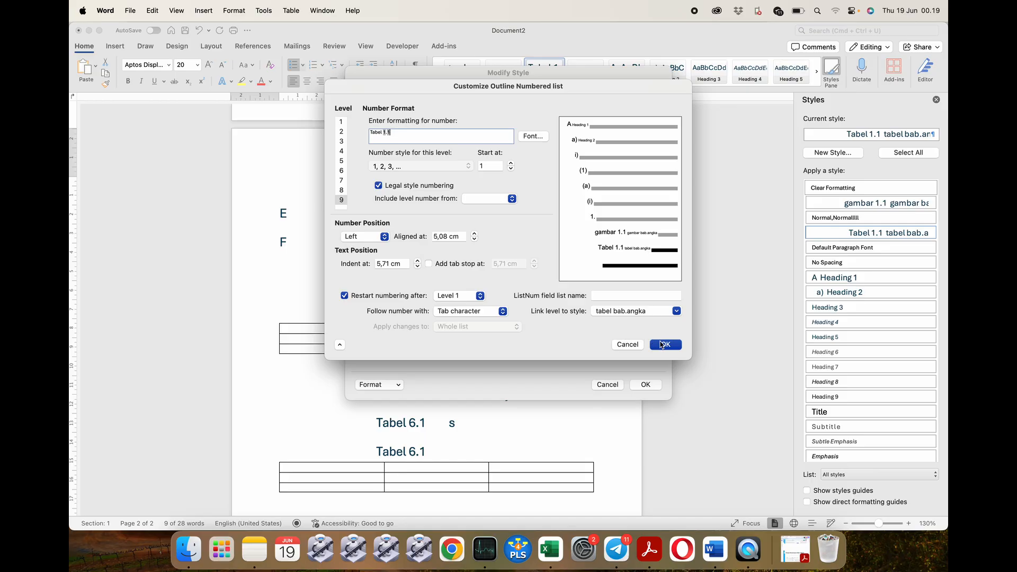
# Review the number formats of levels 8, 3, 4, 2 and 1, and accept the list style changes
pyautogui.click(343, 189)
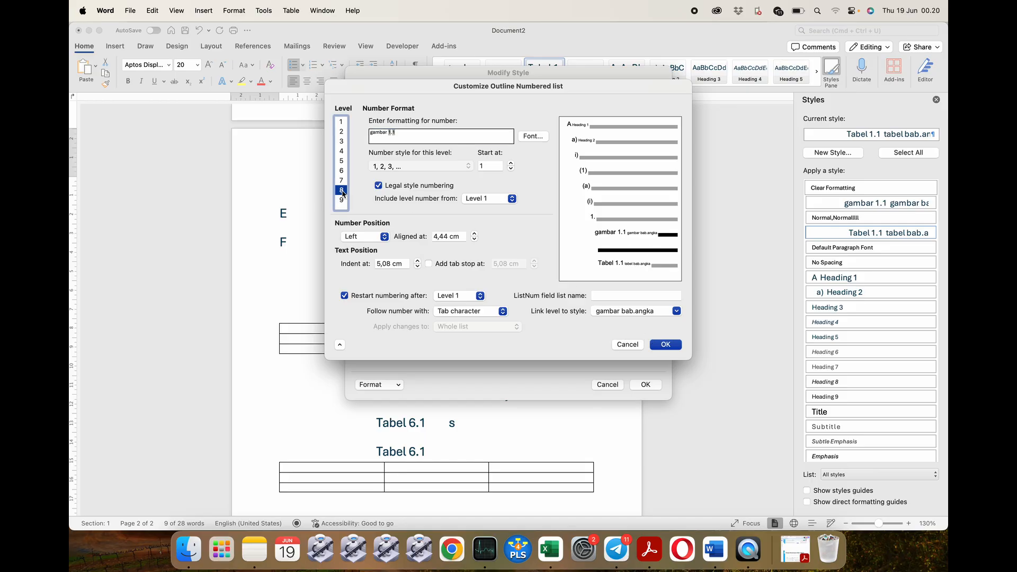
pyautogui.click(347, 133)
pyautogui.click(341, 142)
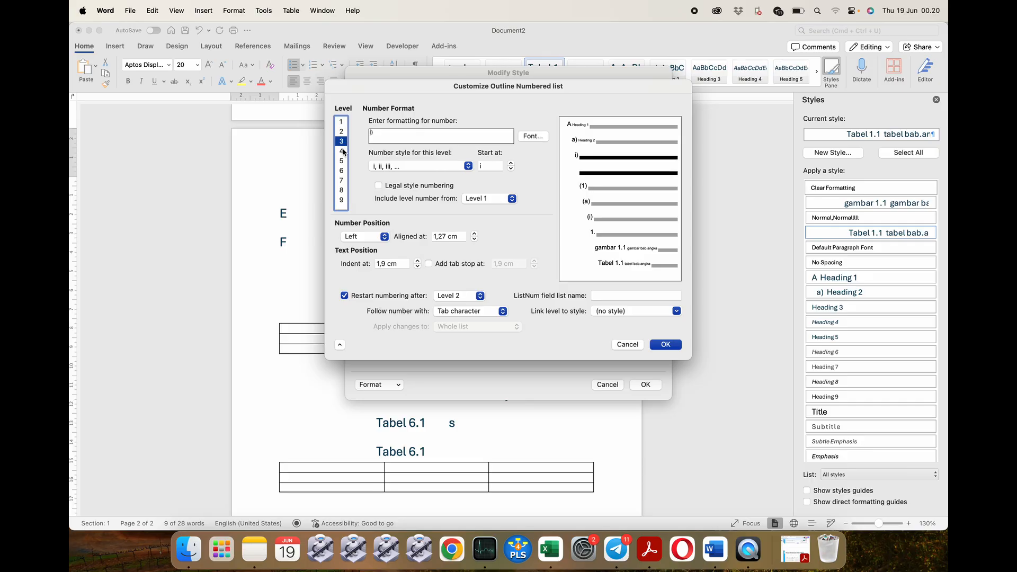
pyautogui.click(342, 151)
pyautogui.click(341, 132)
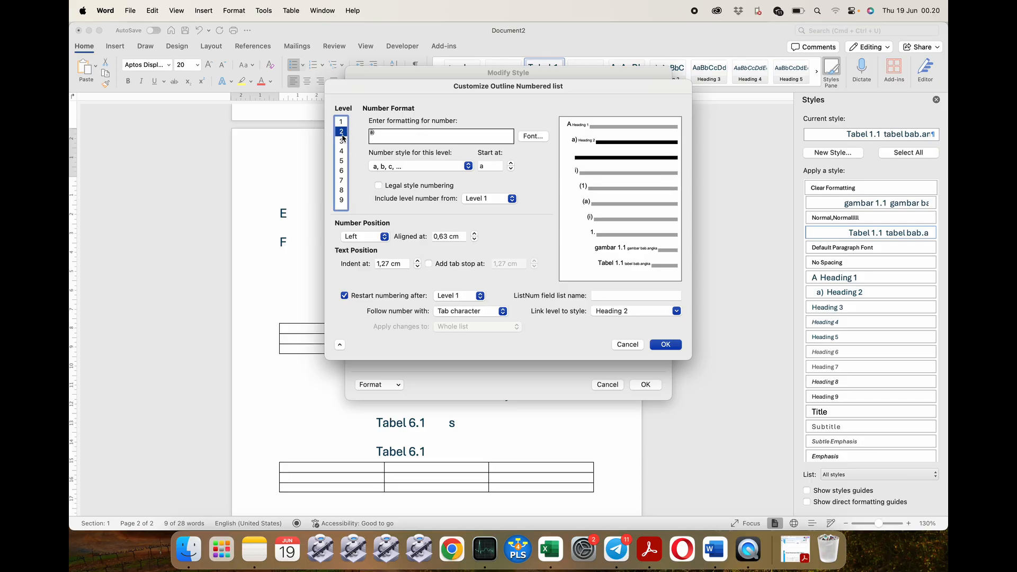
pyautogui.click(341, 121)
pyautogui.click(660, 345)
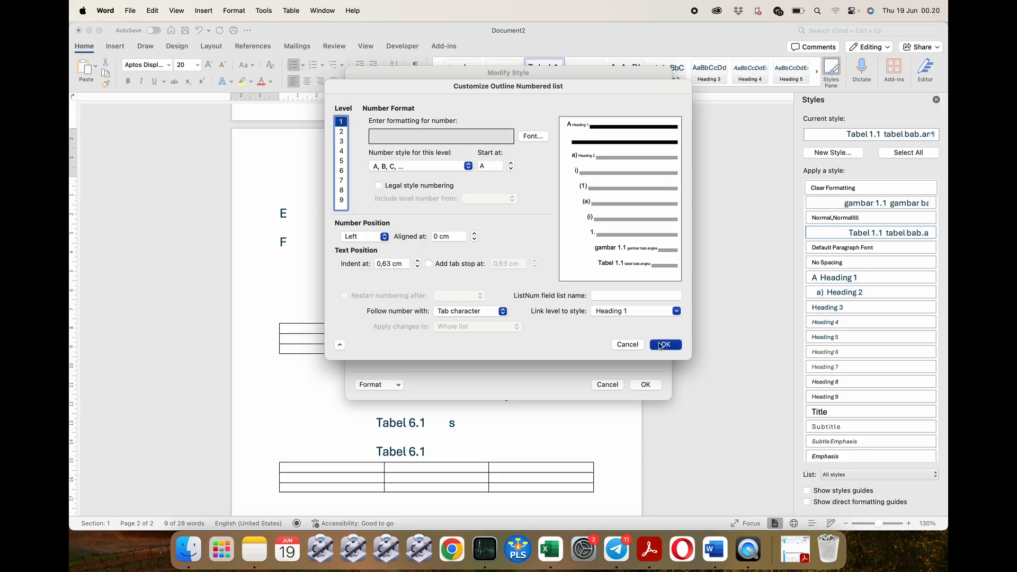
pyautogui.click(641, 385)
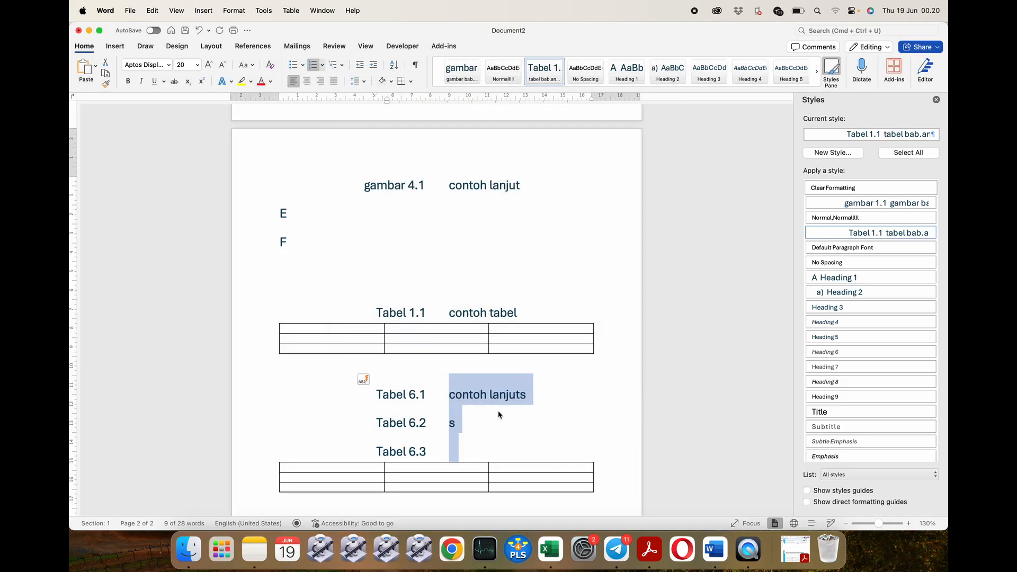
# Delete the two extra caption lines between the "contoh lanjuts" caption and the second table
pyautogui.scroll(-5, 499, 413)
pyautogui.moveTo(470, 316); pyautogui.dragTo(462, 286)
pyautogui.press('BackSpace')
pyautogui.press('BackSpace')
pyautogui.press('BackSpace')
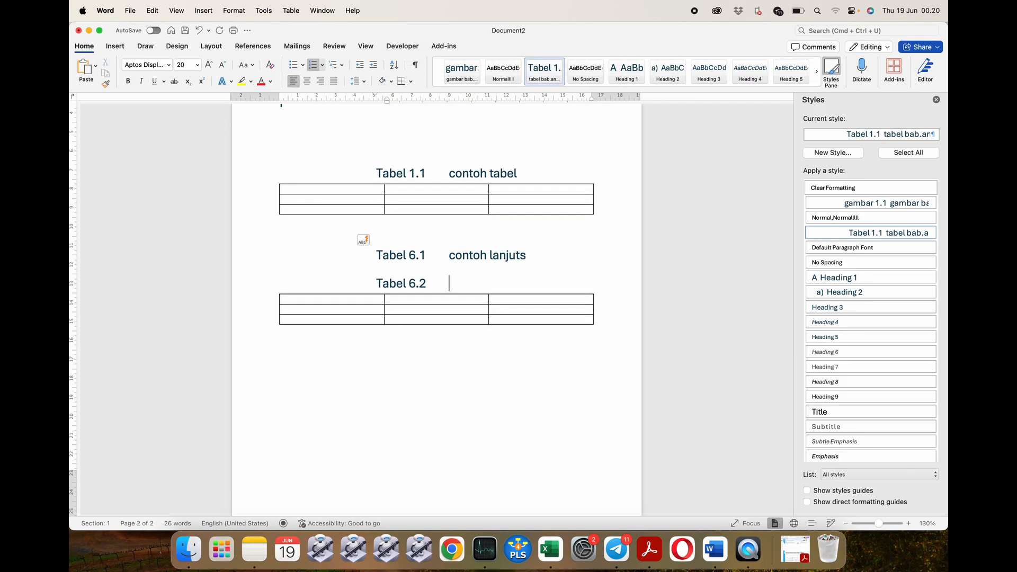
# Enter "dd" in the empty heading B on the first page and demote it to Heading 2
pyautogui.scroll(4, 533, 324)
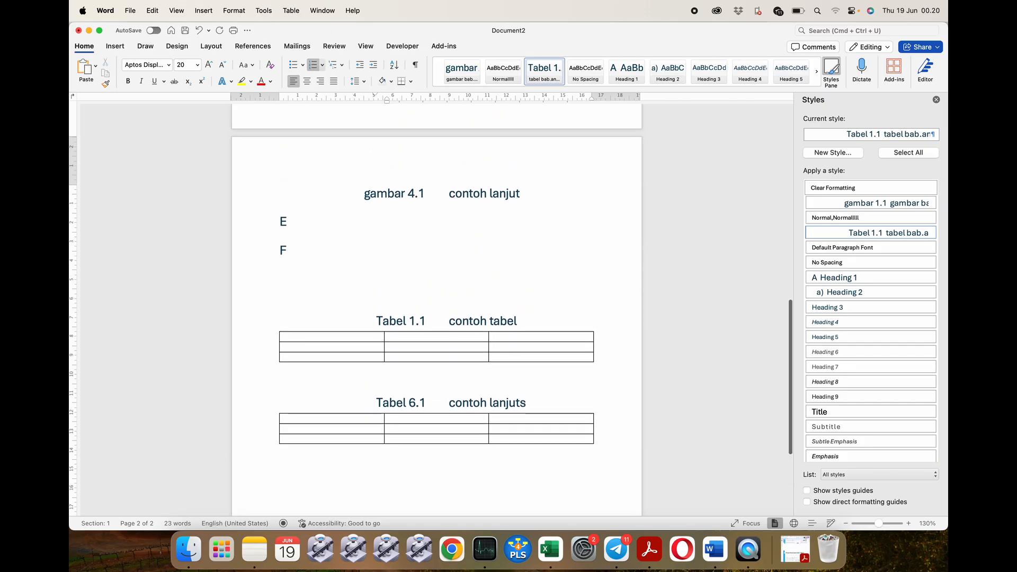
pyautogui.scroll(15, 551, 333)
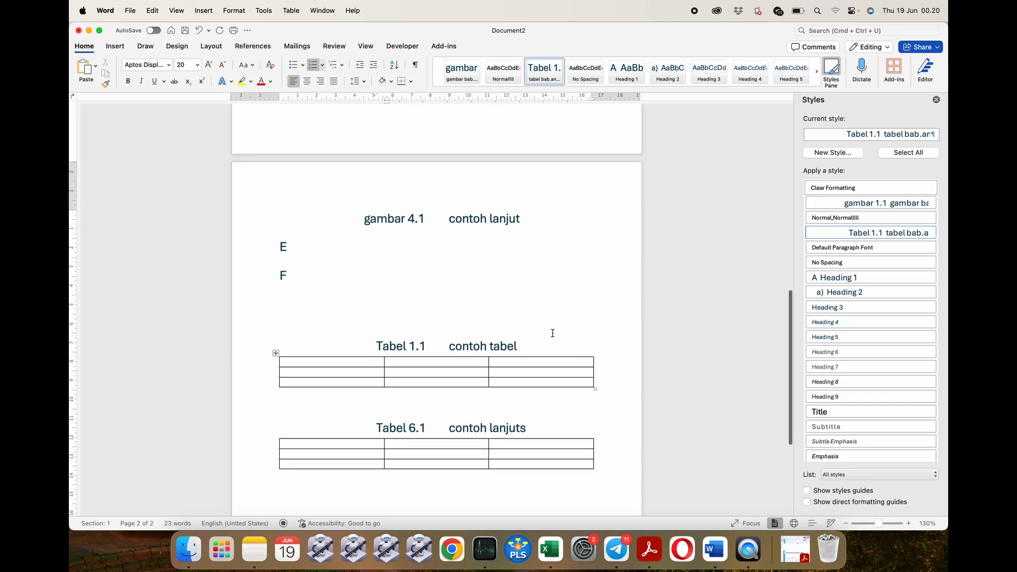
pyautogui.click(325, 208)
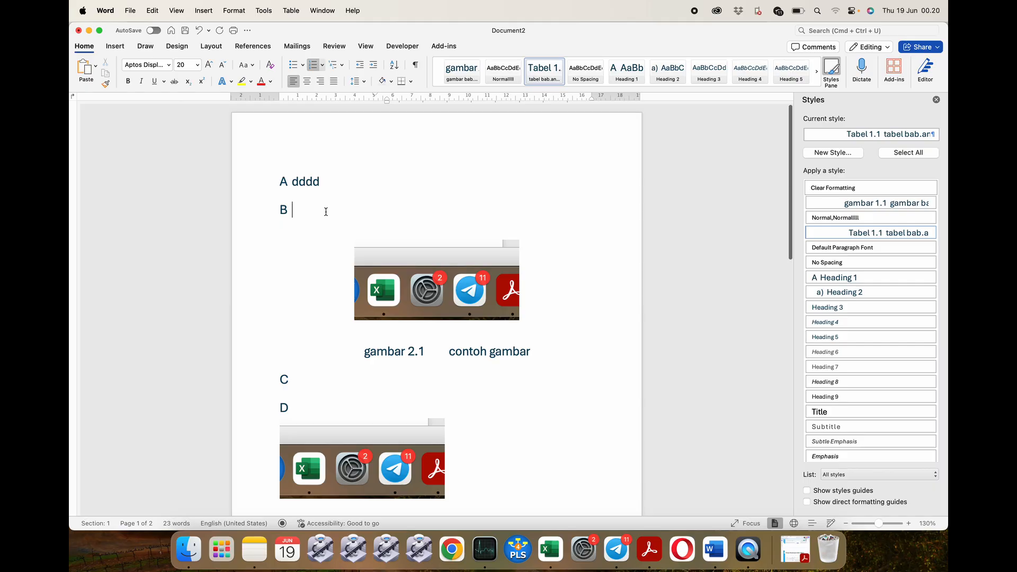
pyautogui.write('dd')
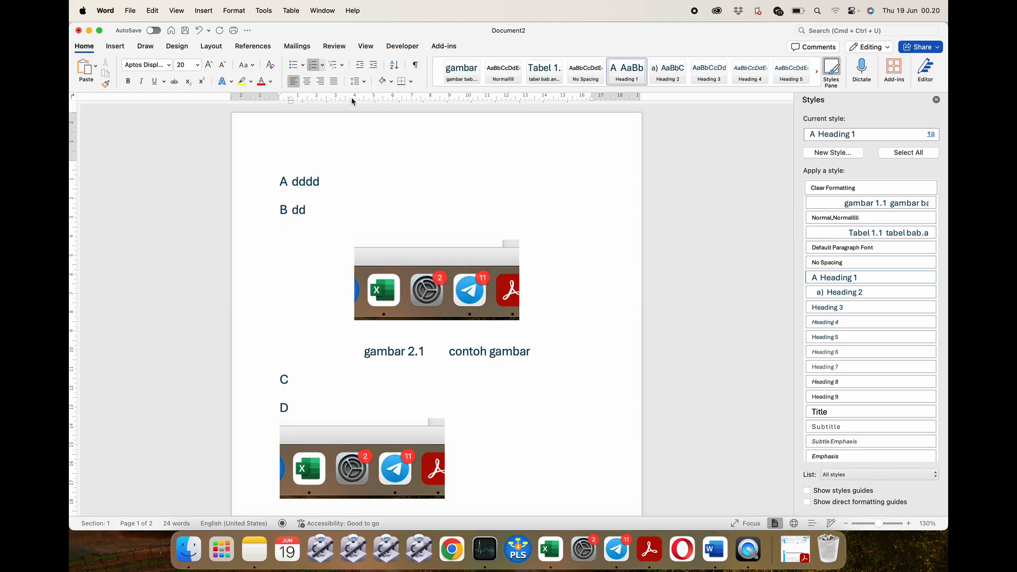
pyautogui.click(377, 69)
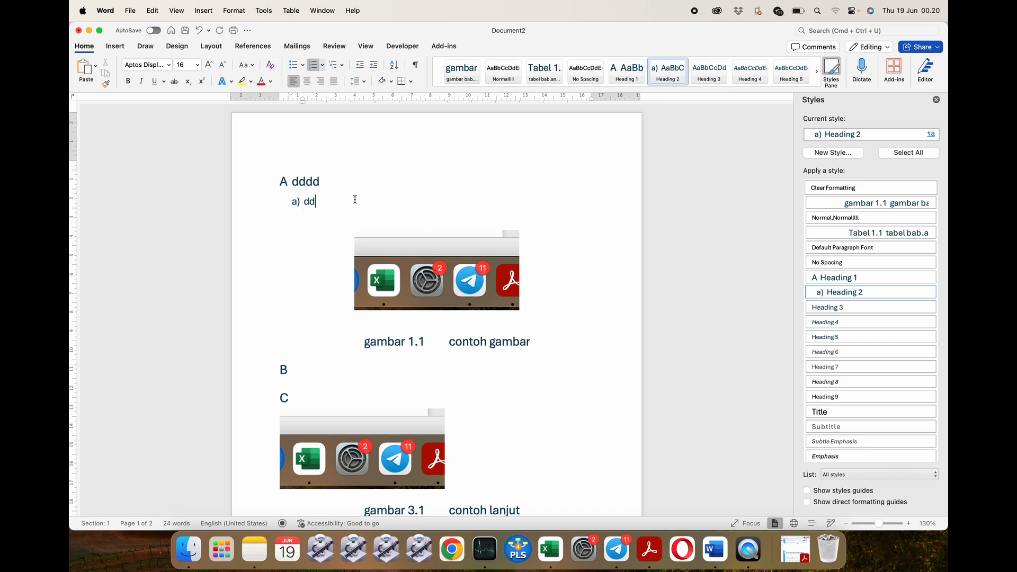
pyautogui.press('Return')
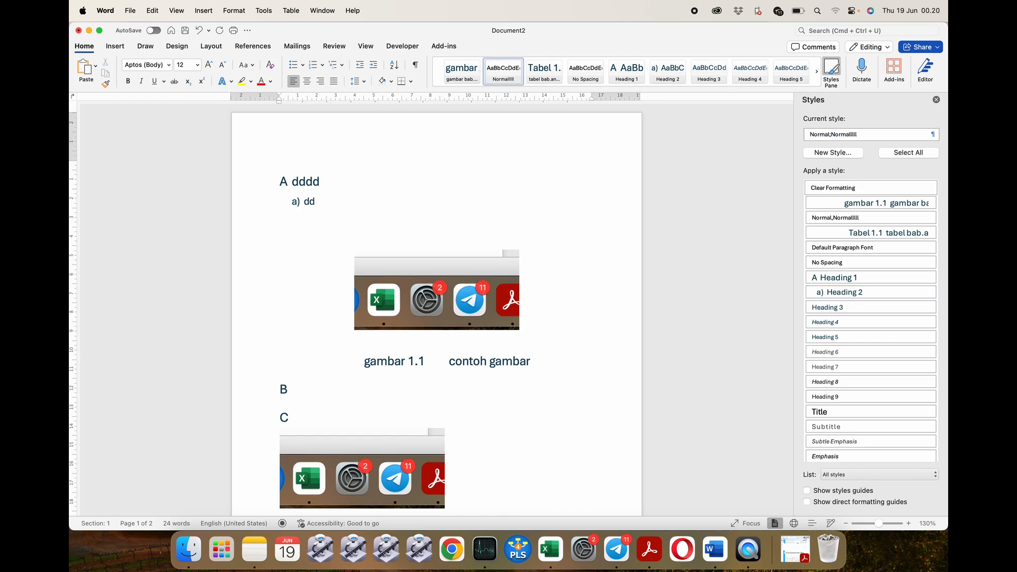
pyautogui.press('BackSpace')
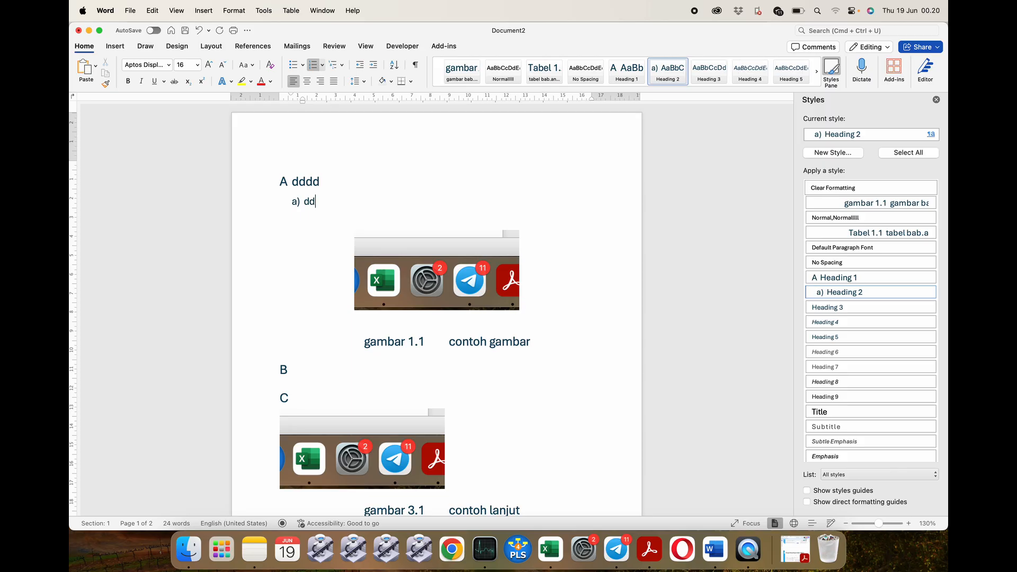
pyautogui.click(445, 221)
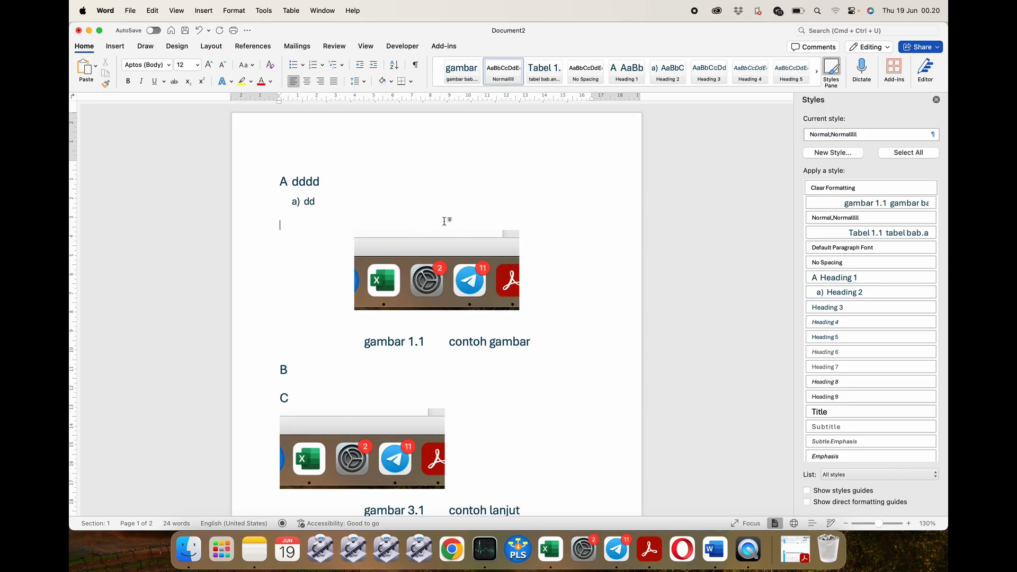